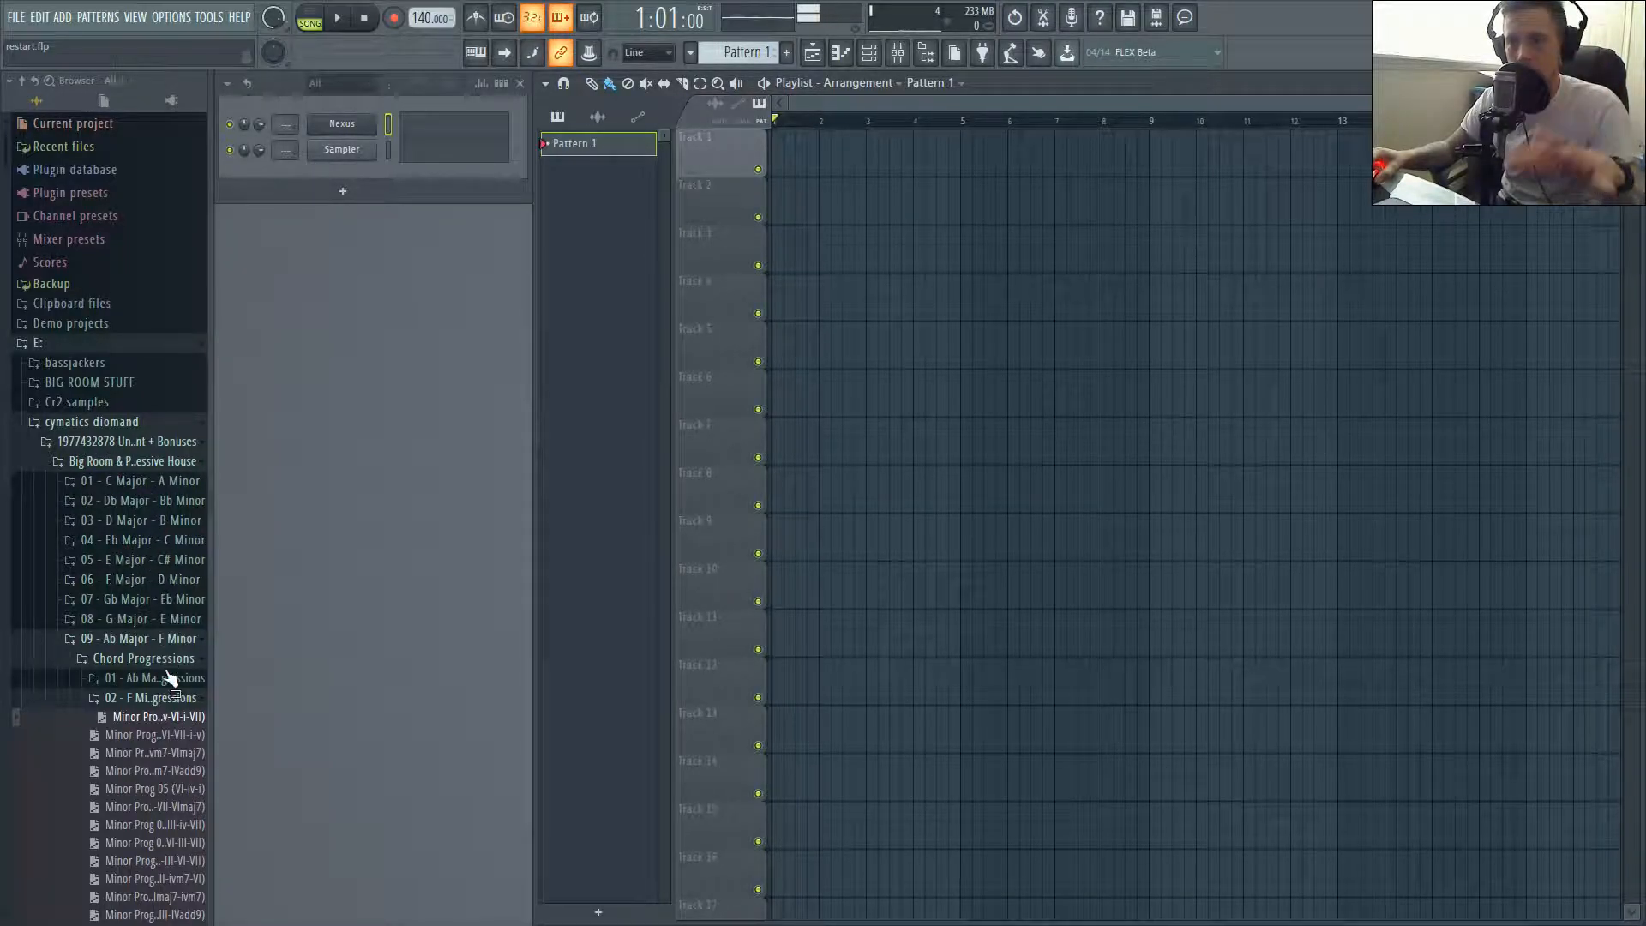
# Load the MIDI file Minor Prog 02 (VI-VII-i-v) from the F minor chord progressions folder onto the Nexus channel.
pyautogui.scroll(-3, 160, 763)
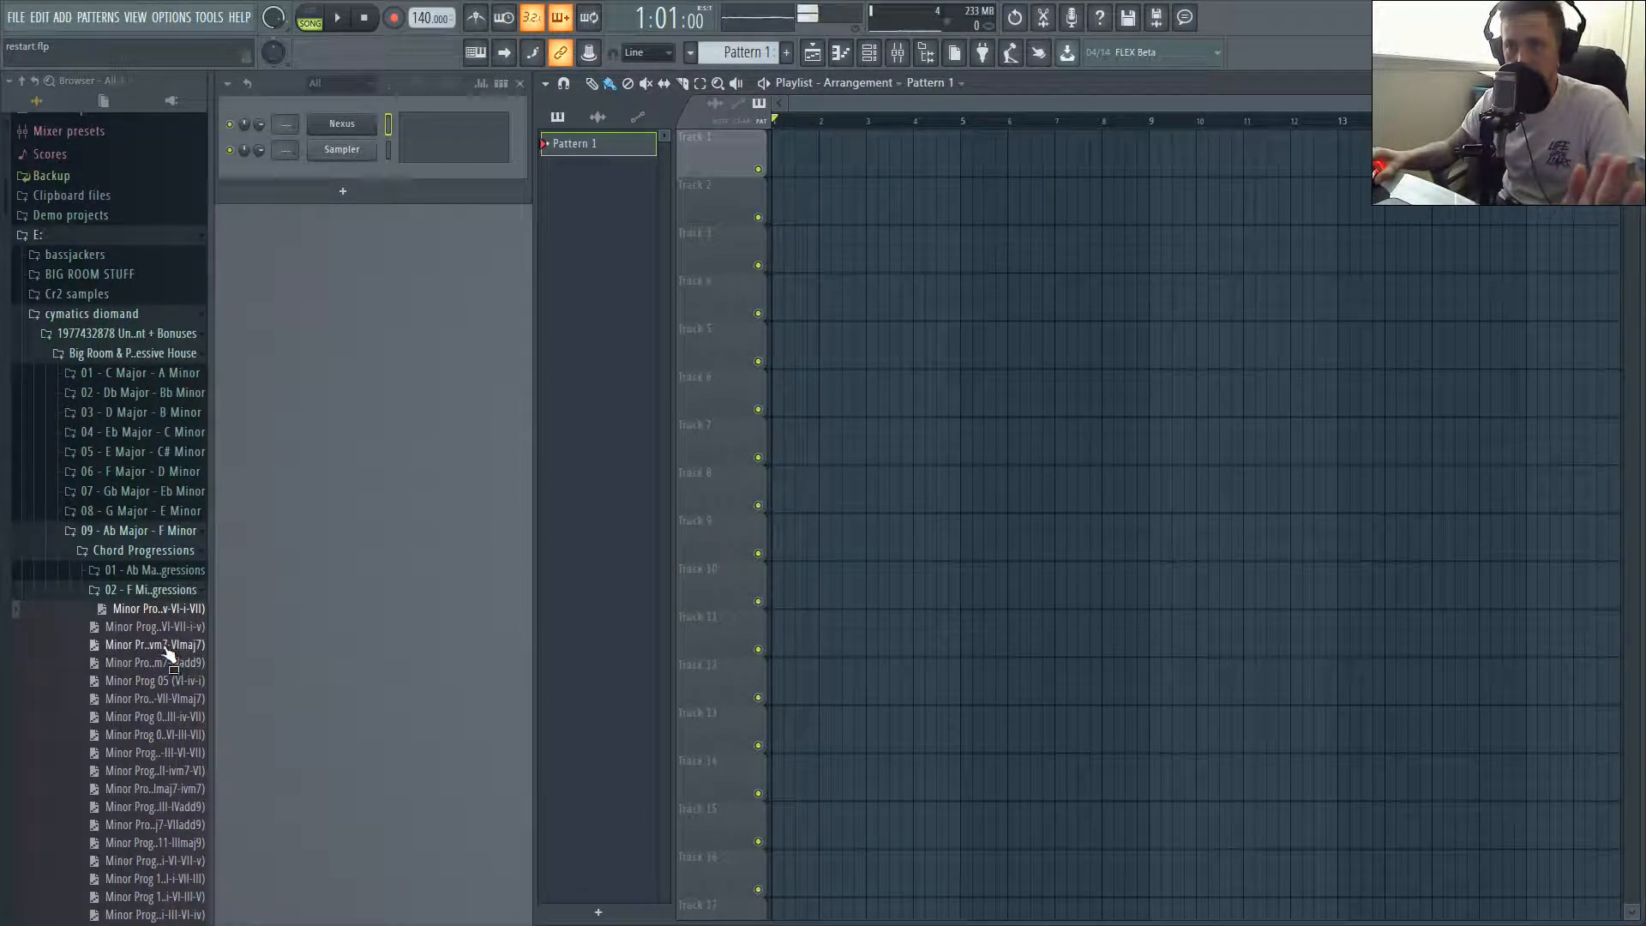
pyautogui.moveTo(159, 633); pyautogui.dragTo(386, 224)
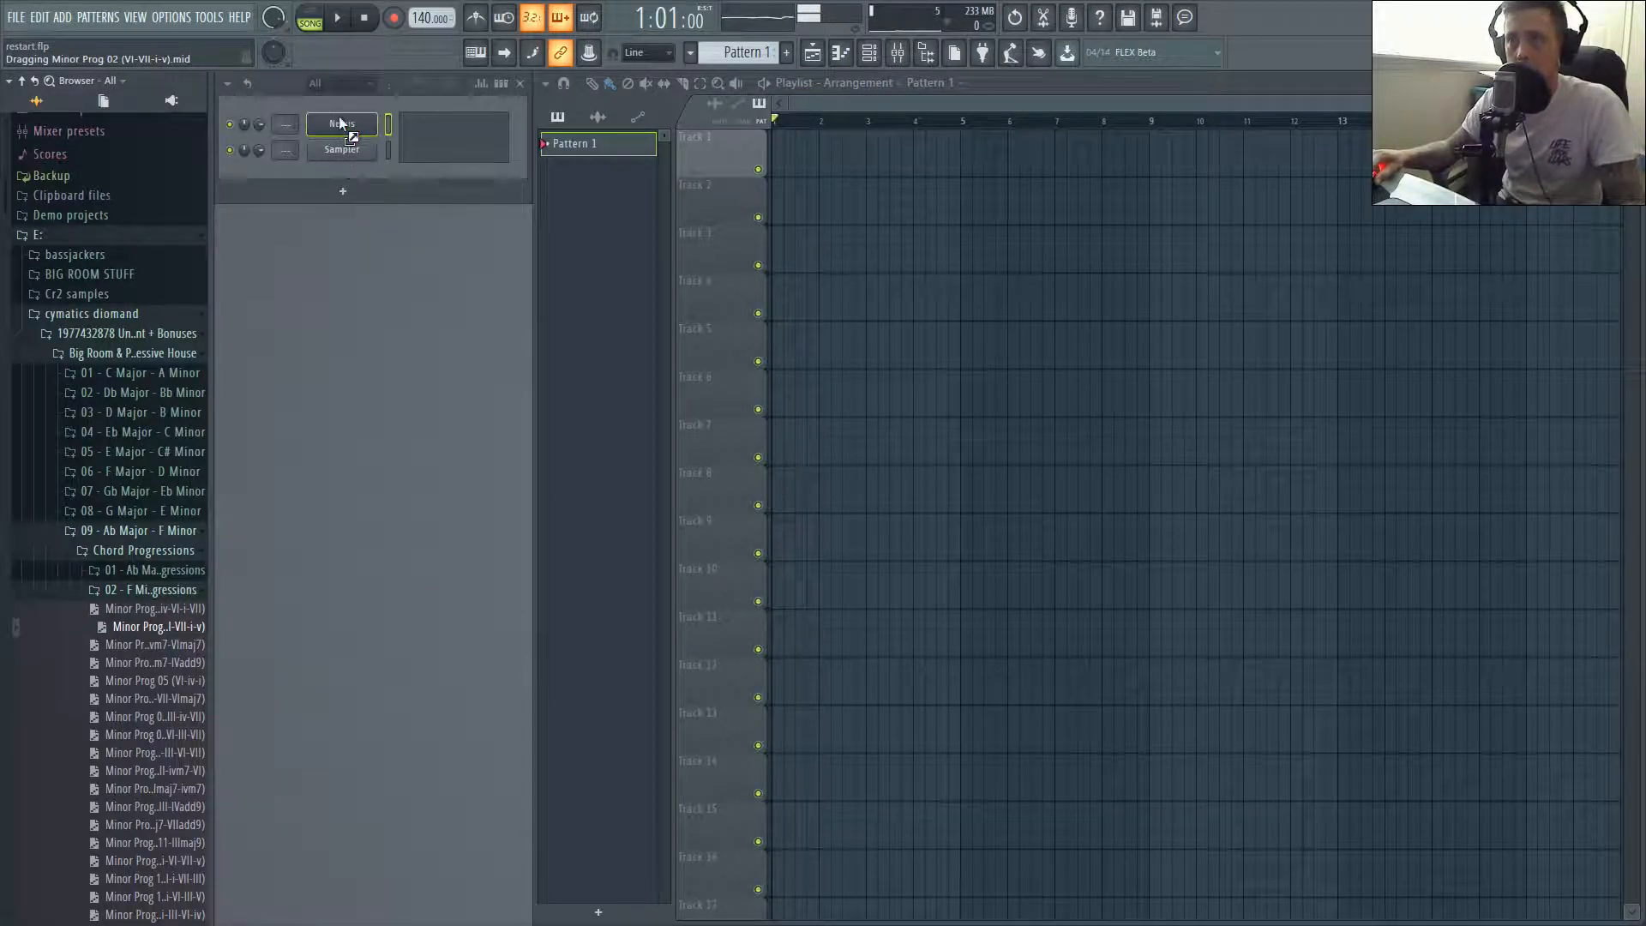
pyautogui.moveTo(341, 124); pyautogui.dragTo(342, 125)
# Switch playback from song to pattern mode and play through the imported chord progression.
pyautogui.press('space')
pyautogui.press('space')
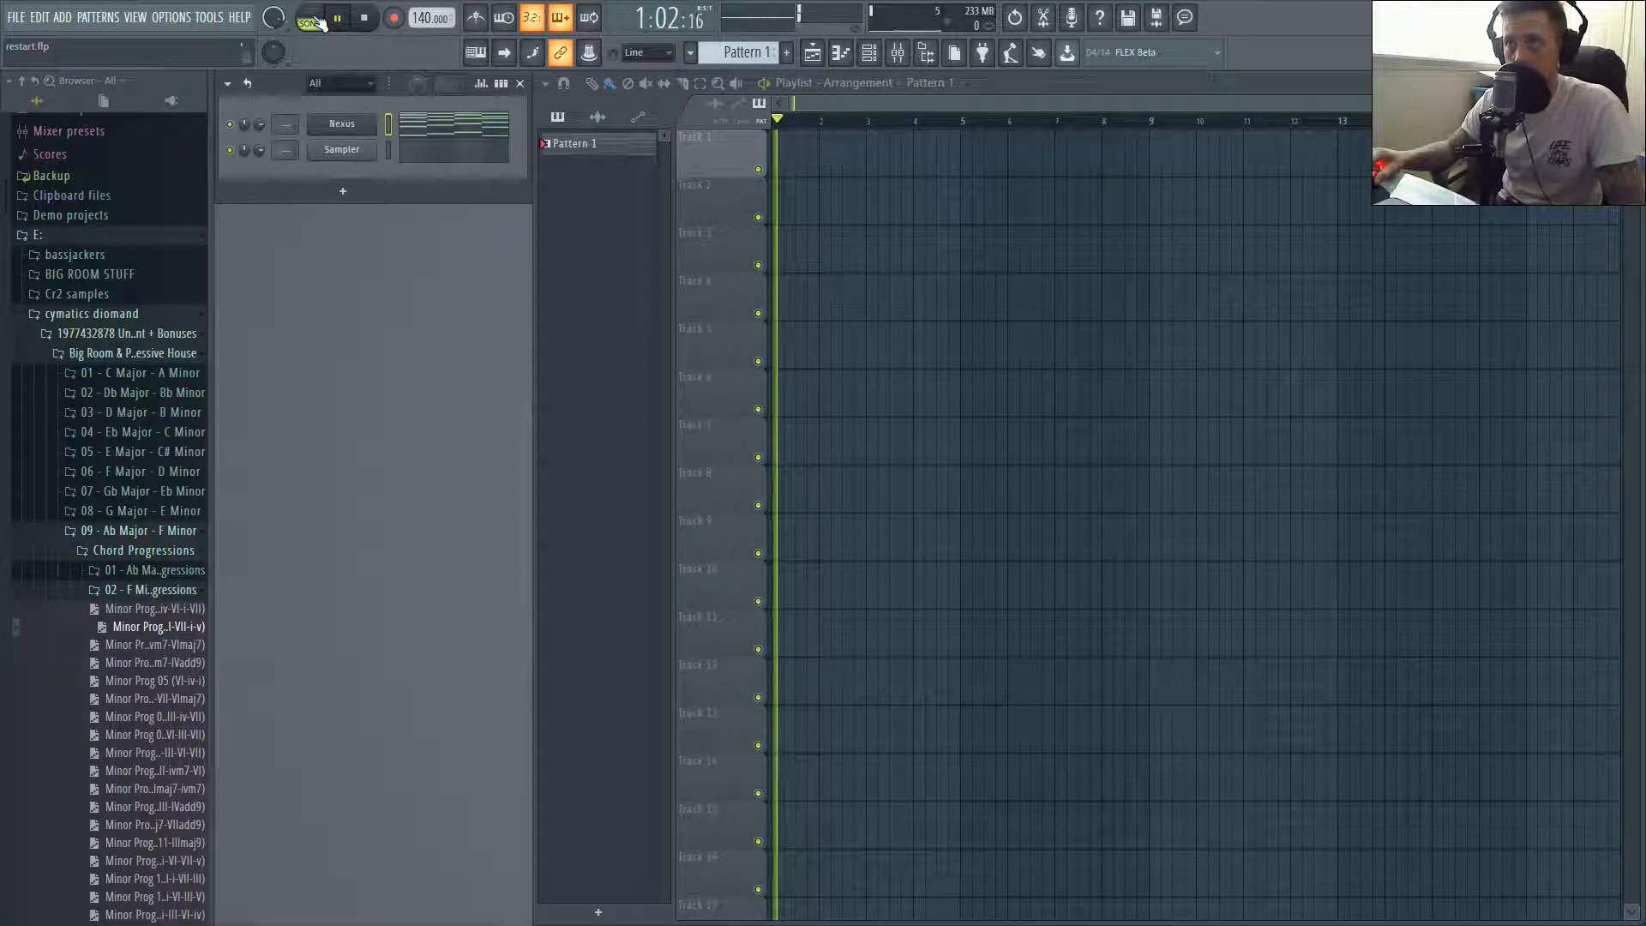
pyautogui.click(311, 17)
pyautogui.press('space')
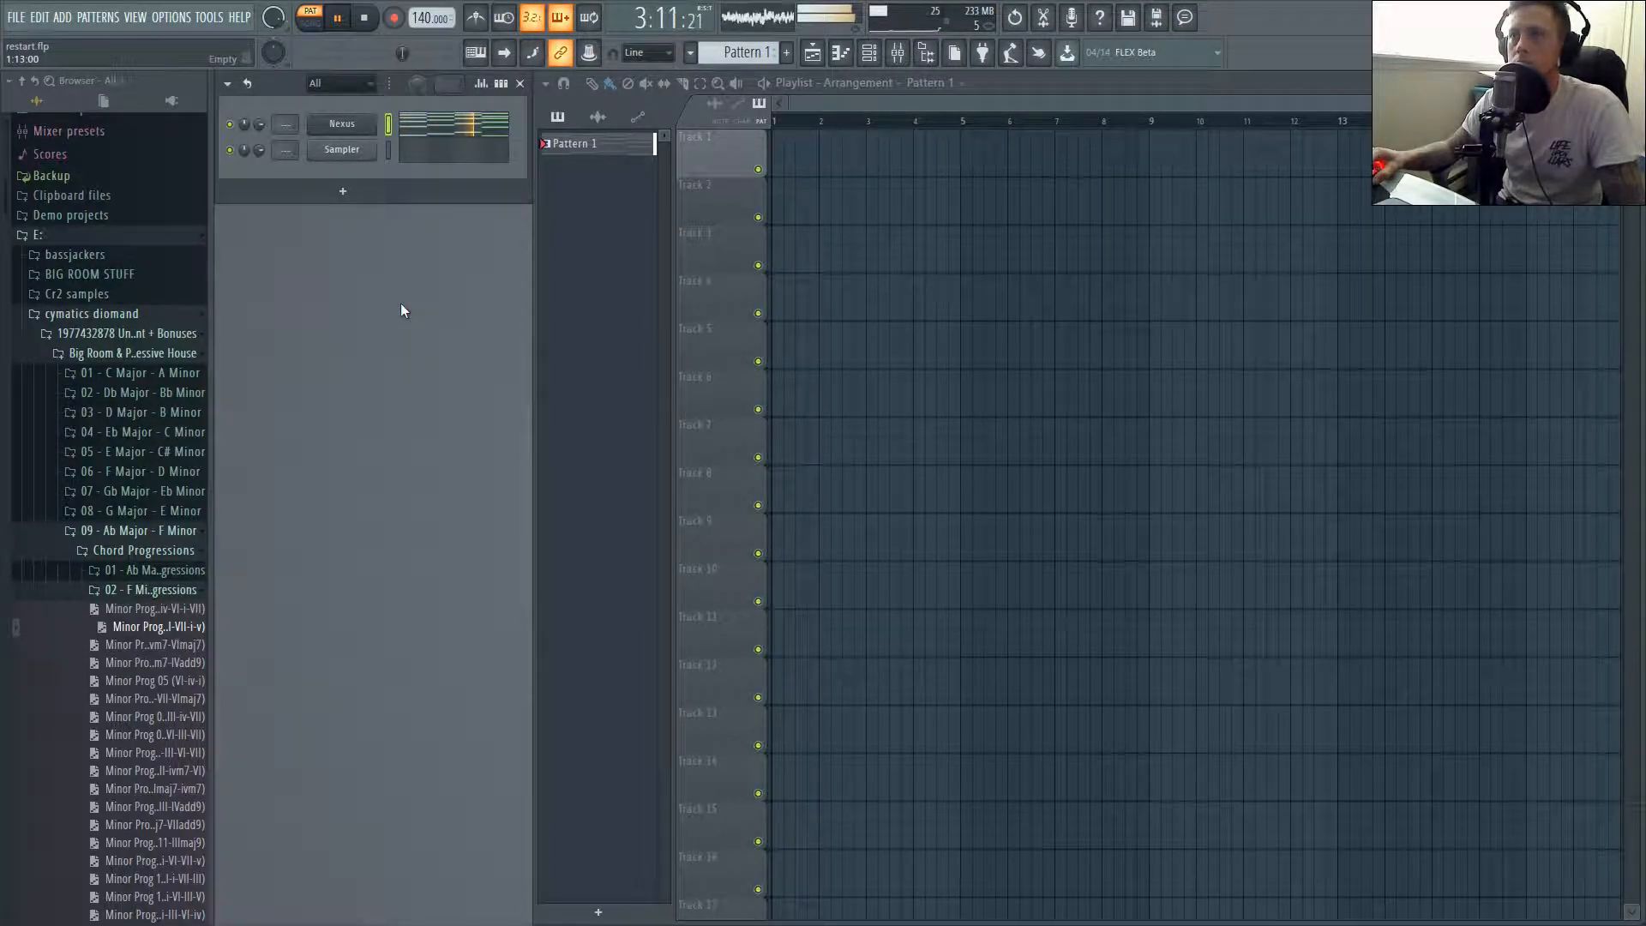
pyautogui.press('space')
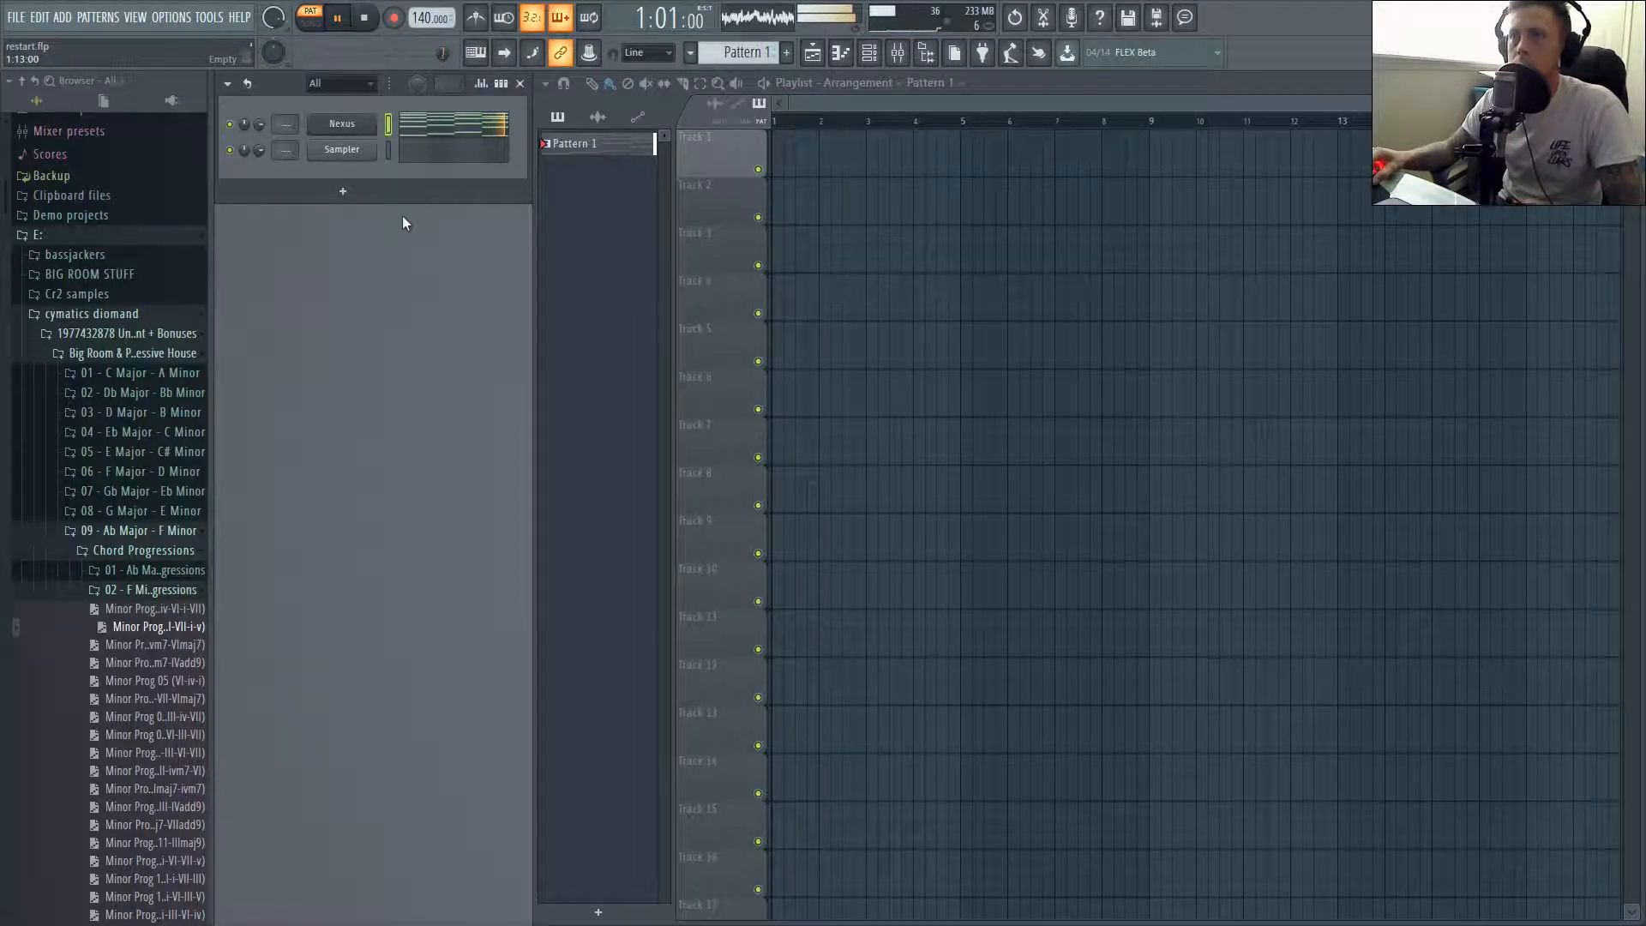
# Place two Pattern 1 clips back to back on Track 1 from bar 1 and check the chord notes in the piano roll.
pyautogui.click(781, 168)
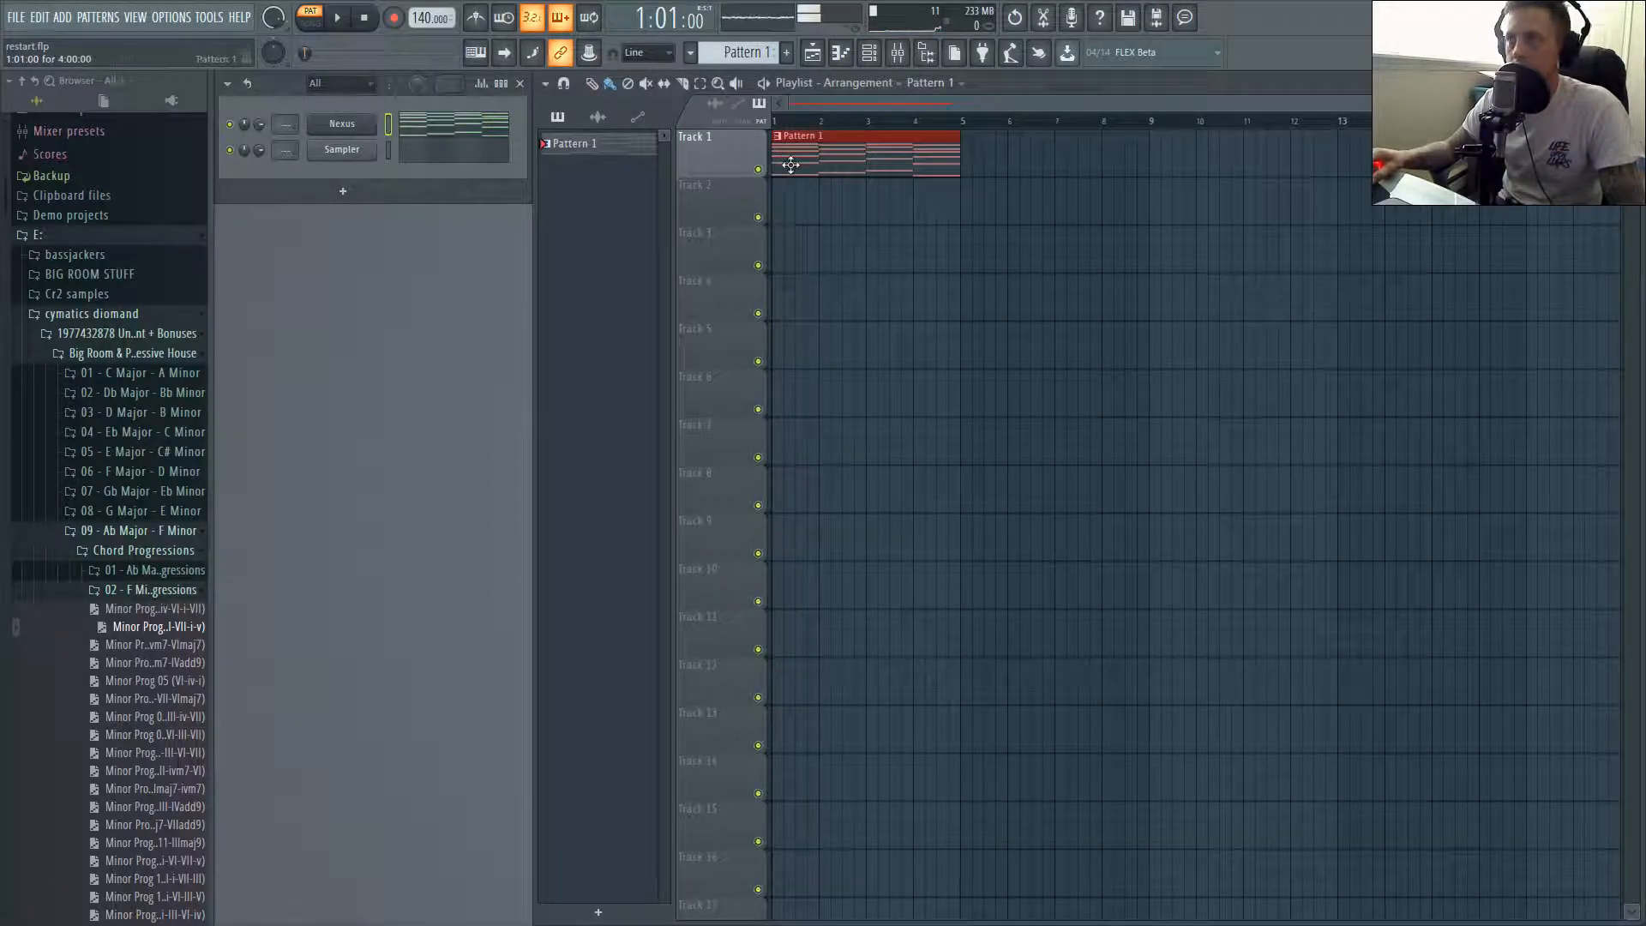
pyautogui.click(970, 159)
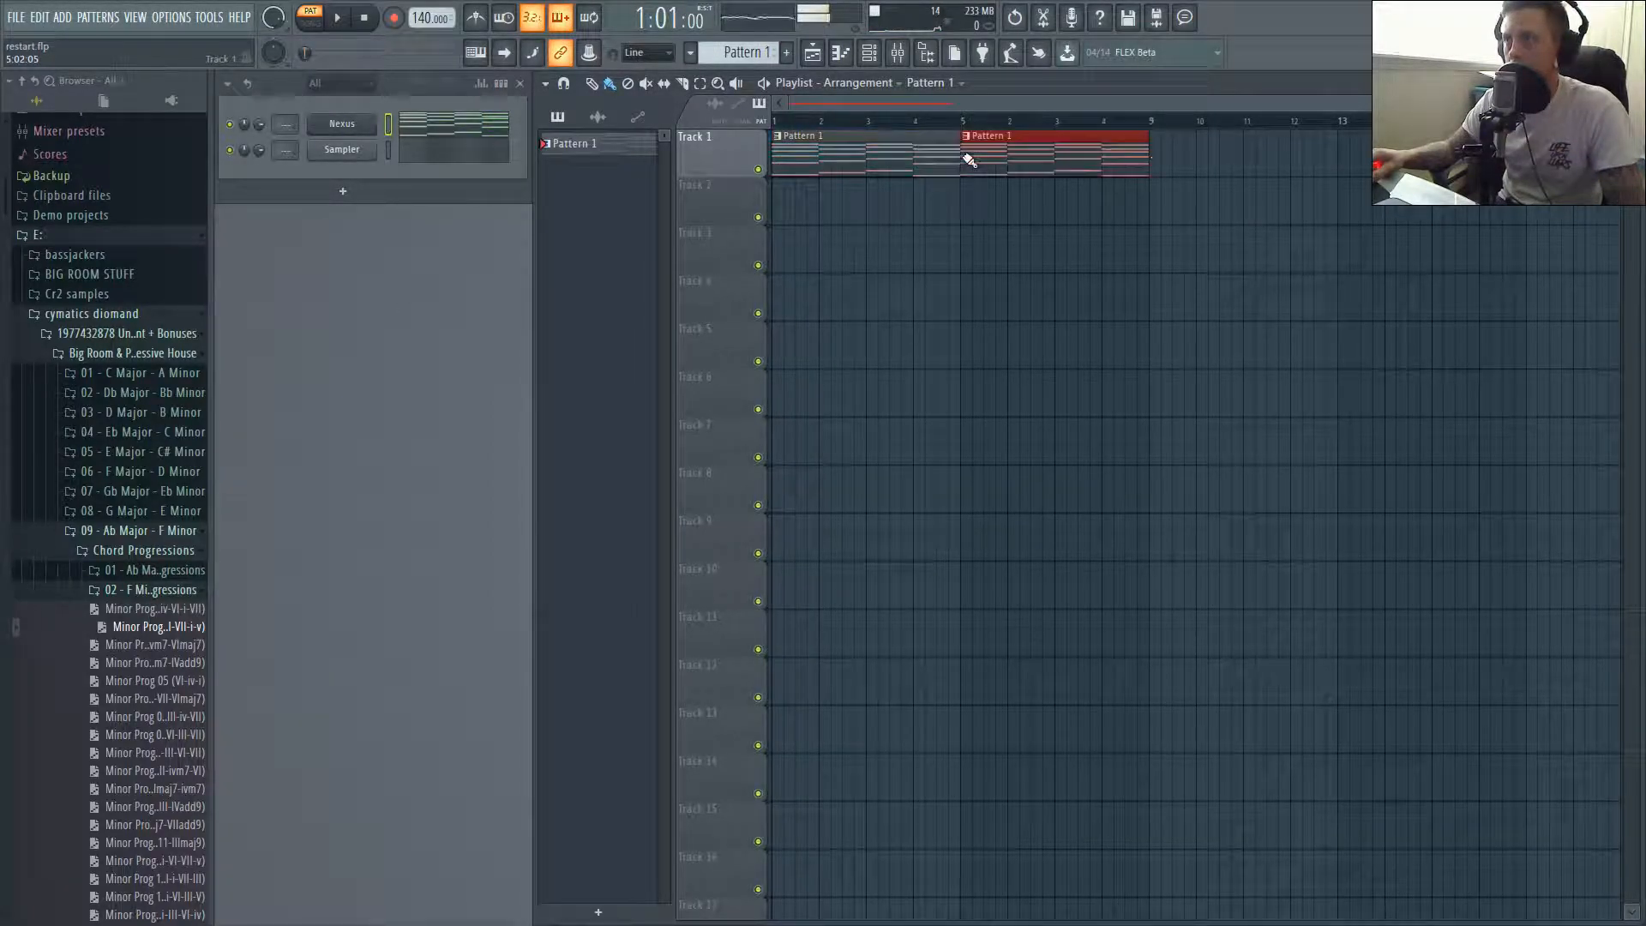
pyautogui.click(448, 135)
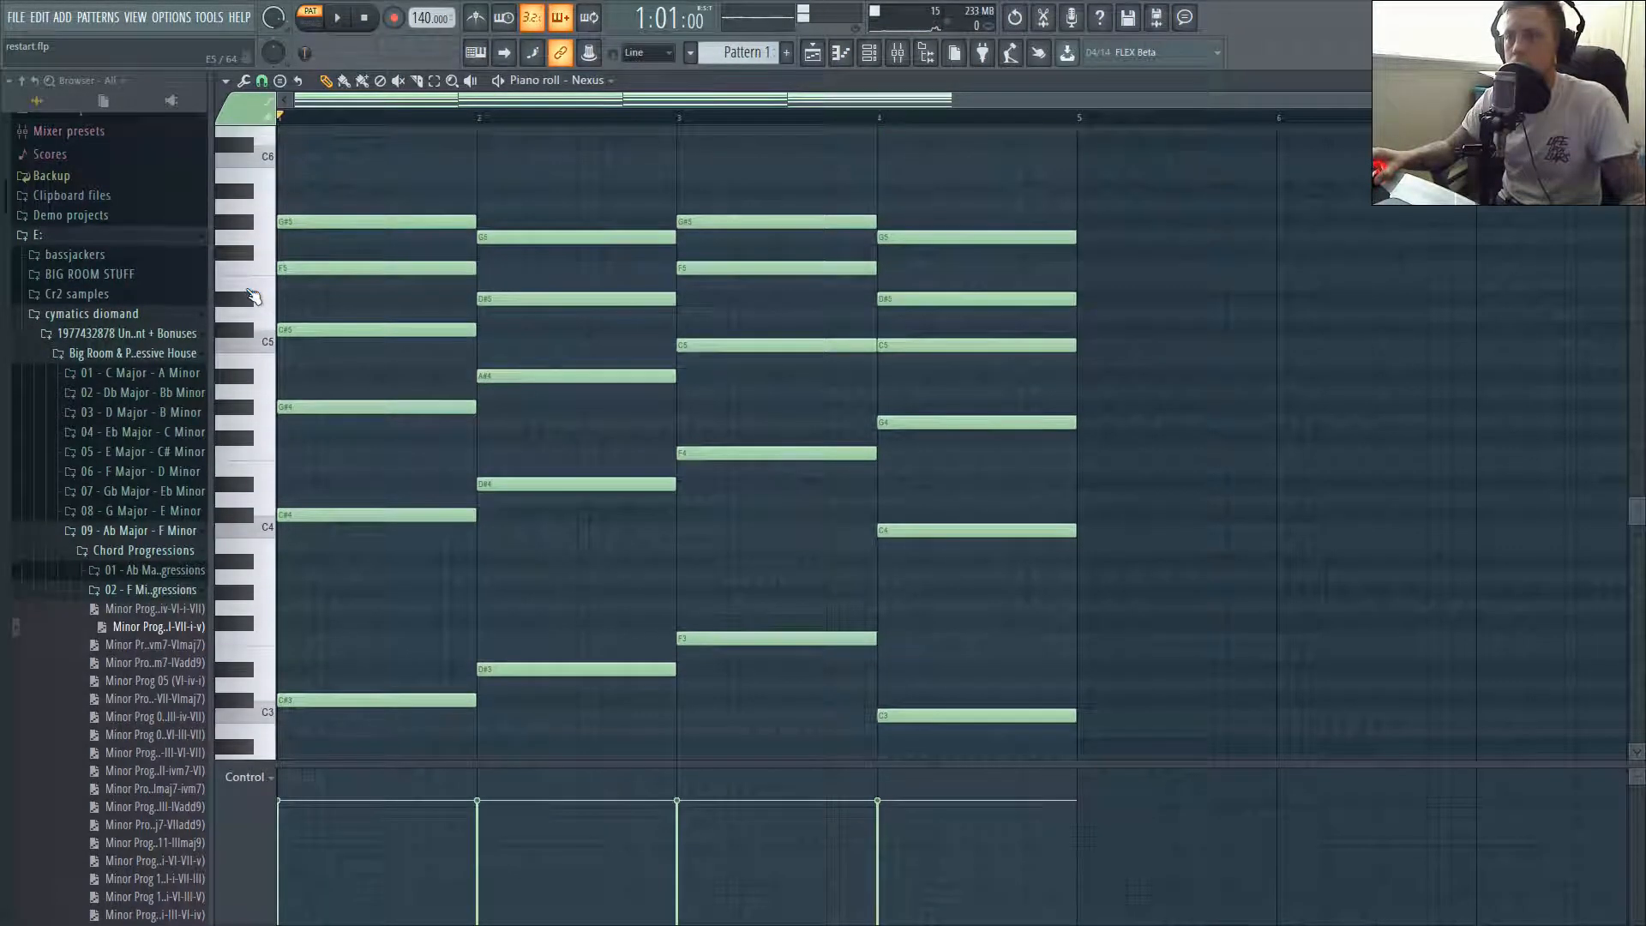
pyautogui.press('F7')
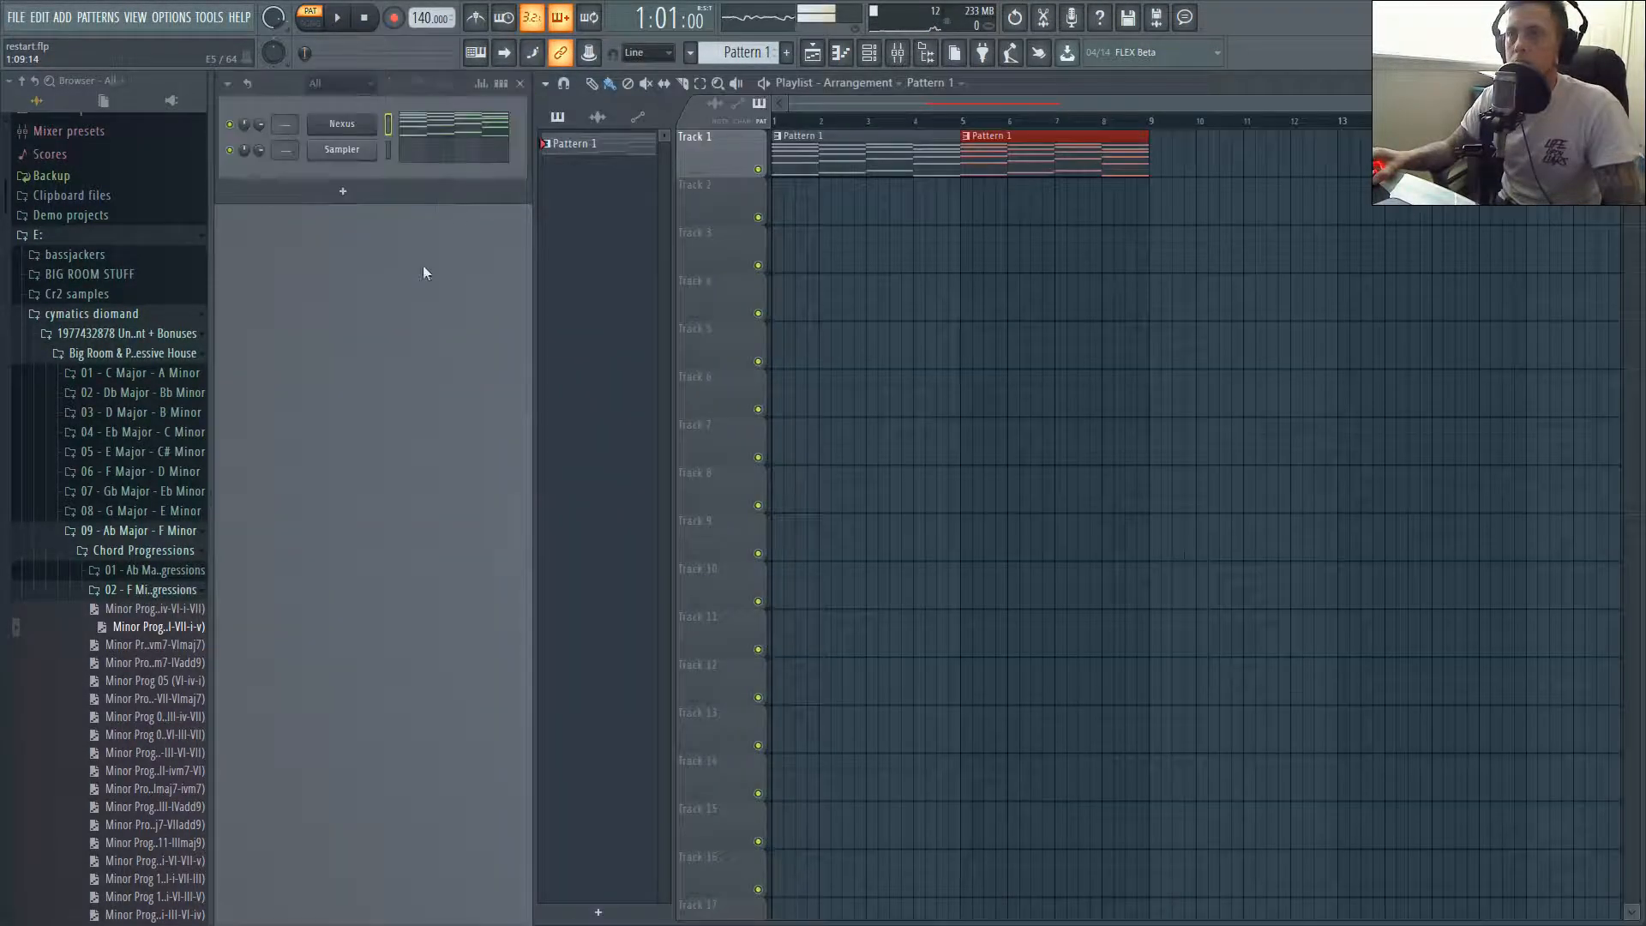
# Clone the Nexus channel and close the plugin window that opens.
pyautogui.rightClick(354, 133)
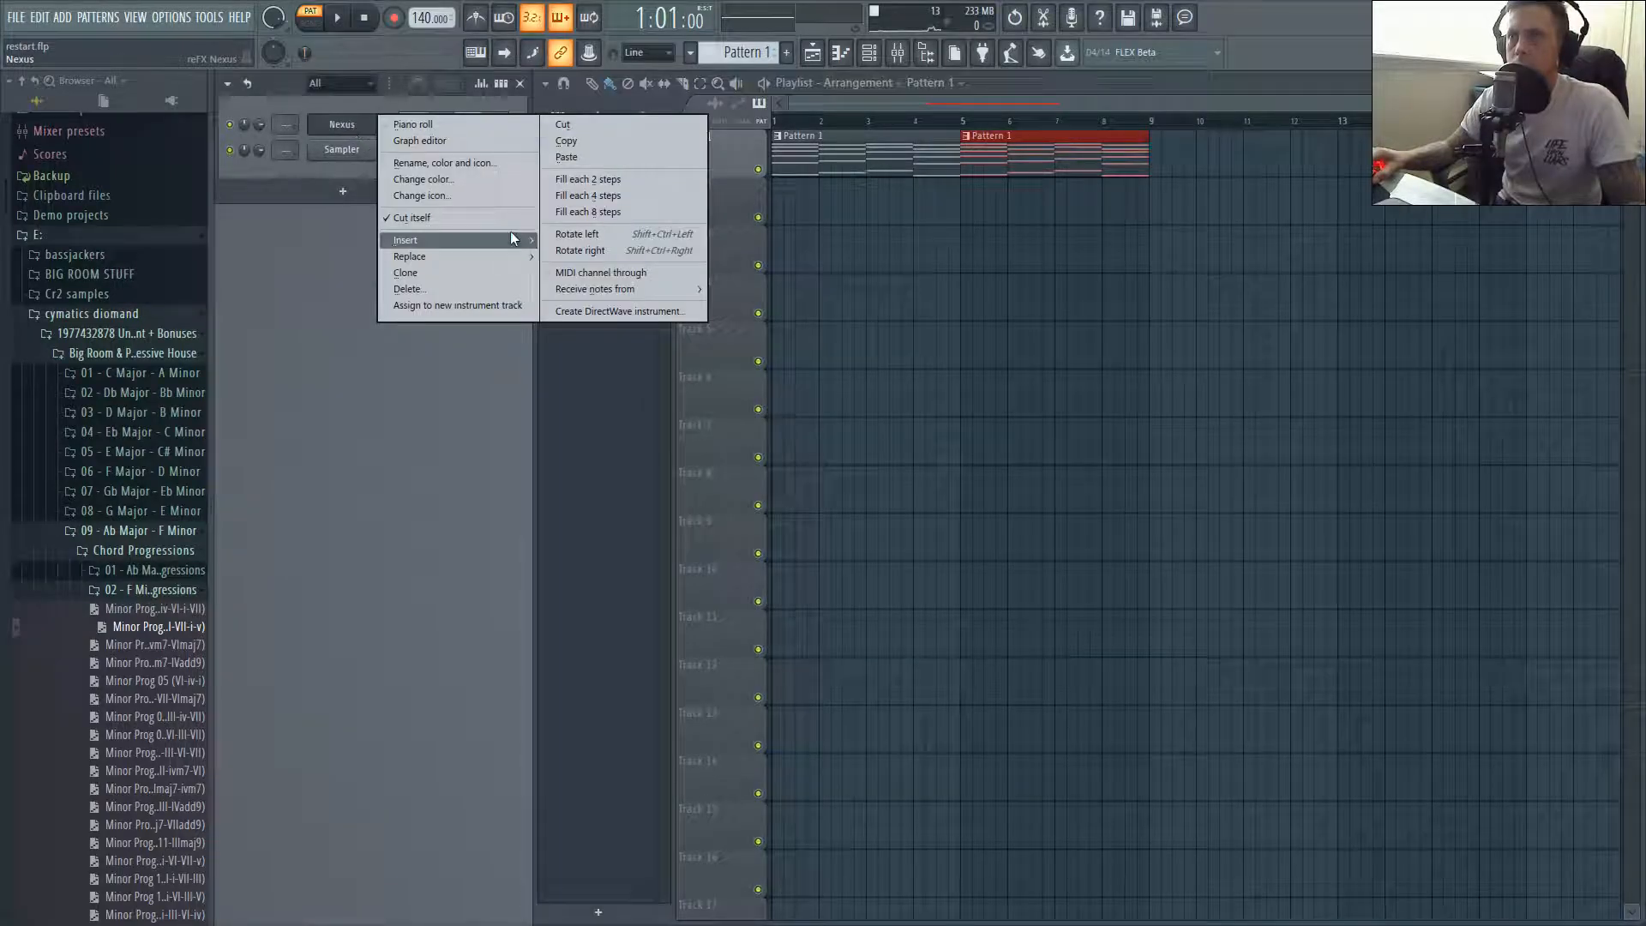
pyautogui.click(492, 276)
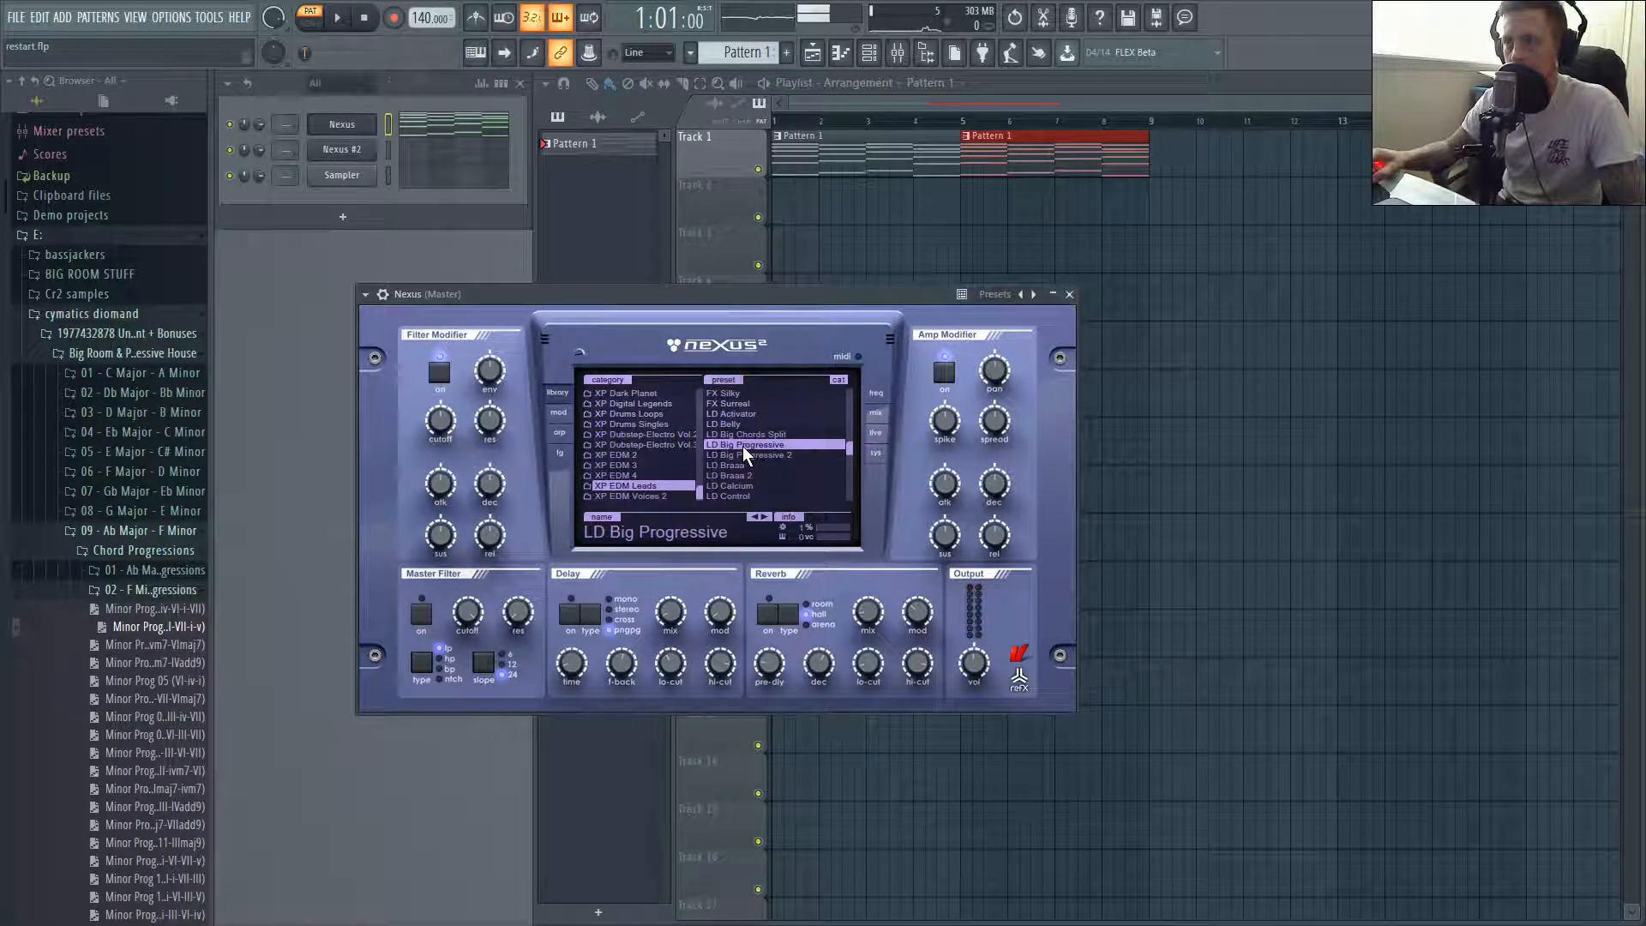
pyautogui.click(1069, 294)
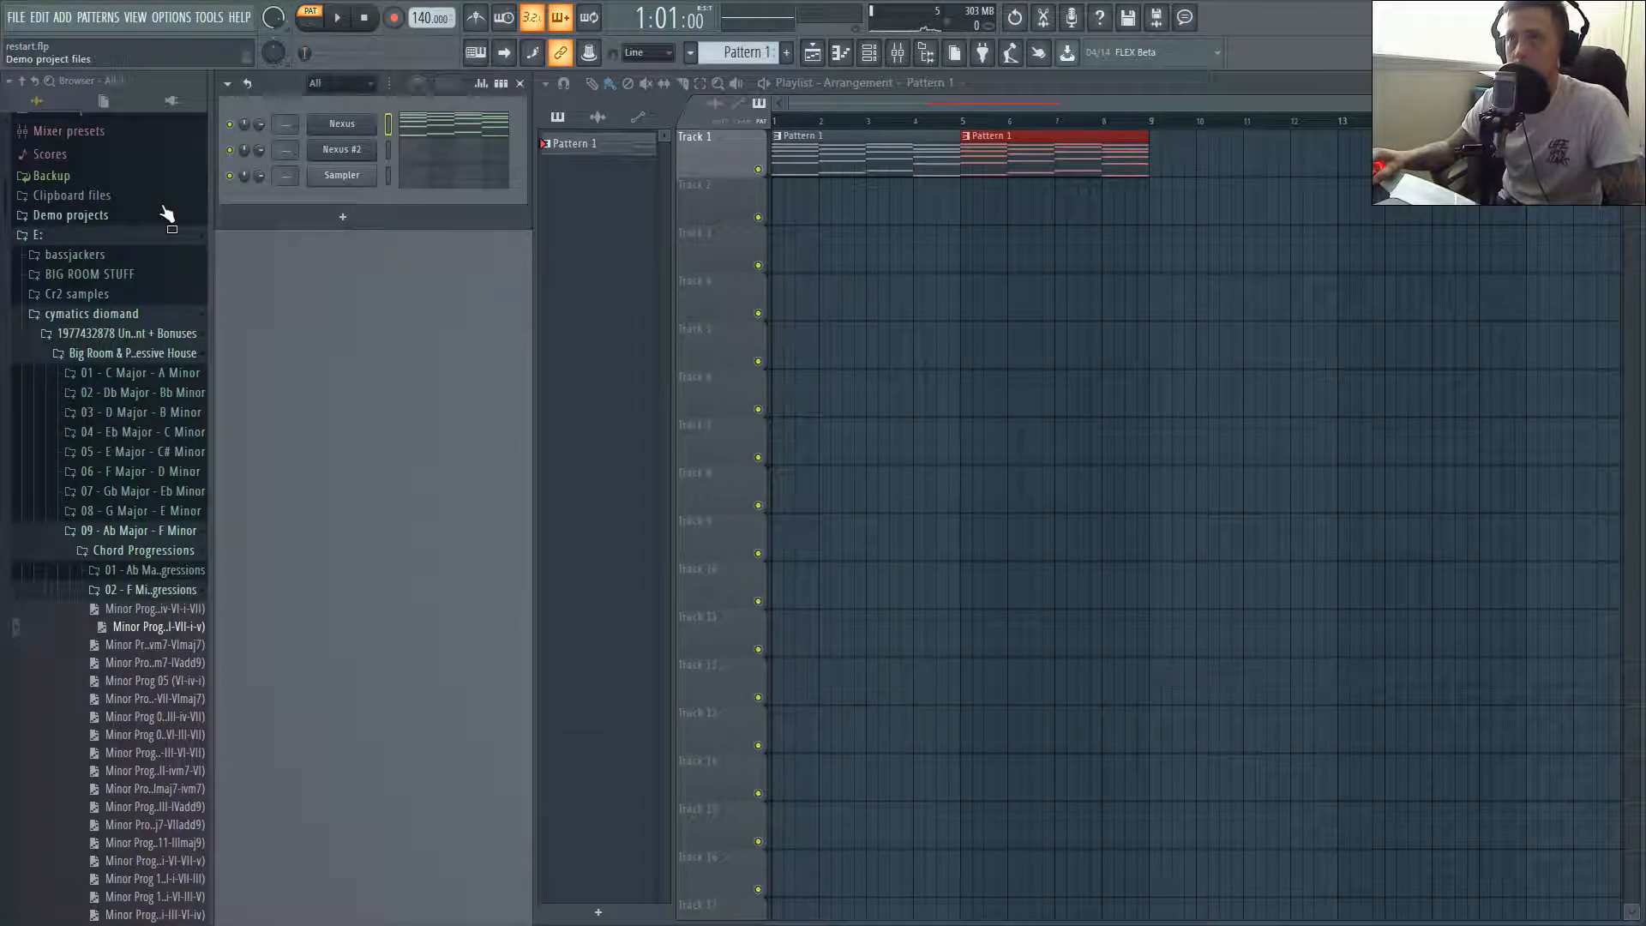
# Copy the Nexus channel's chord notes and paste them into the Nexus #2 channel in Pattern 2.
pyautogui.rightClick(341, 127)
pyautogui.click(599, 144)
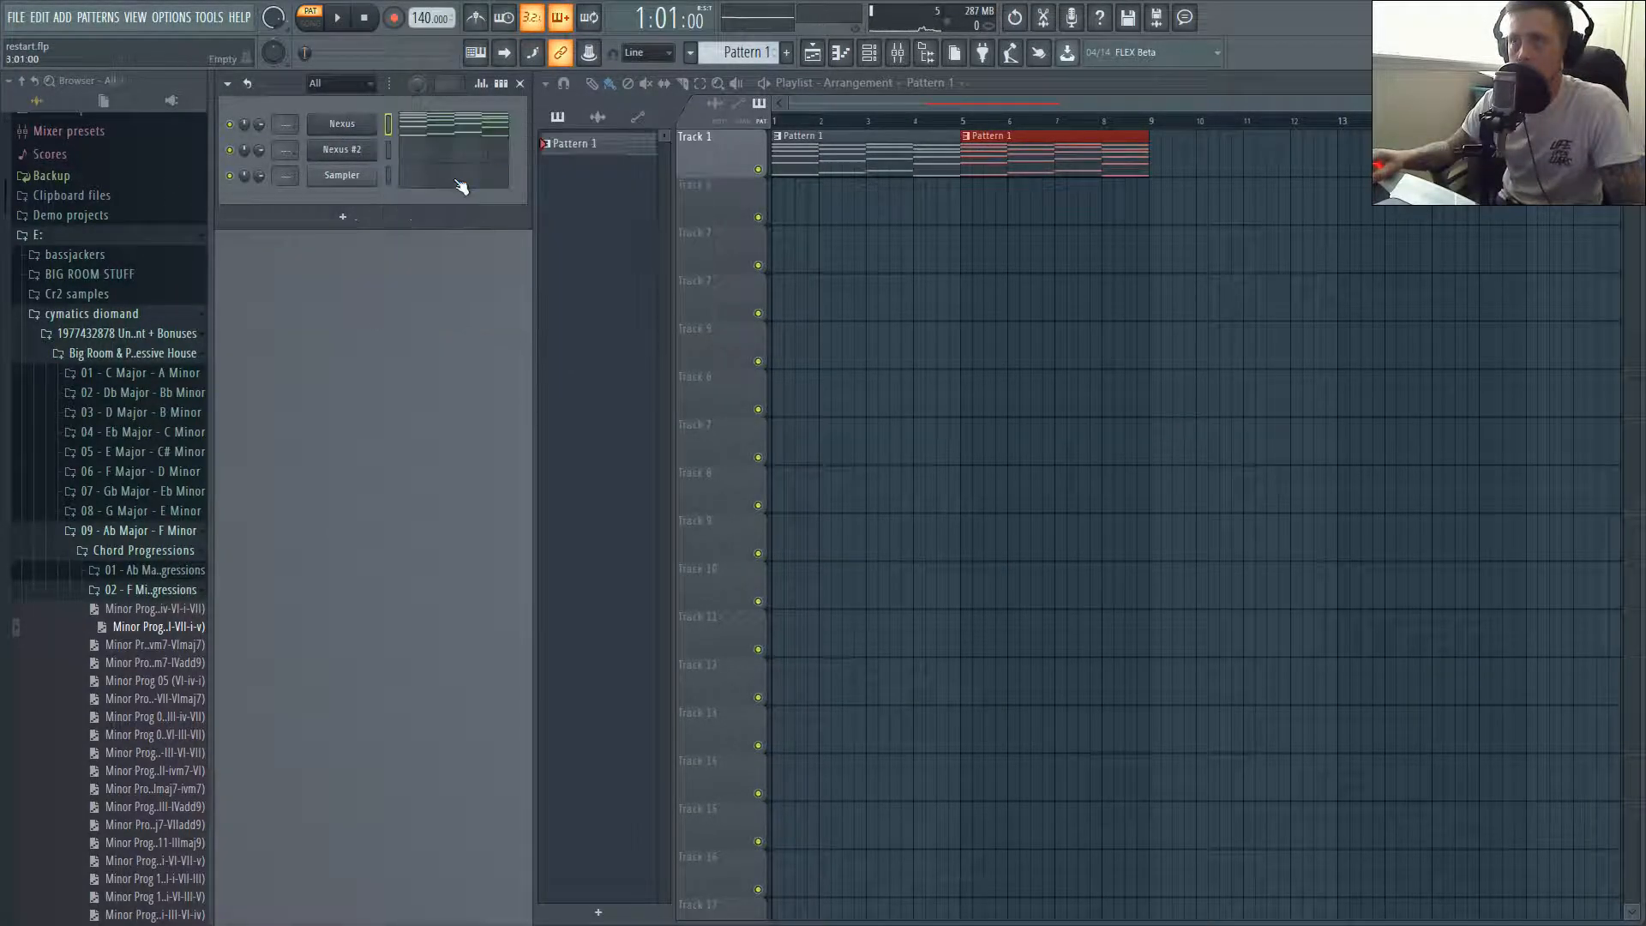
pyautogui.rightClick(341, 152)
pyautogui.click(569, 182)
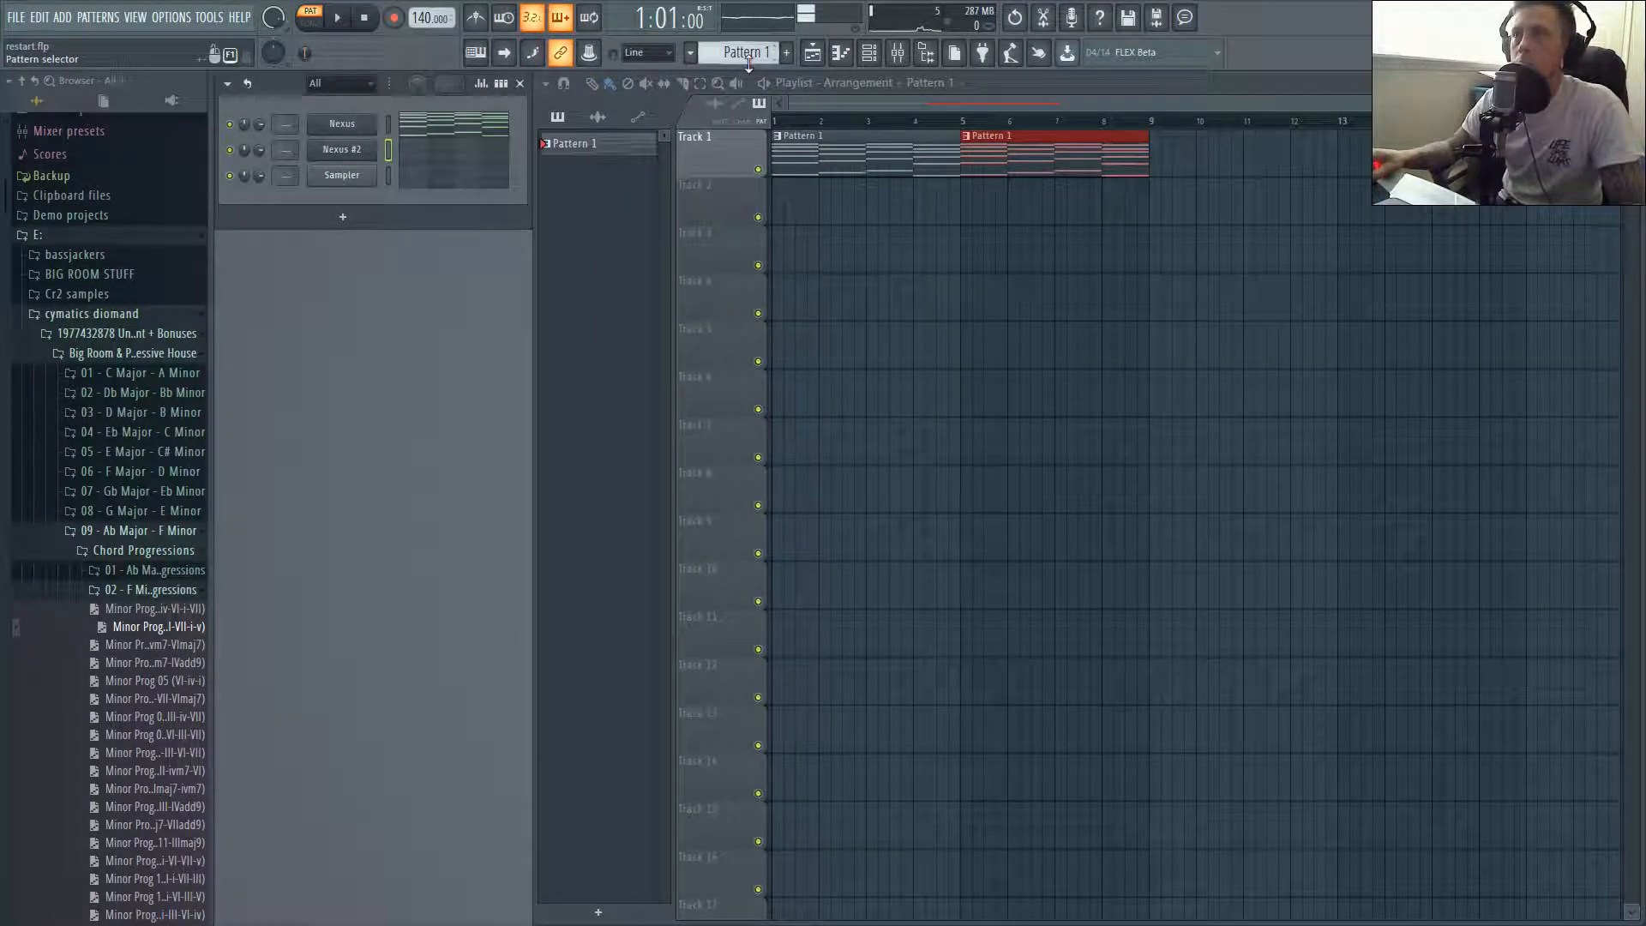
pyautogui.scroll(-1, 744, 55)
pyautogui.rightClick(366, 166)
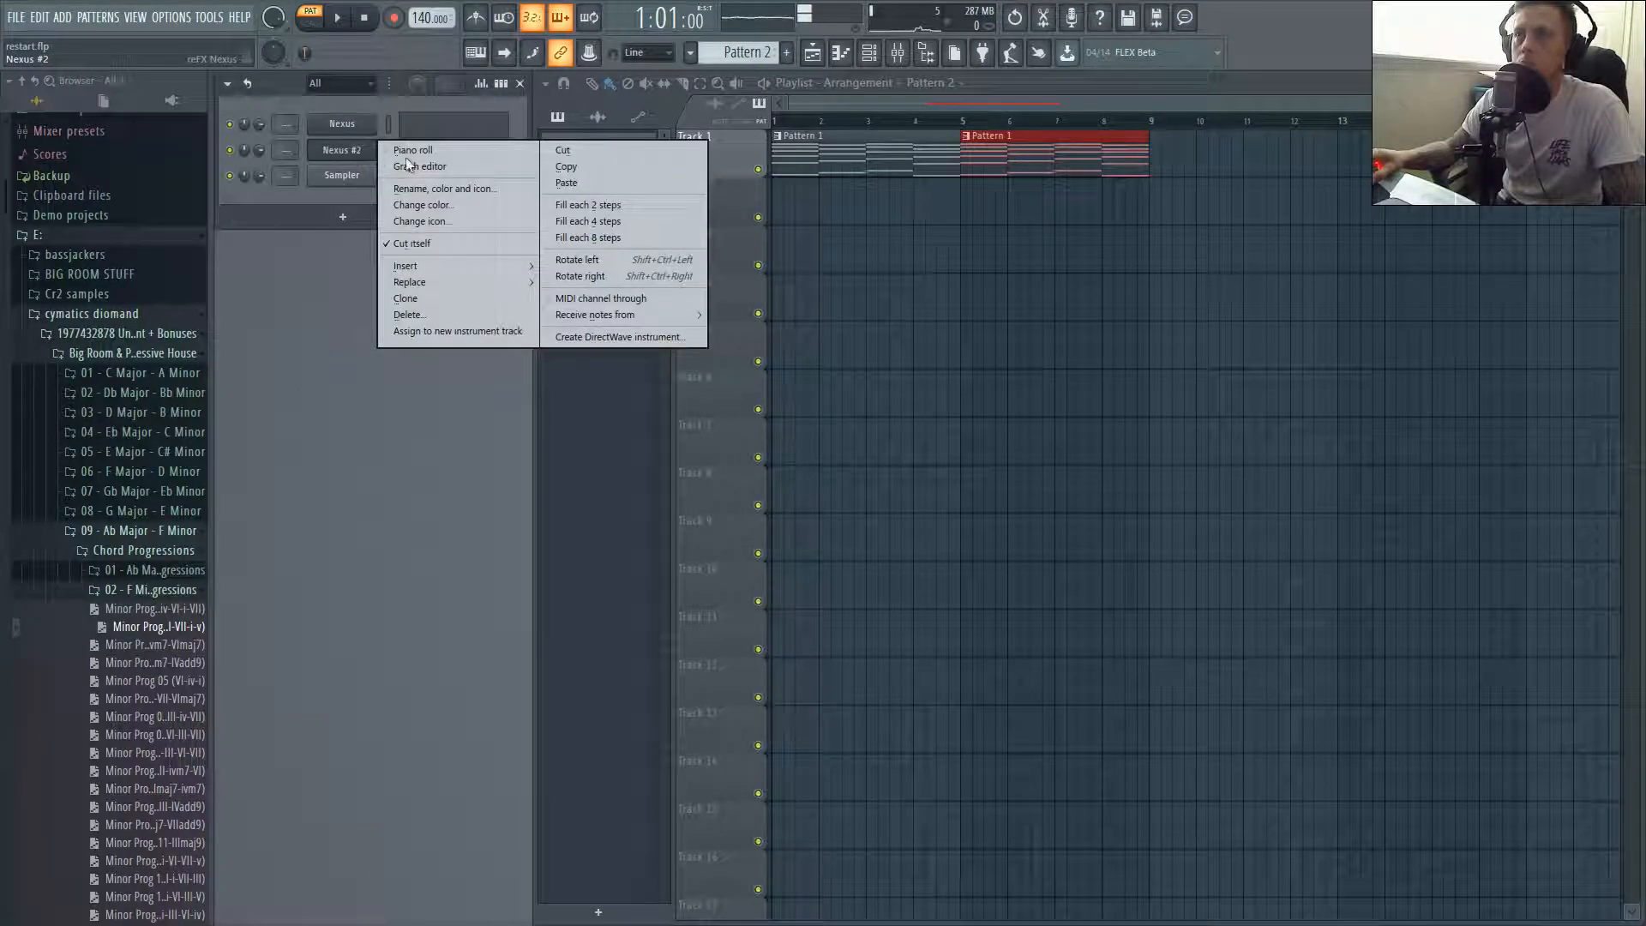
pyautogui.click(629, 182)
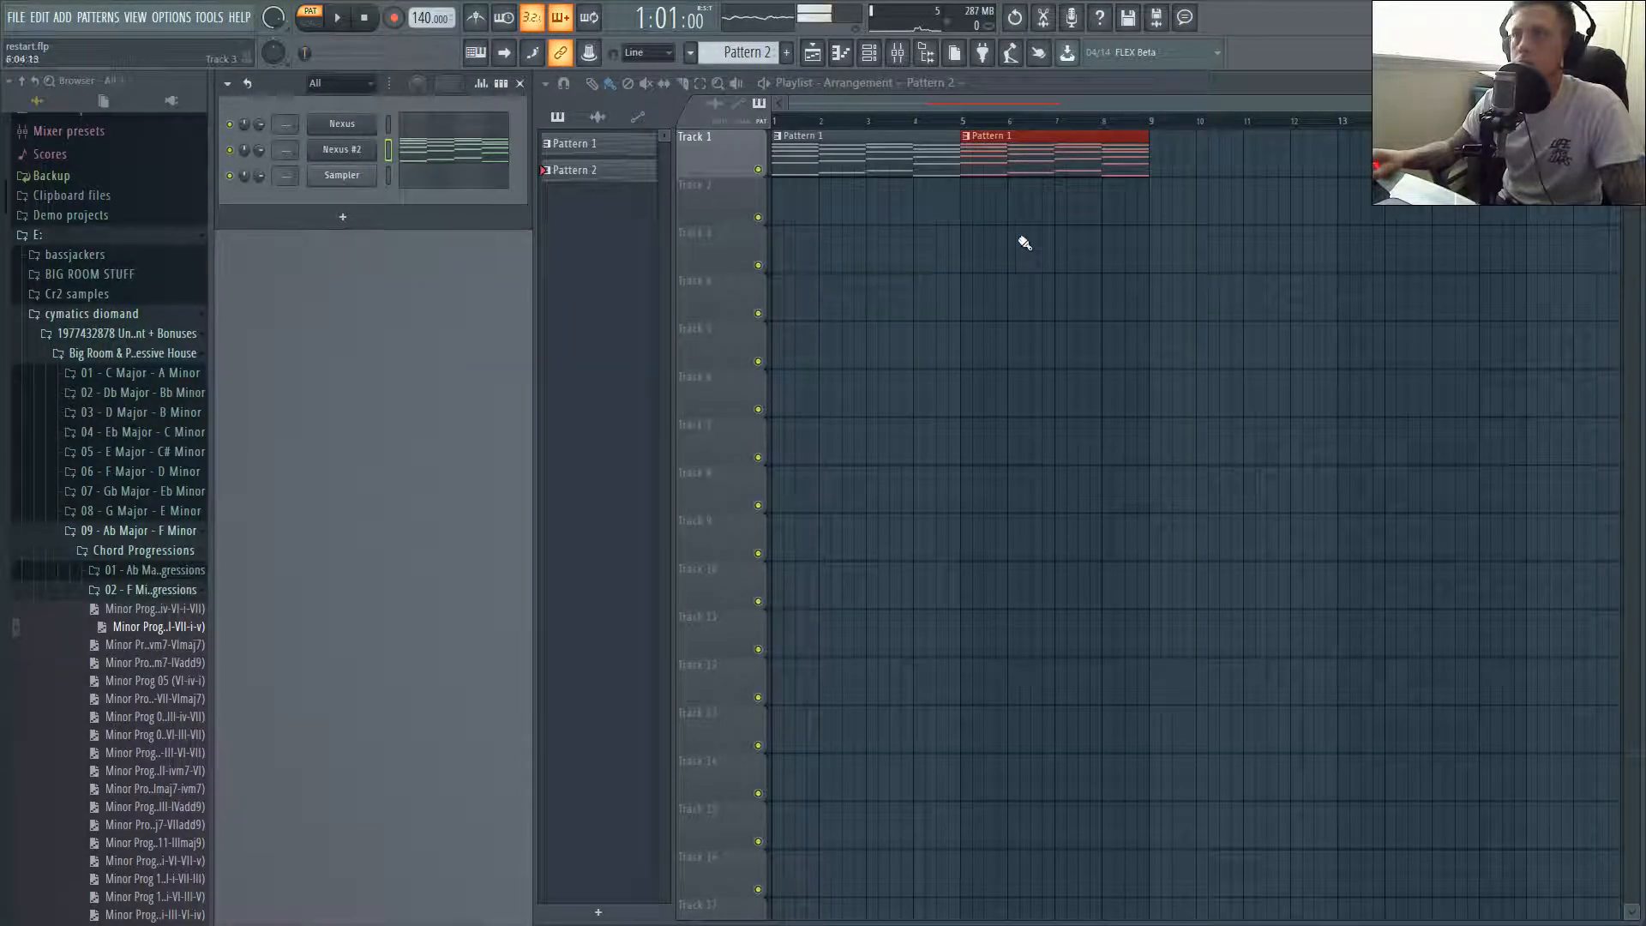
# Place two Pattern 2 clips back to back on Track 2, starting at bar 9.
pyautogui.click(1157, 201)
pyautogui.click(1352, 211)
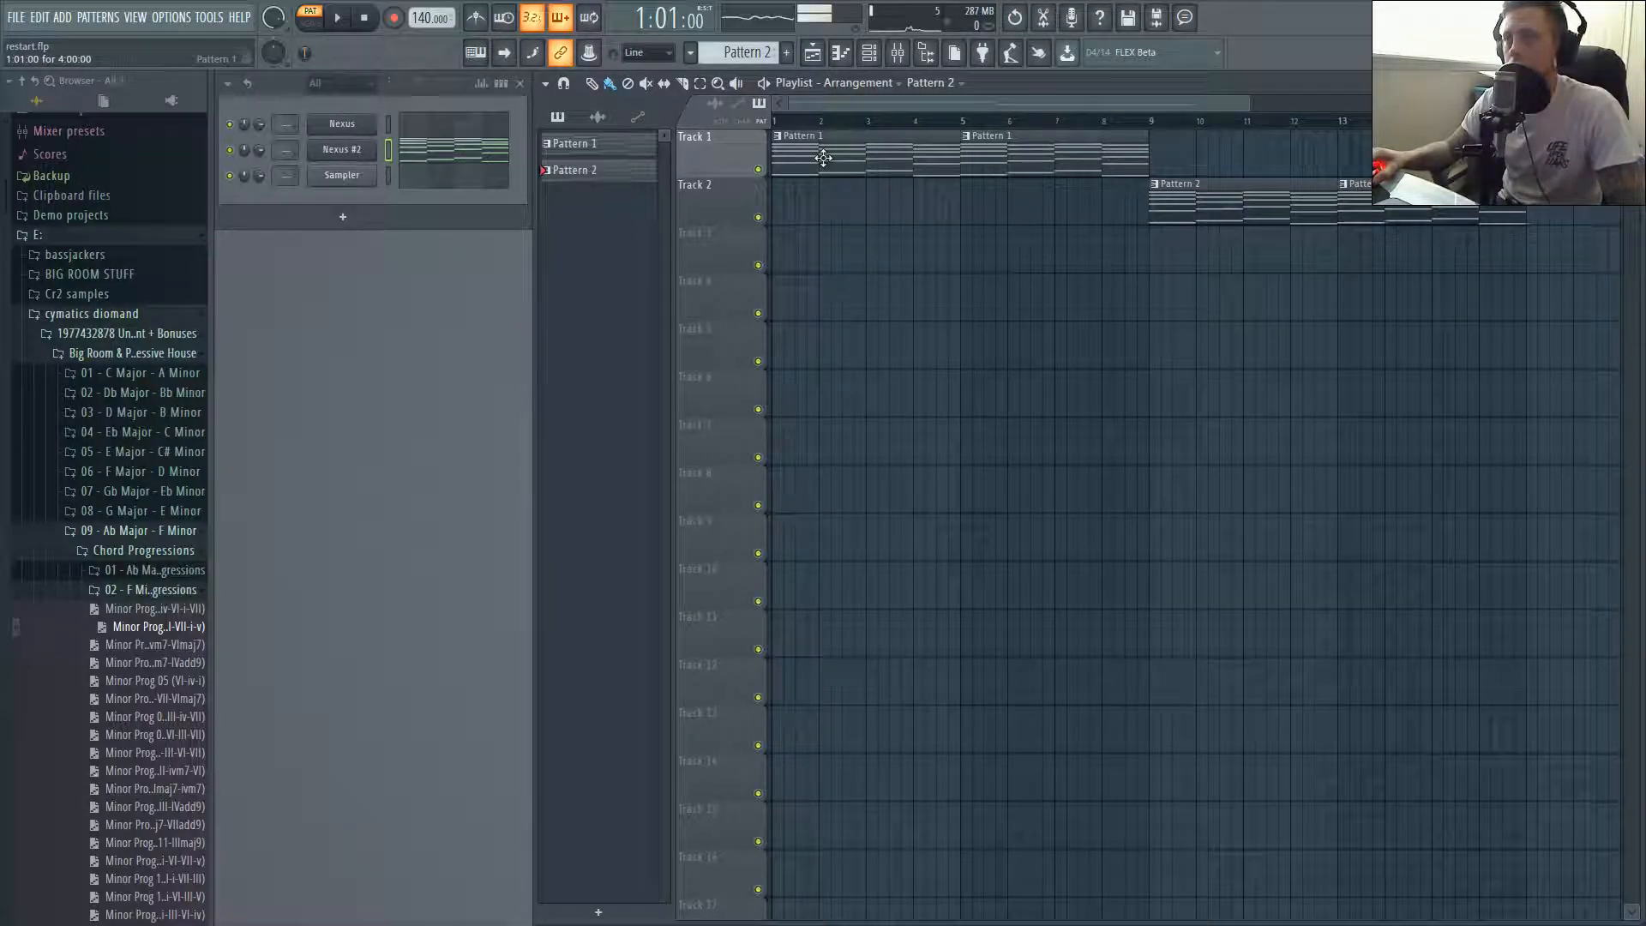
# Delete all upper chord notes of the Nexus channel in Pattern 1, keeping only the lowest bass notes, and play the result.
pyautogui.scroll(1, 743, 52)
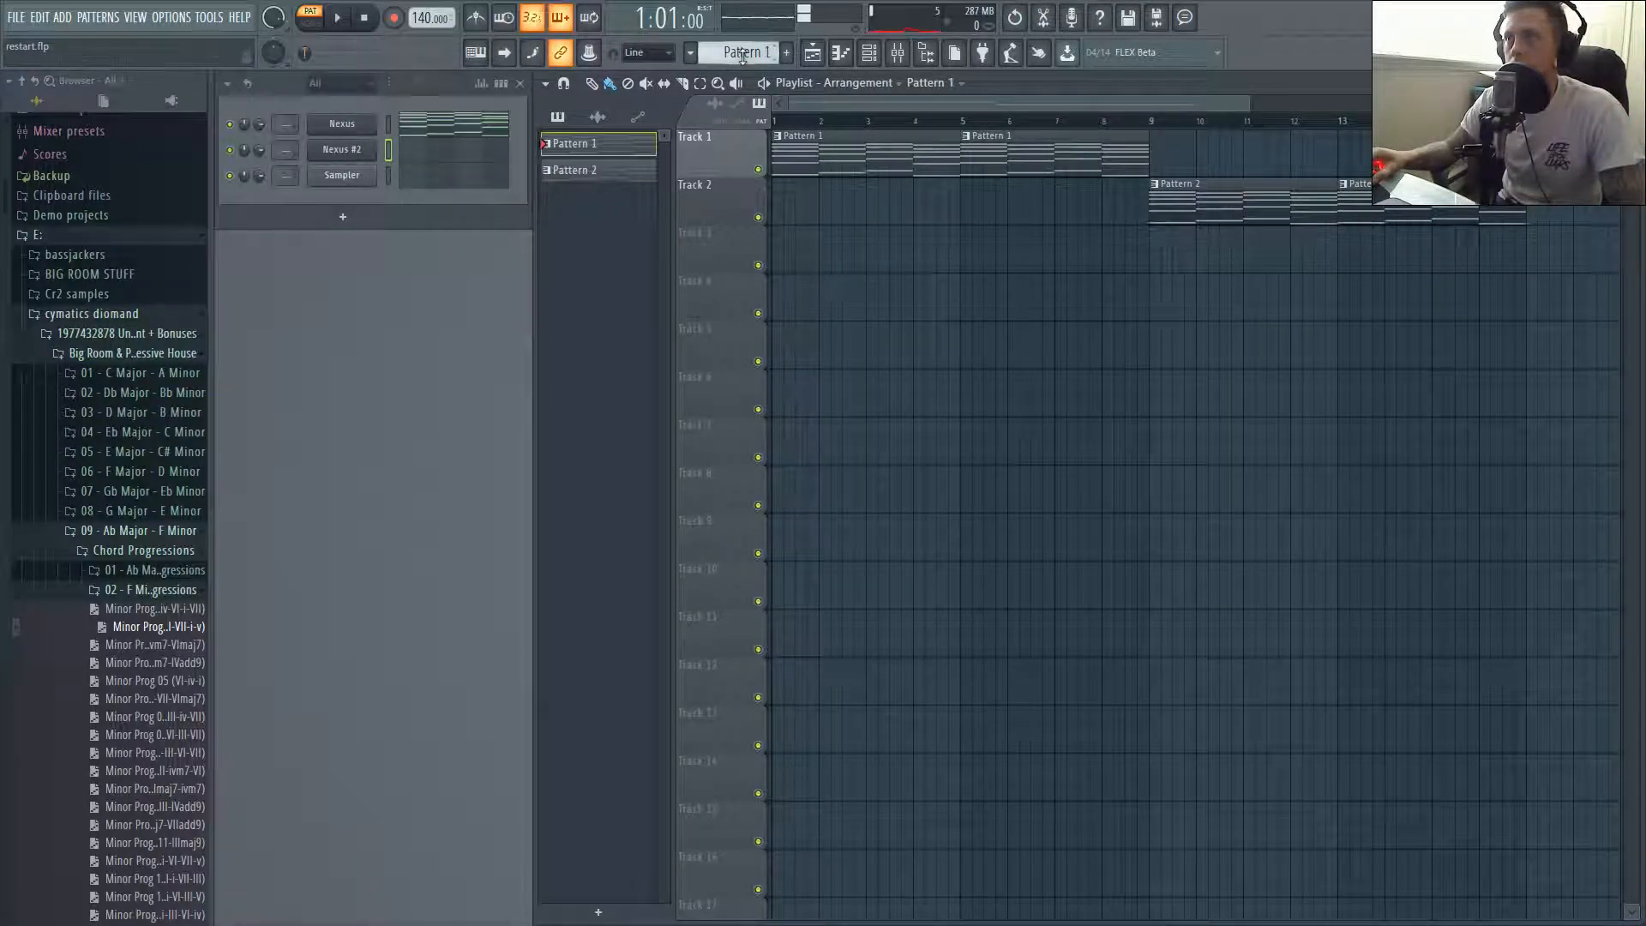
pyautogui.click(415, 128)
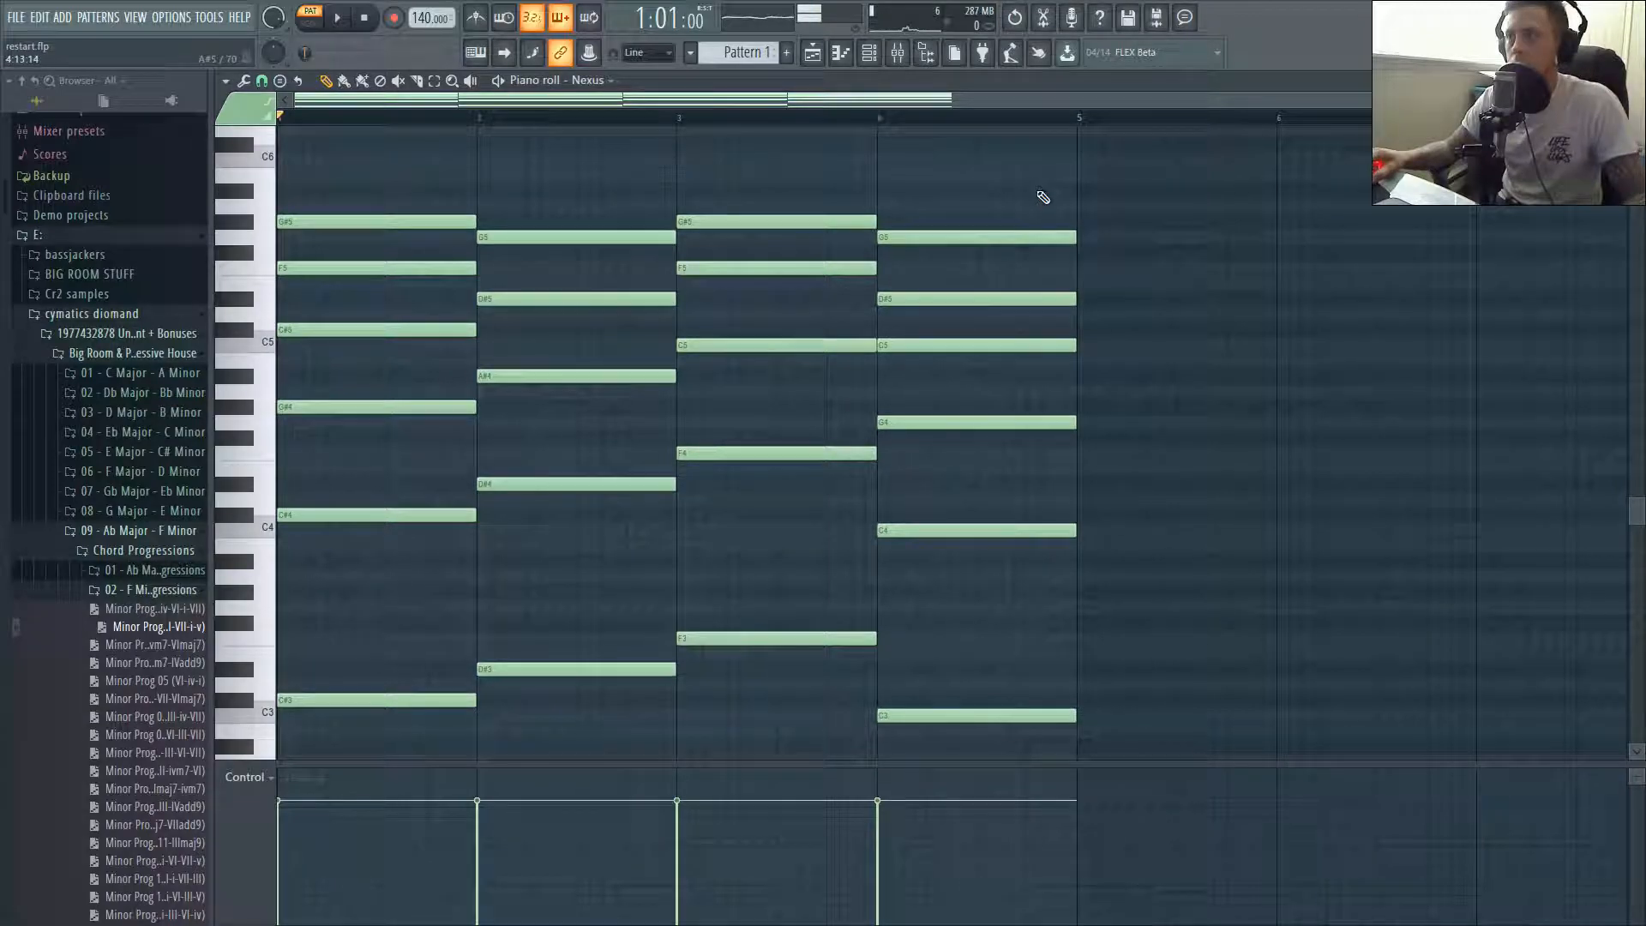
pyautogui.moveTo(1151, 185); pyautogui.dragTo(221, 583)
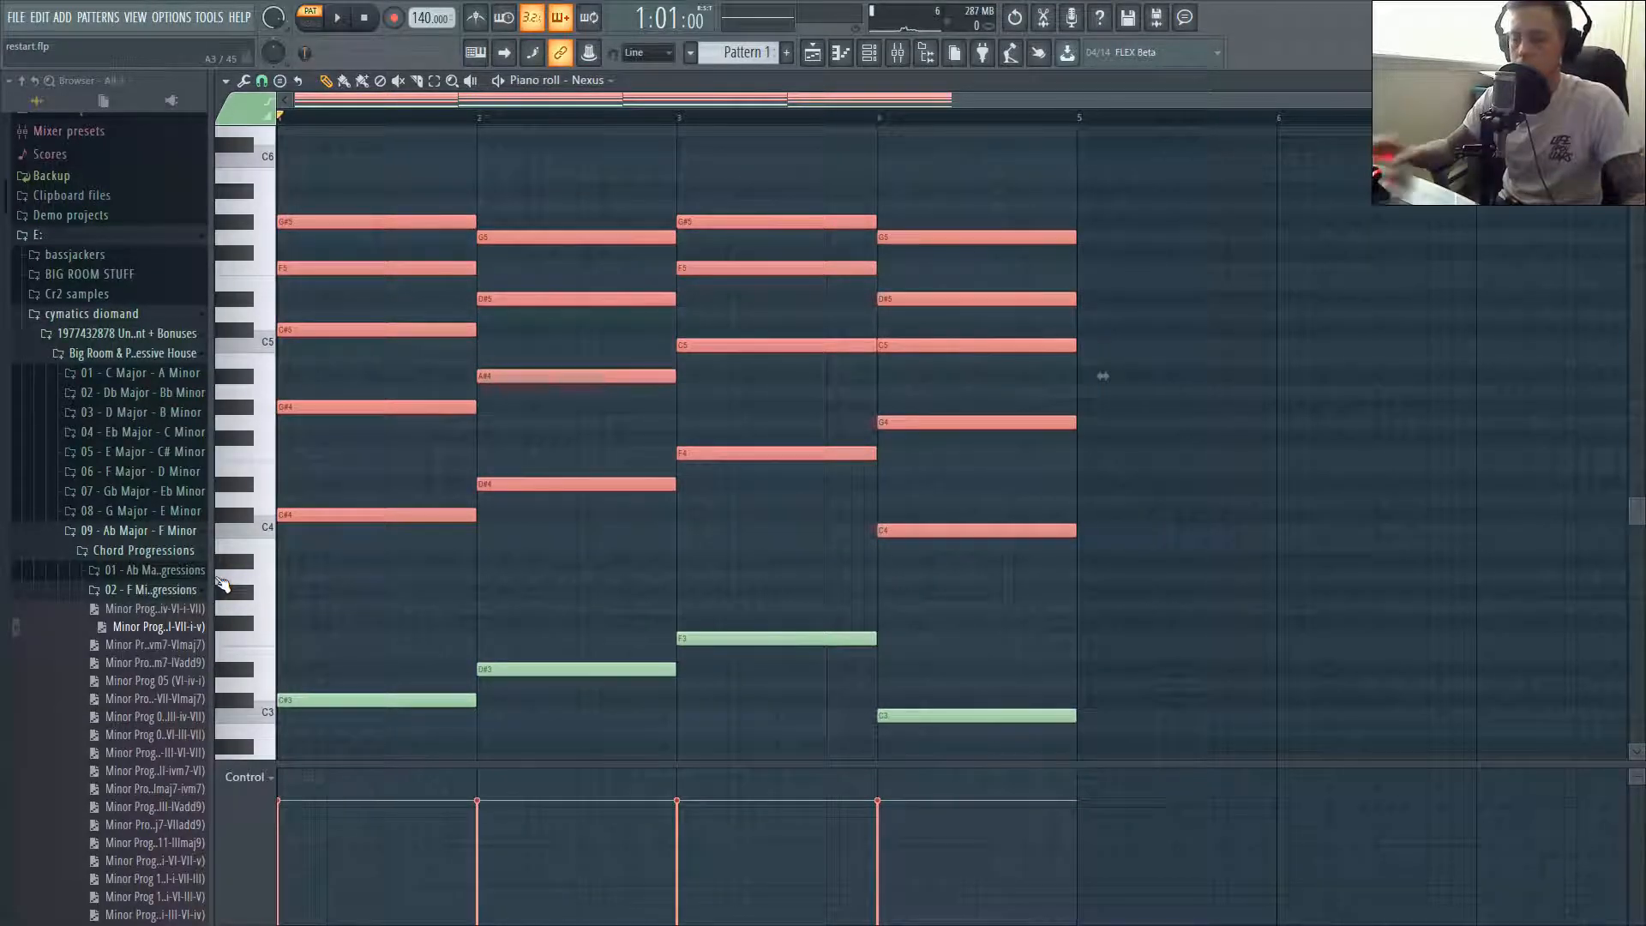
pyautogui.press('Delete')
pyautogui.press('space')
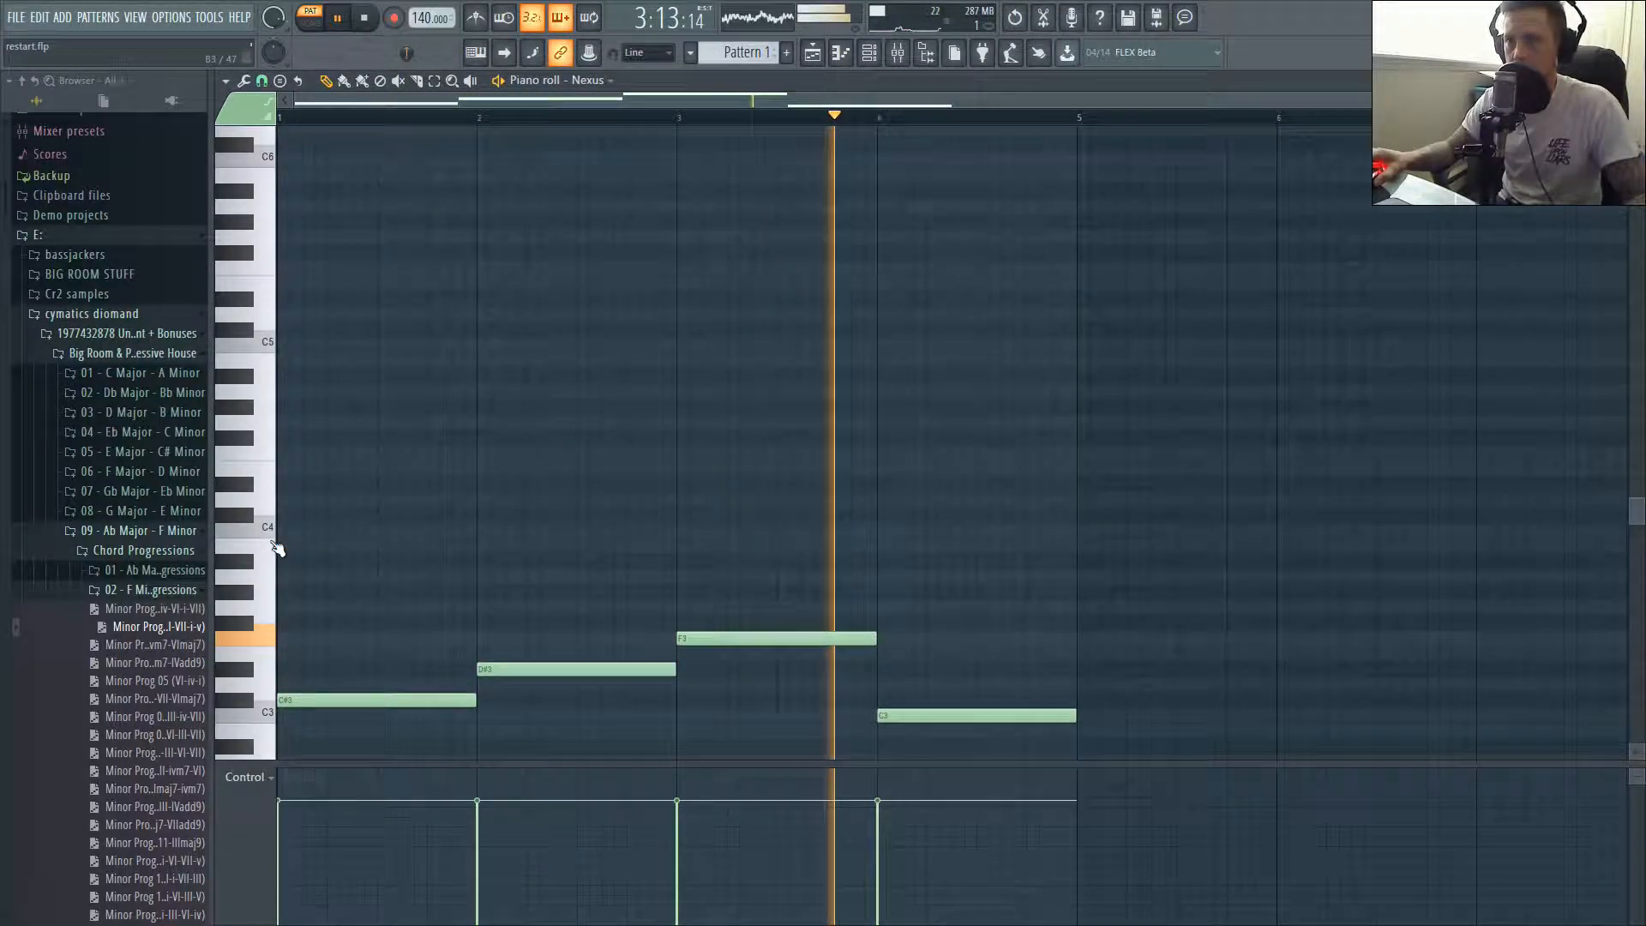
pyautogui.scroll(-2, 271, 542)
pyautogui.press('space')
pyautogui.press('F6')
pyautogui.press('F5')
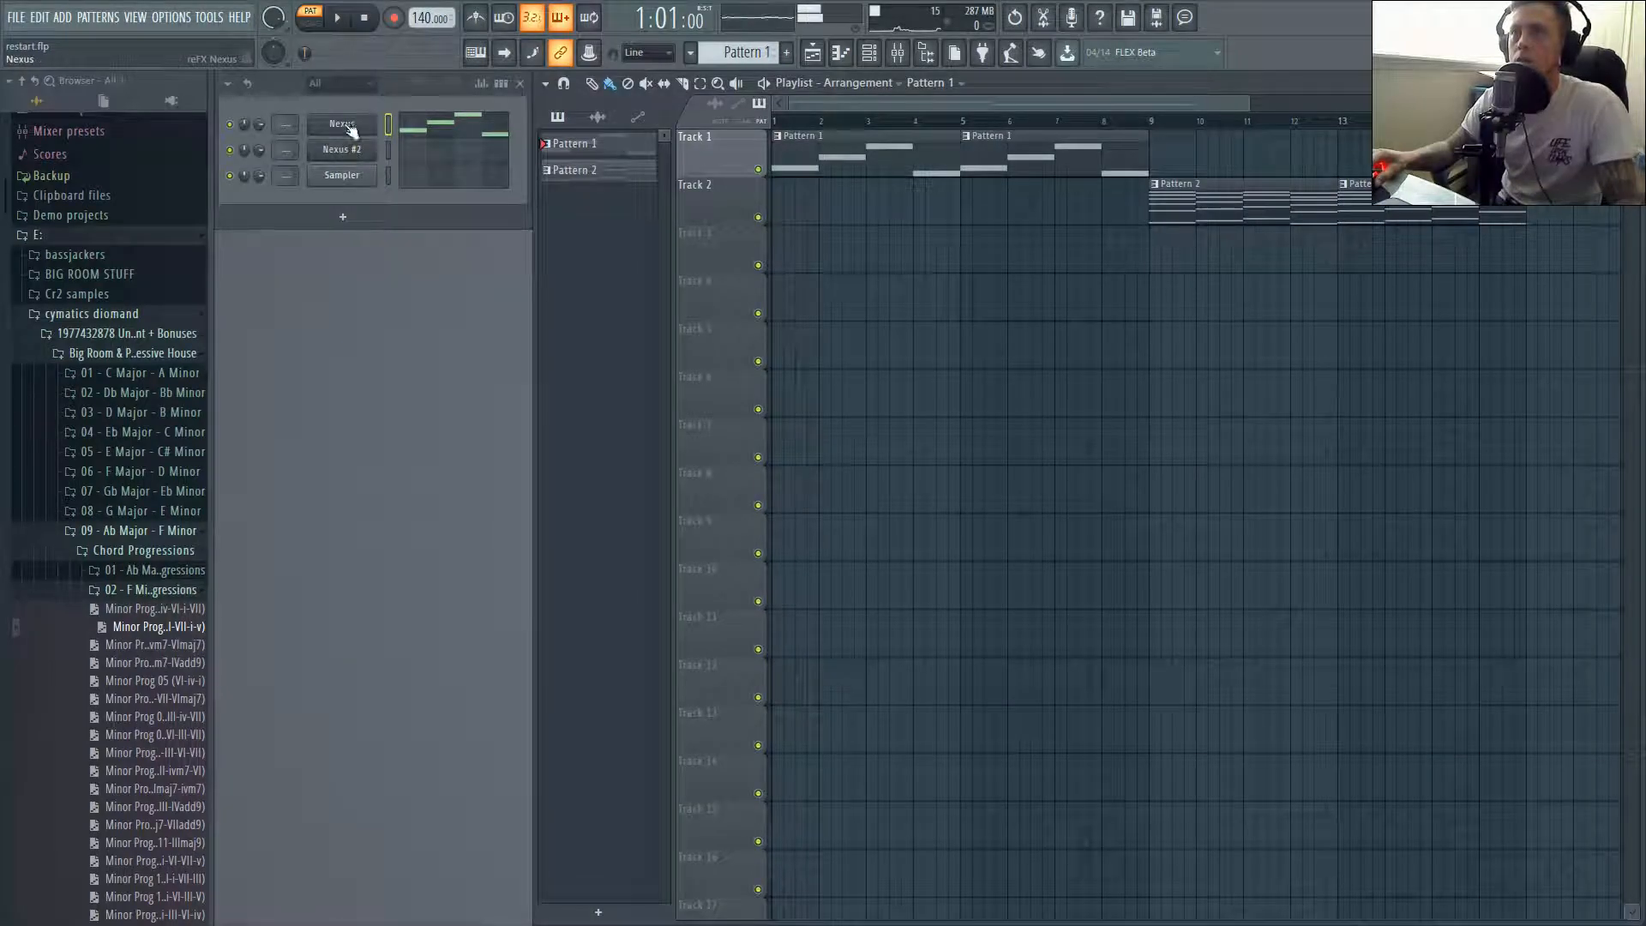
# Audition the presets PD Hello and PD Regrets from the XP EDM Leads category on the first Nexus channel.
pyautogui.click(362, 129)
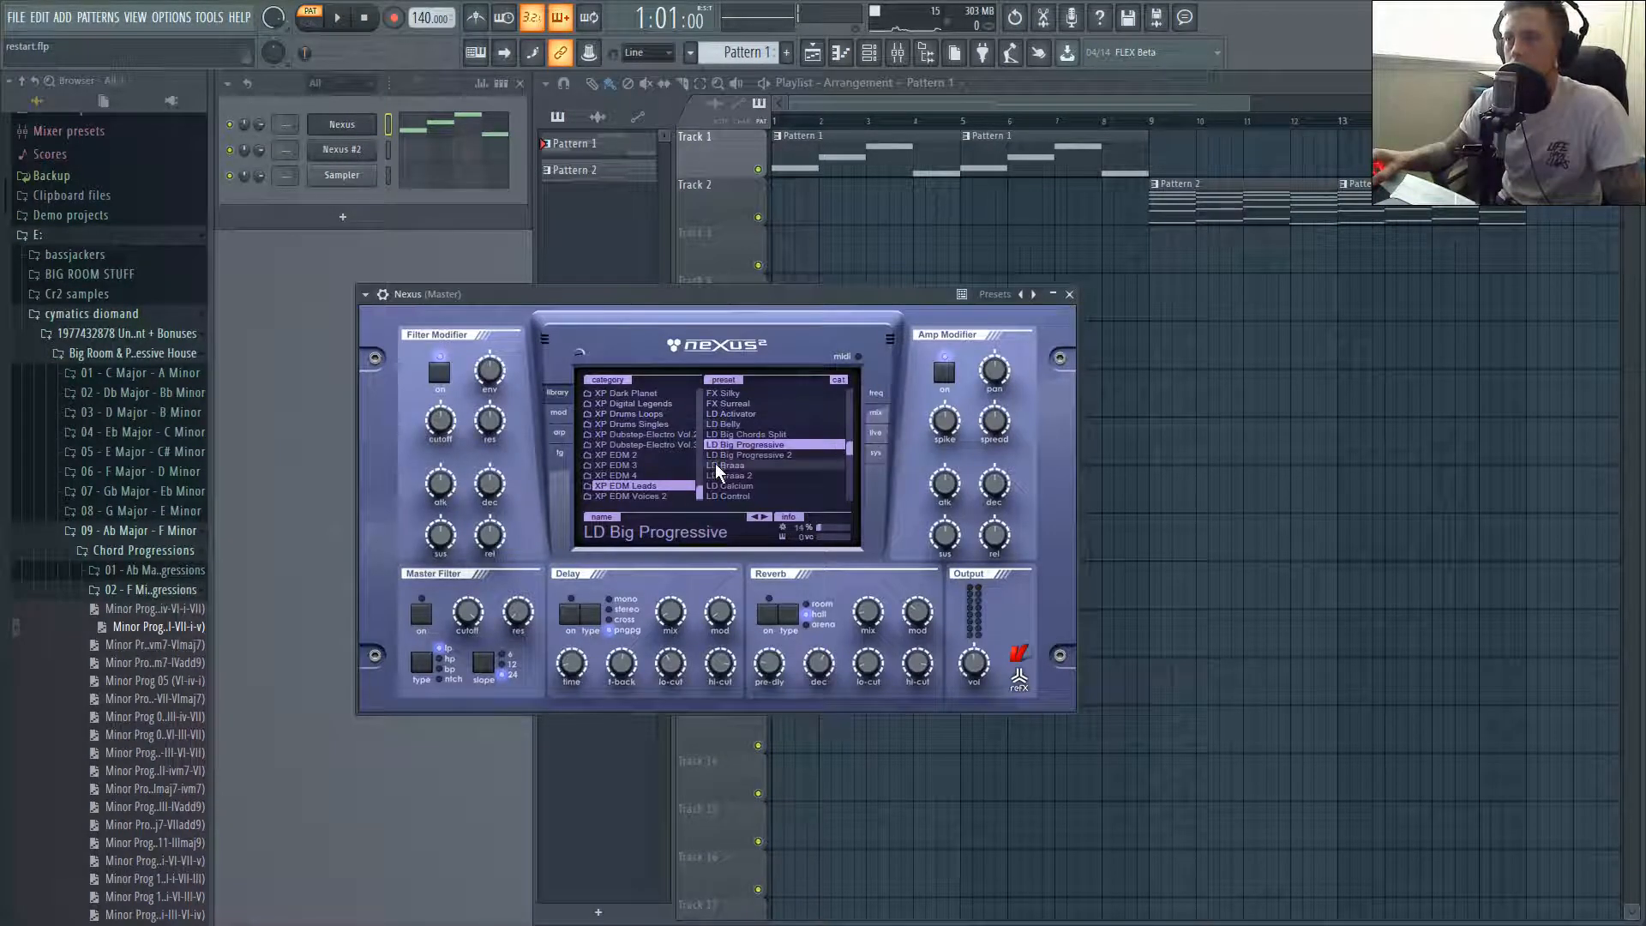
pyautogui.scroll(-10, 735, 480)
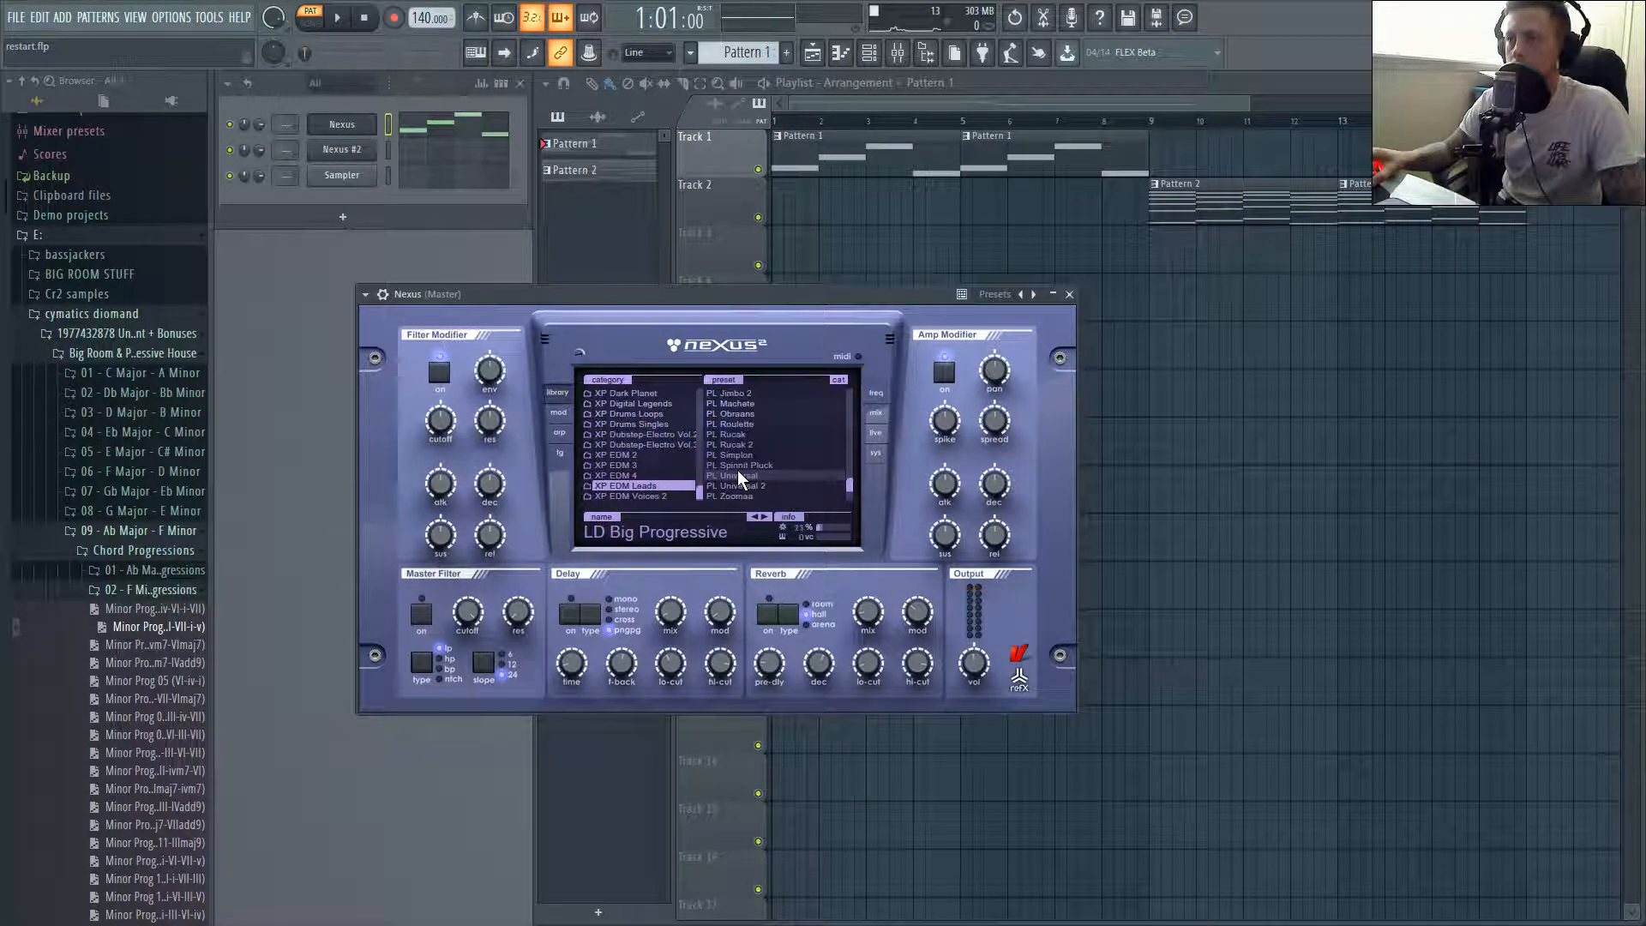
pyautogui.scroll(5, 771, 459)
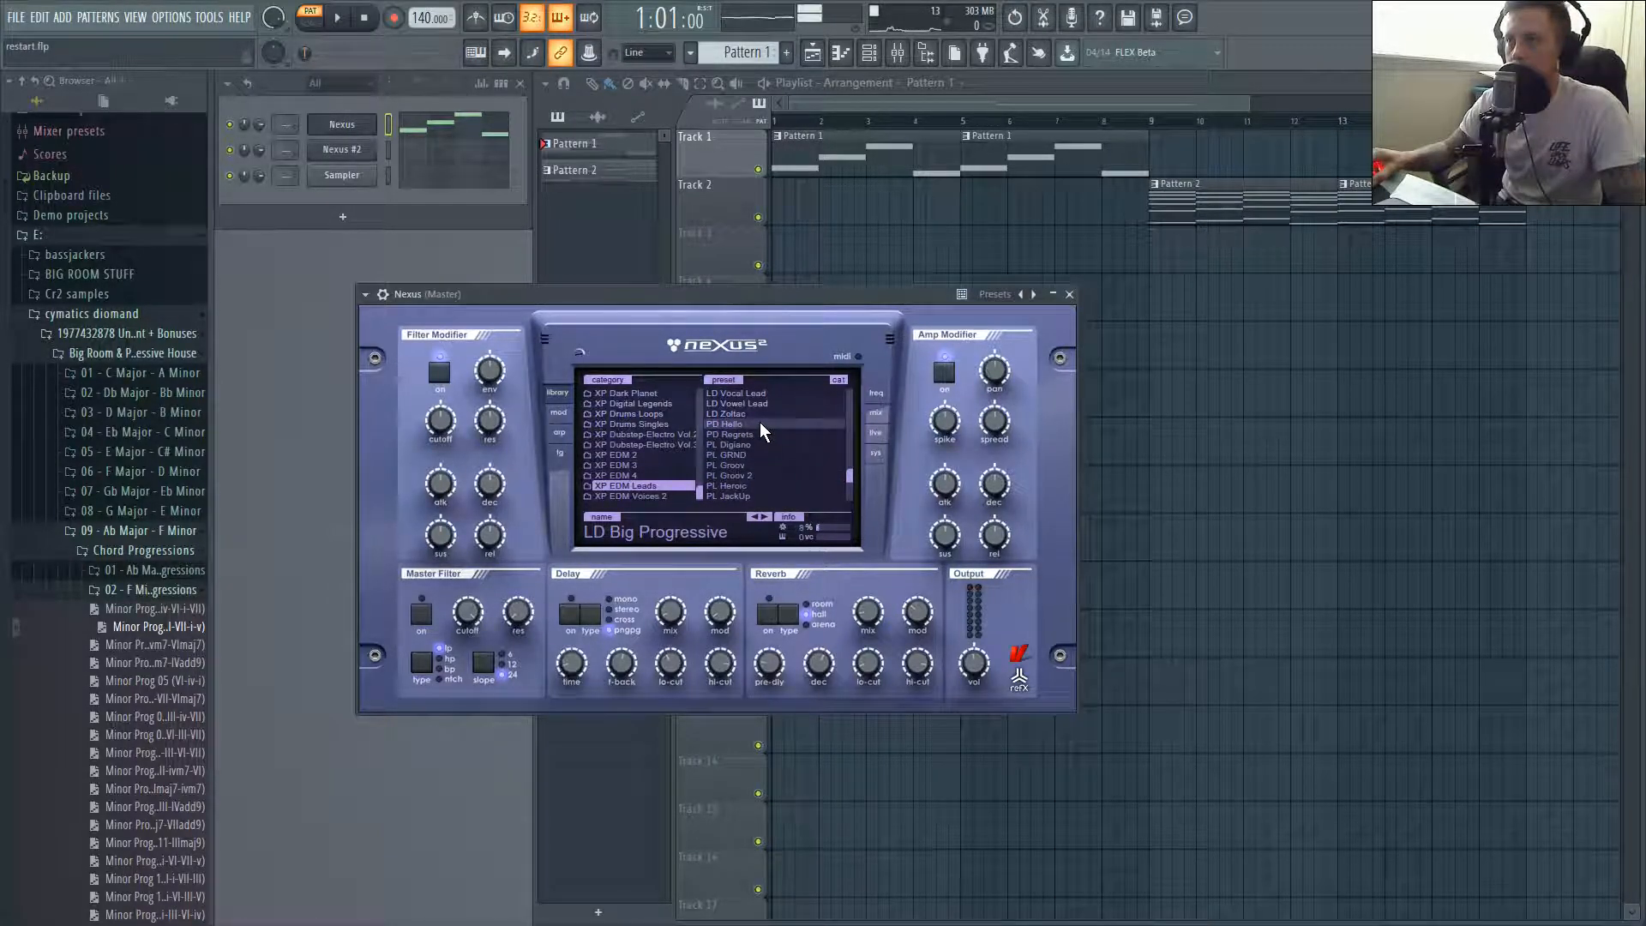
pyautogui.click(758, 423)
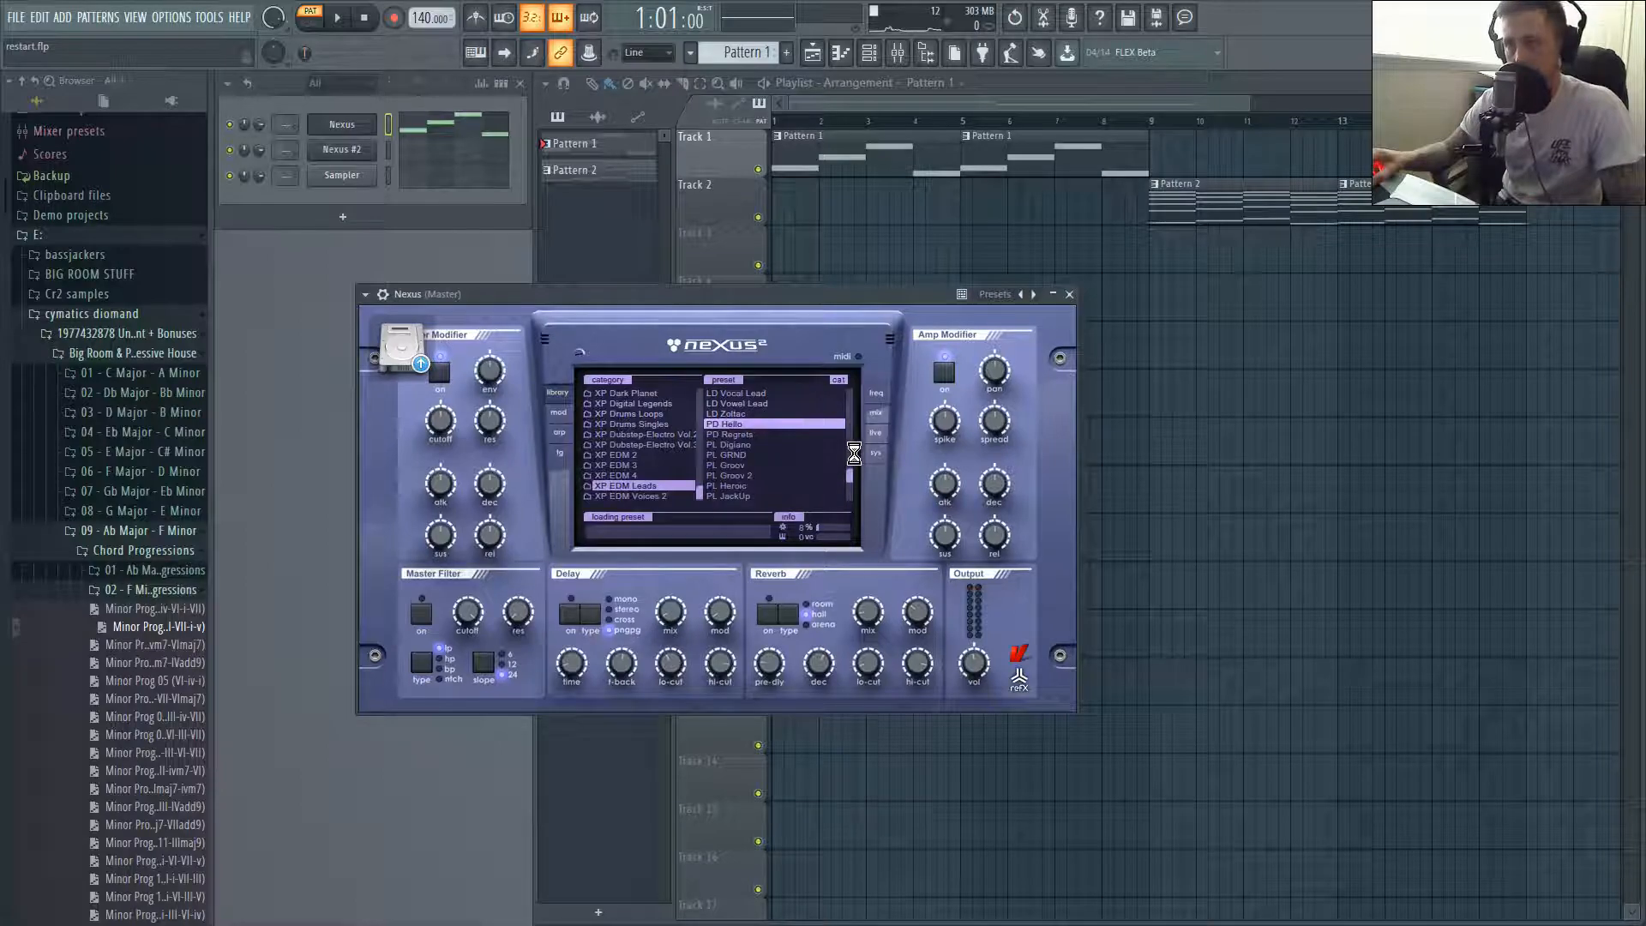
pyautogui.press('space')
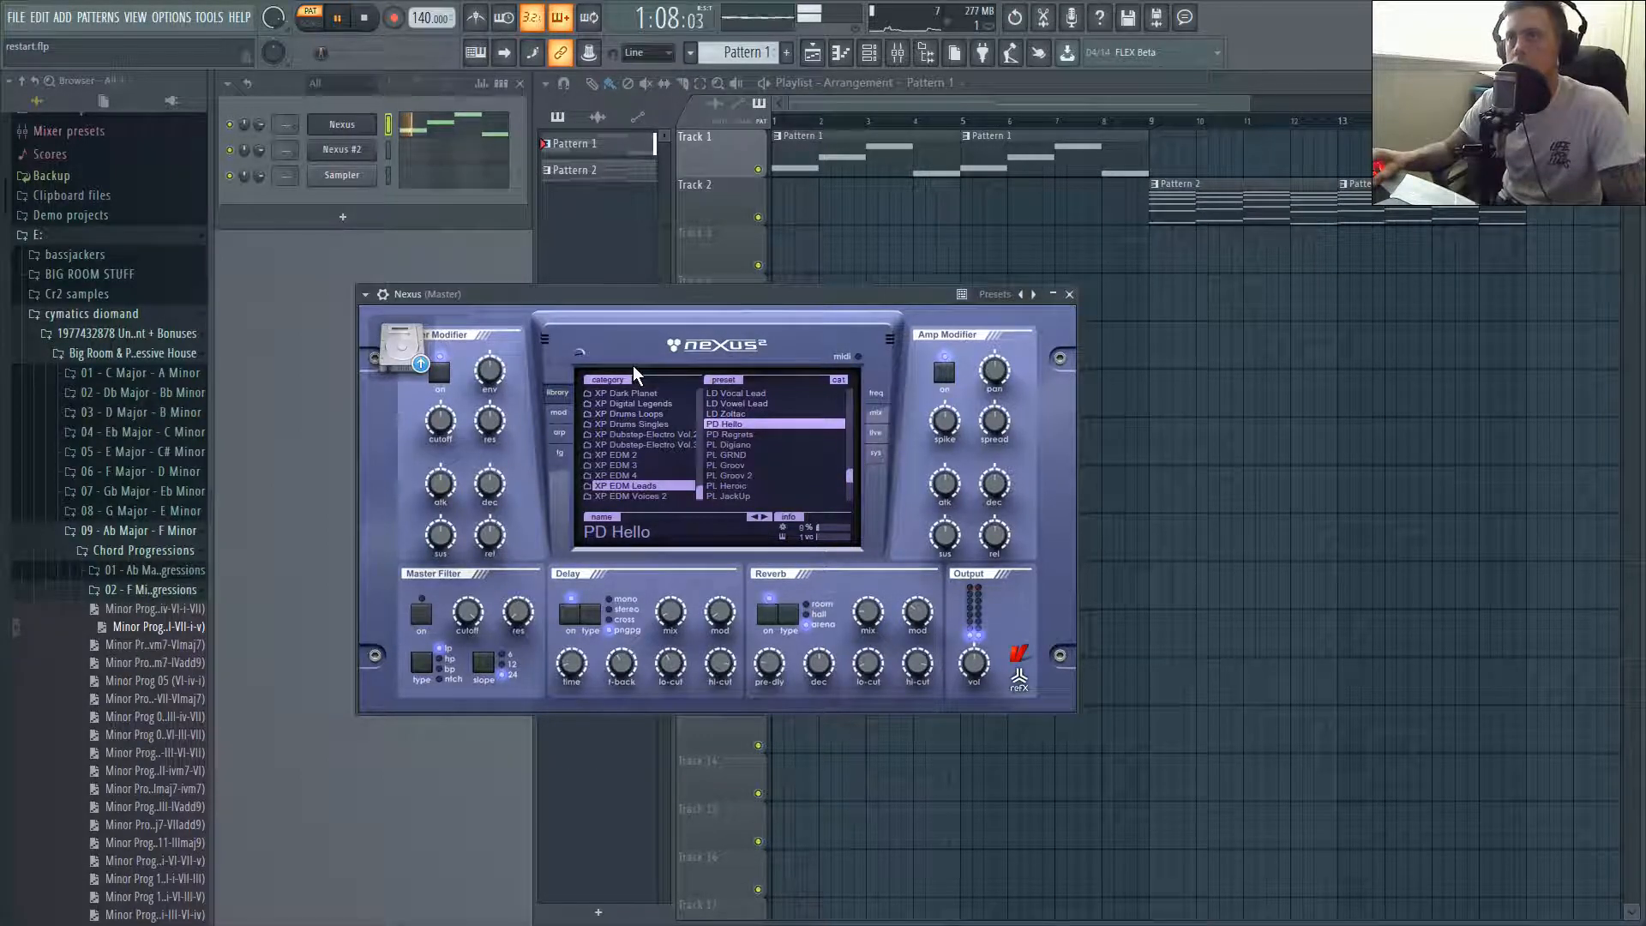
pyautogui.scroll(5, 973, 663)
pyautogui.scroll(6, 975, 664)
pyautogui.press('space')
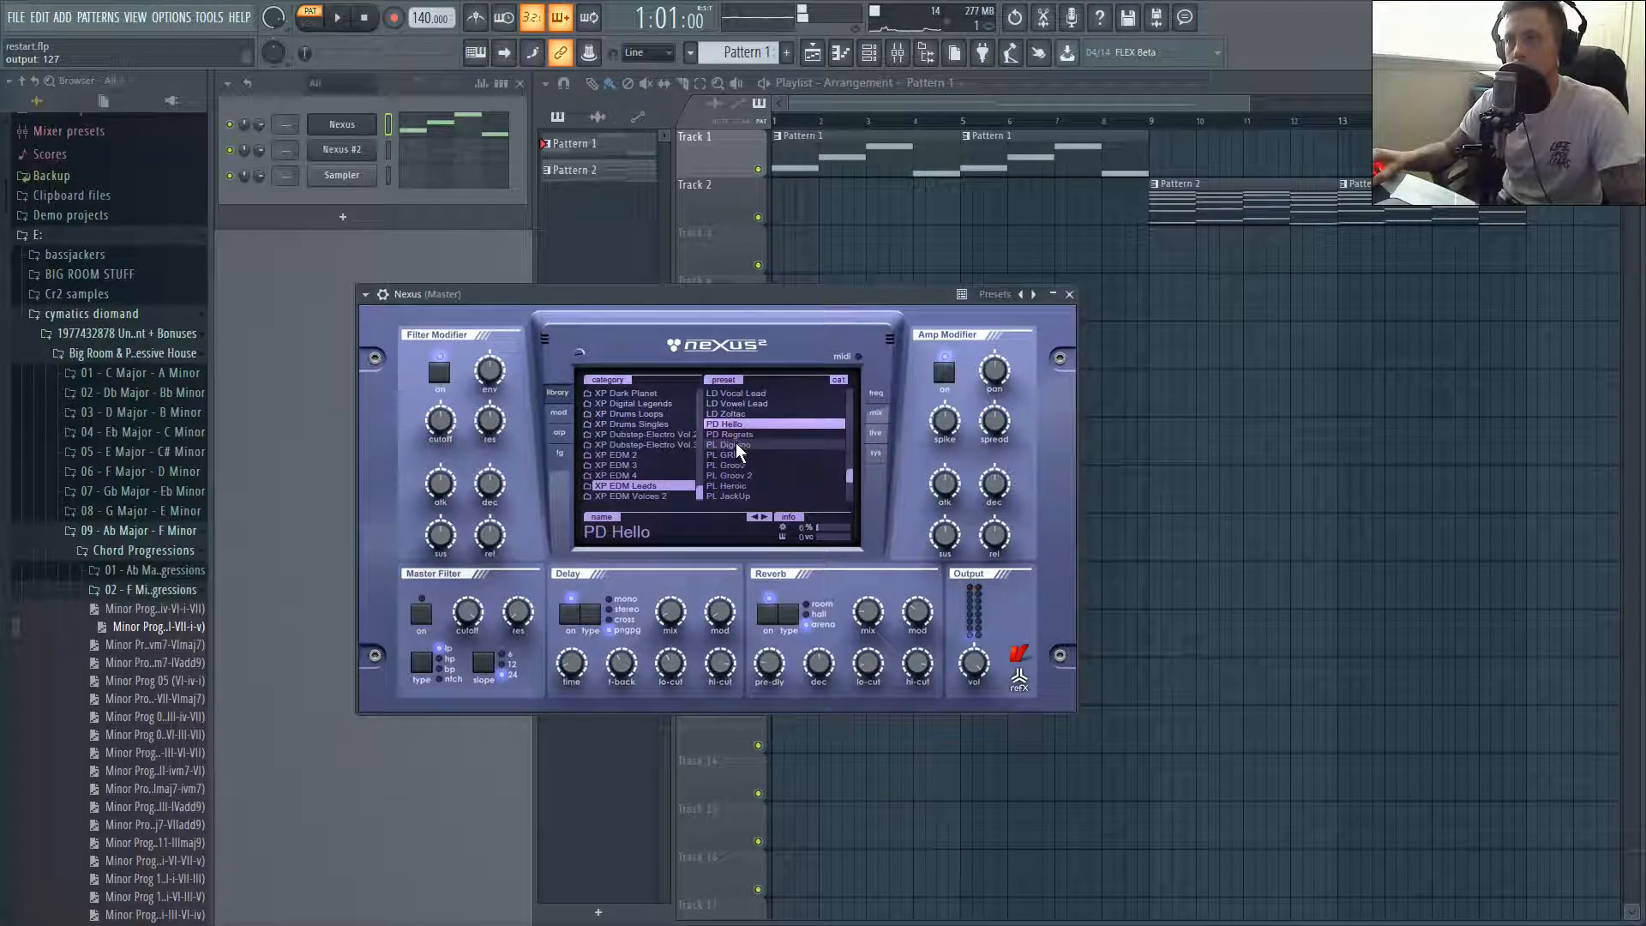
pyautogui.click(737, 434)
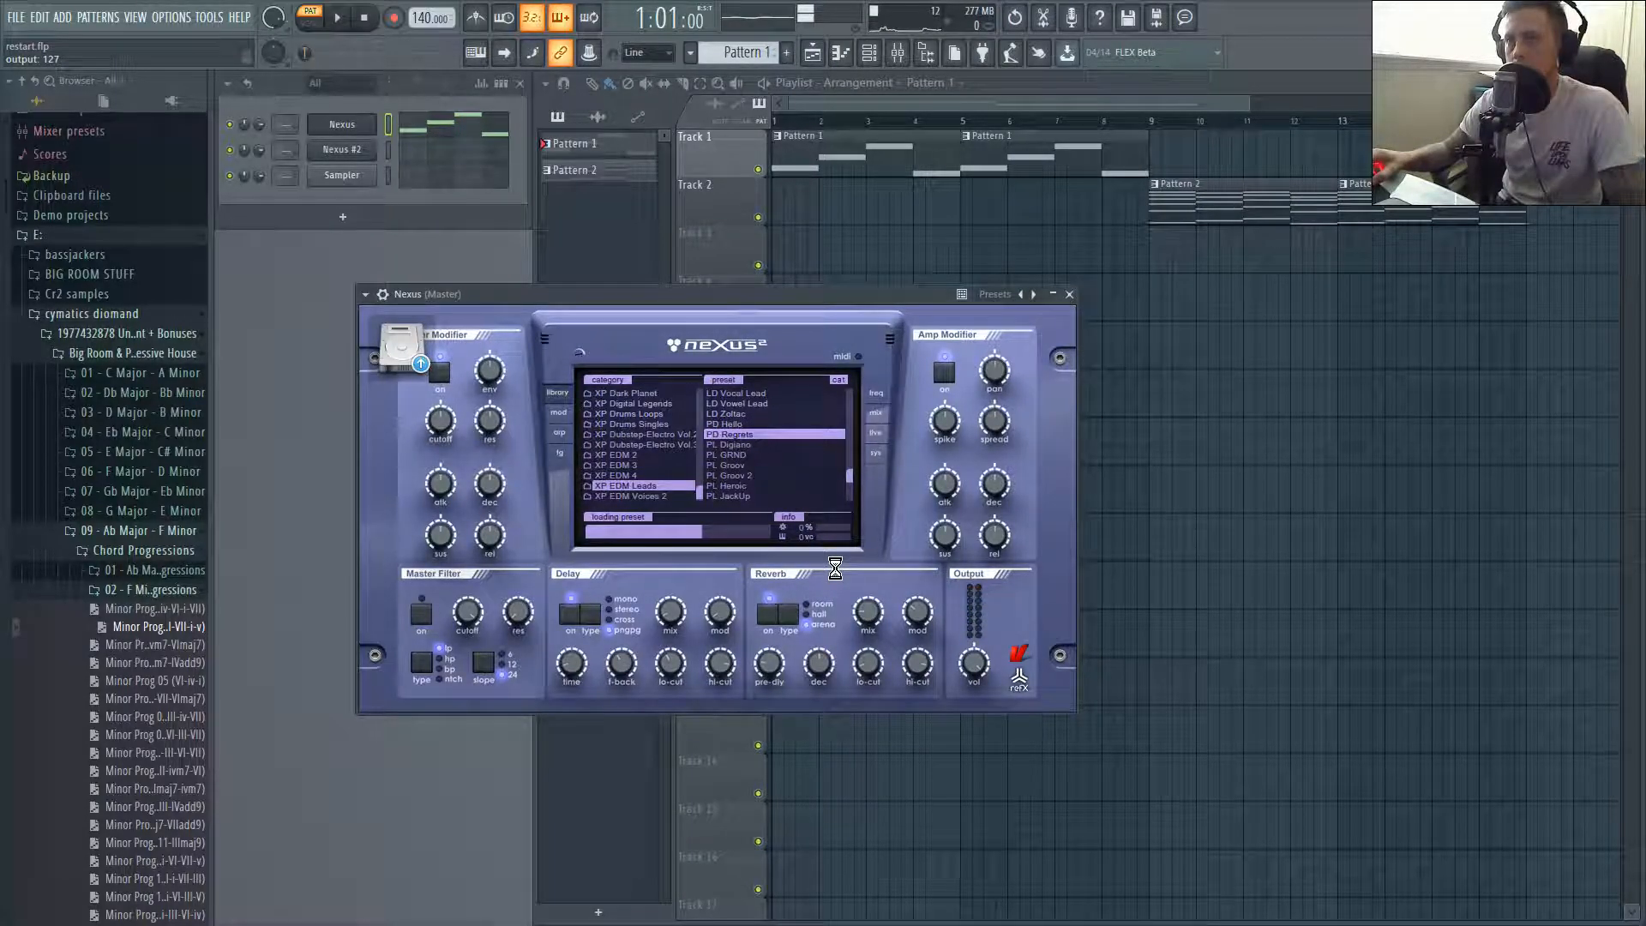
pyautogui.press('space')
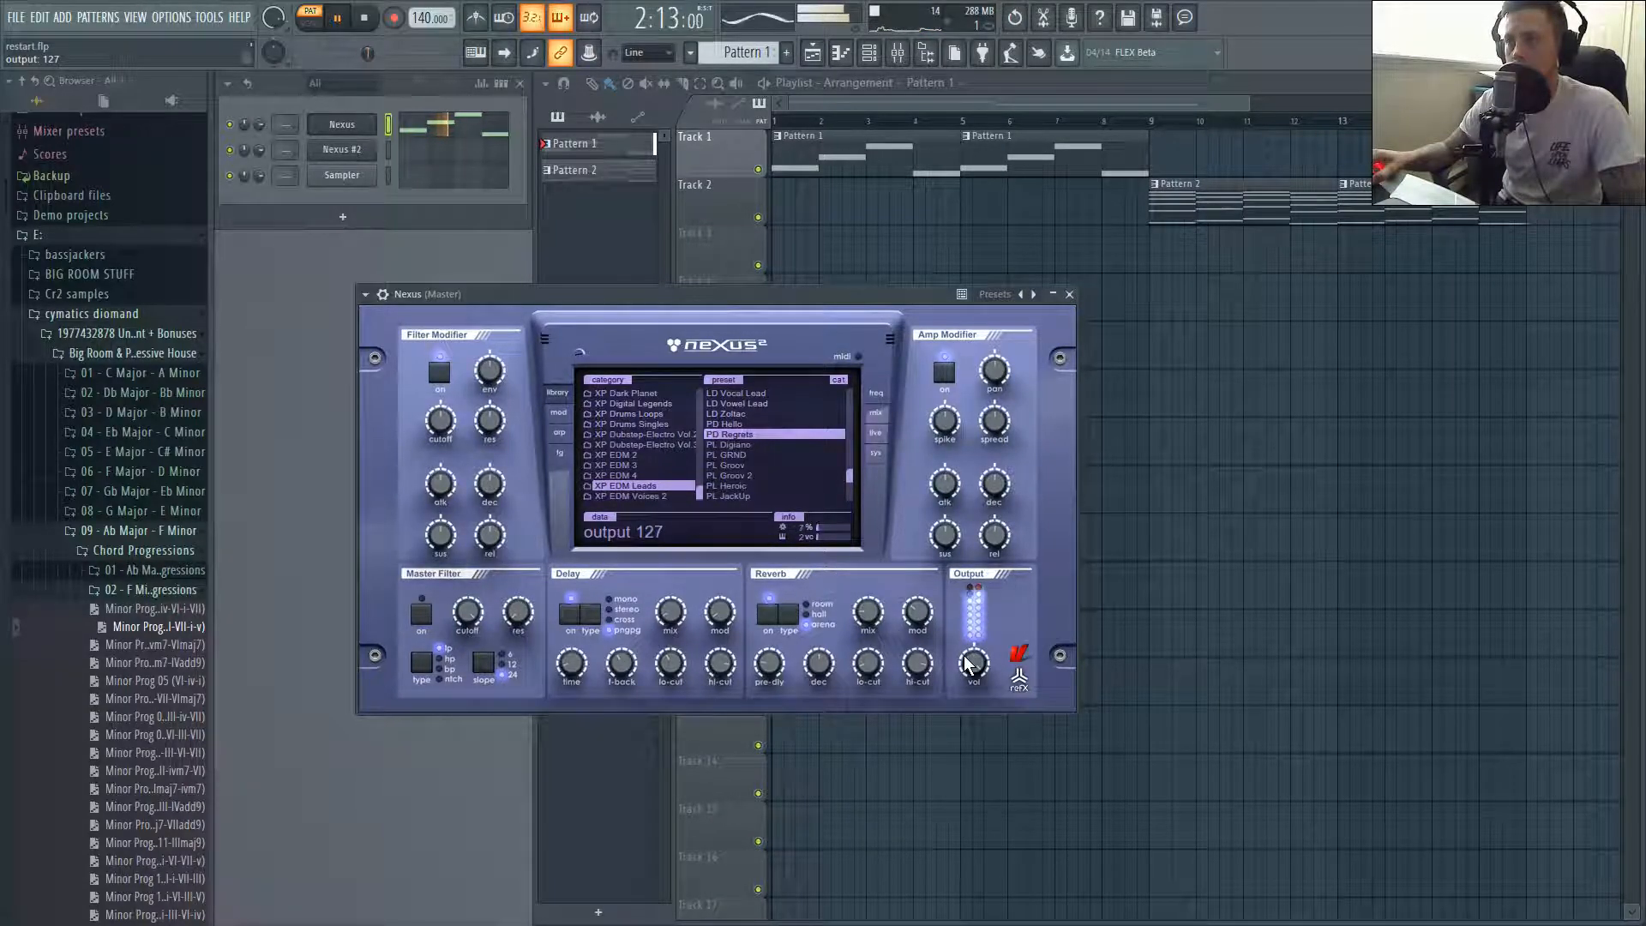
# Load the PD Basspad preset from the XP Hardstyle 2 category into the first Nexus channel.
pyautogui.scroll(-4, 650, 439)
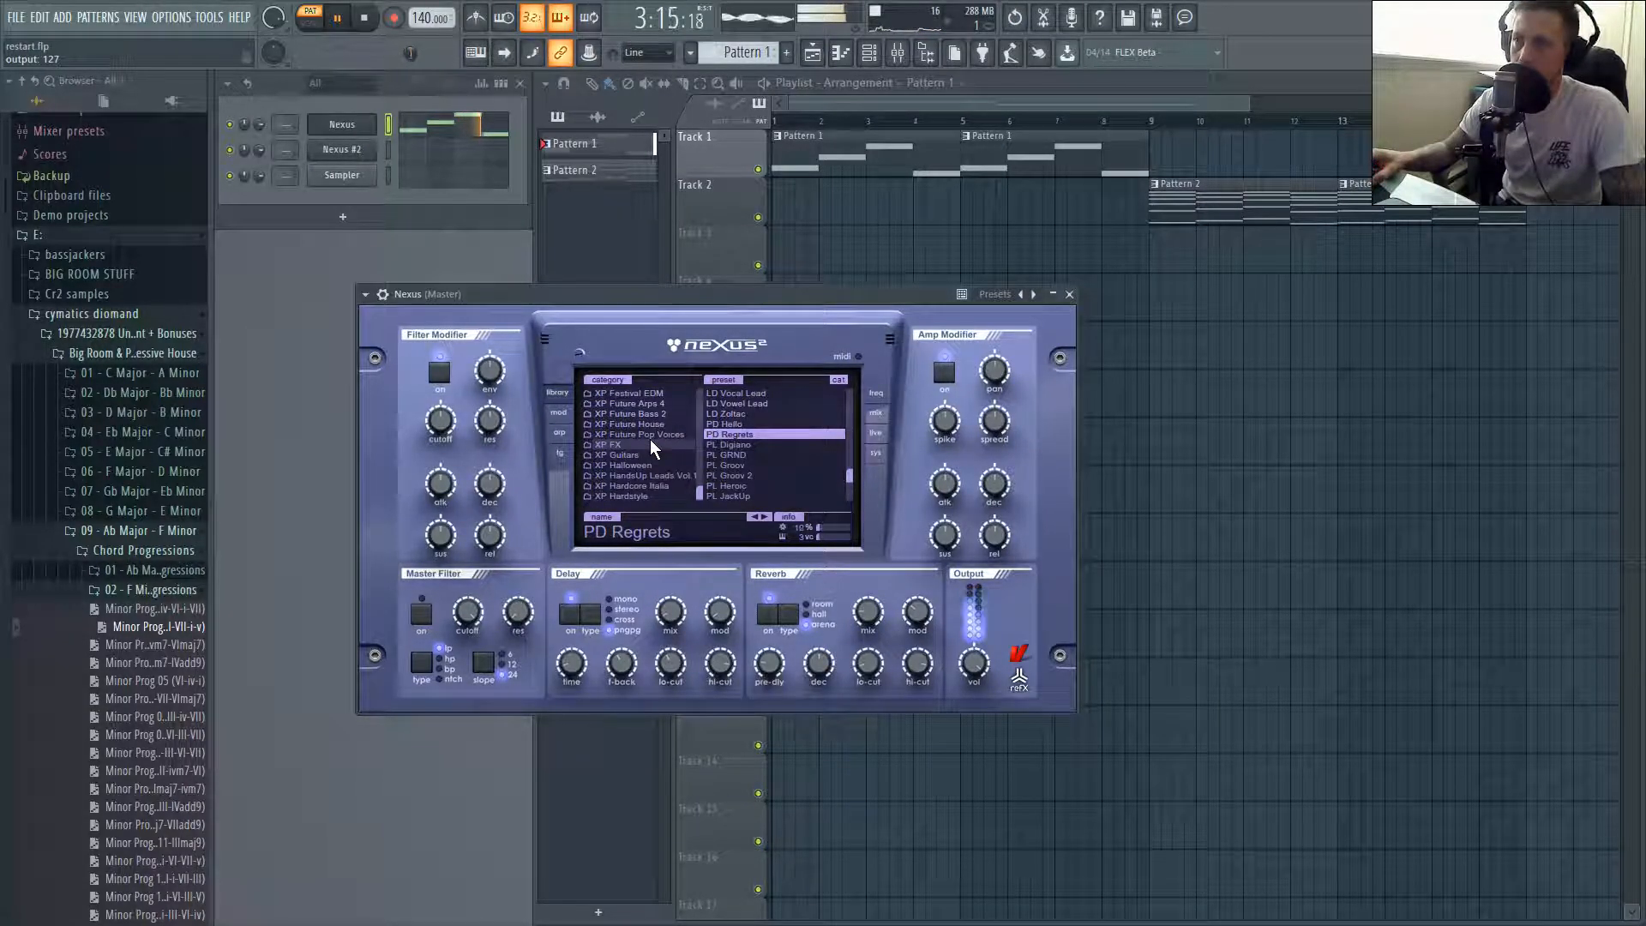
pyautogui.scroll(-2, 660, 454)
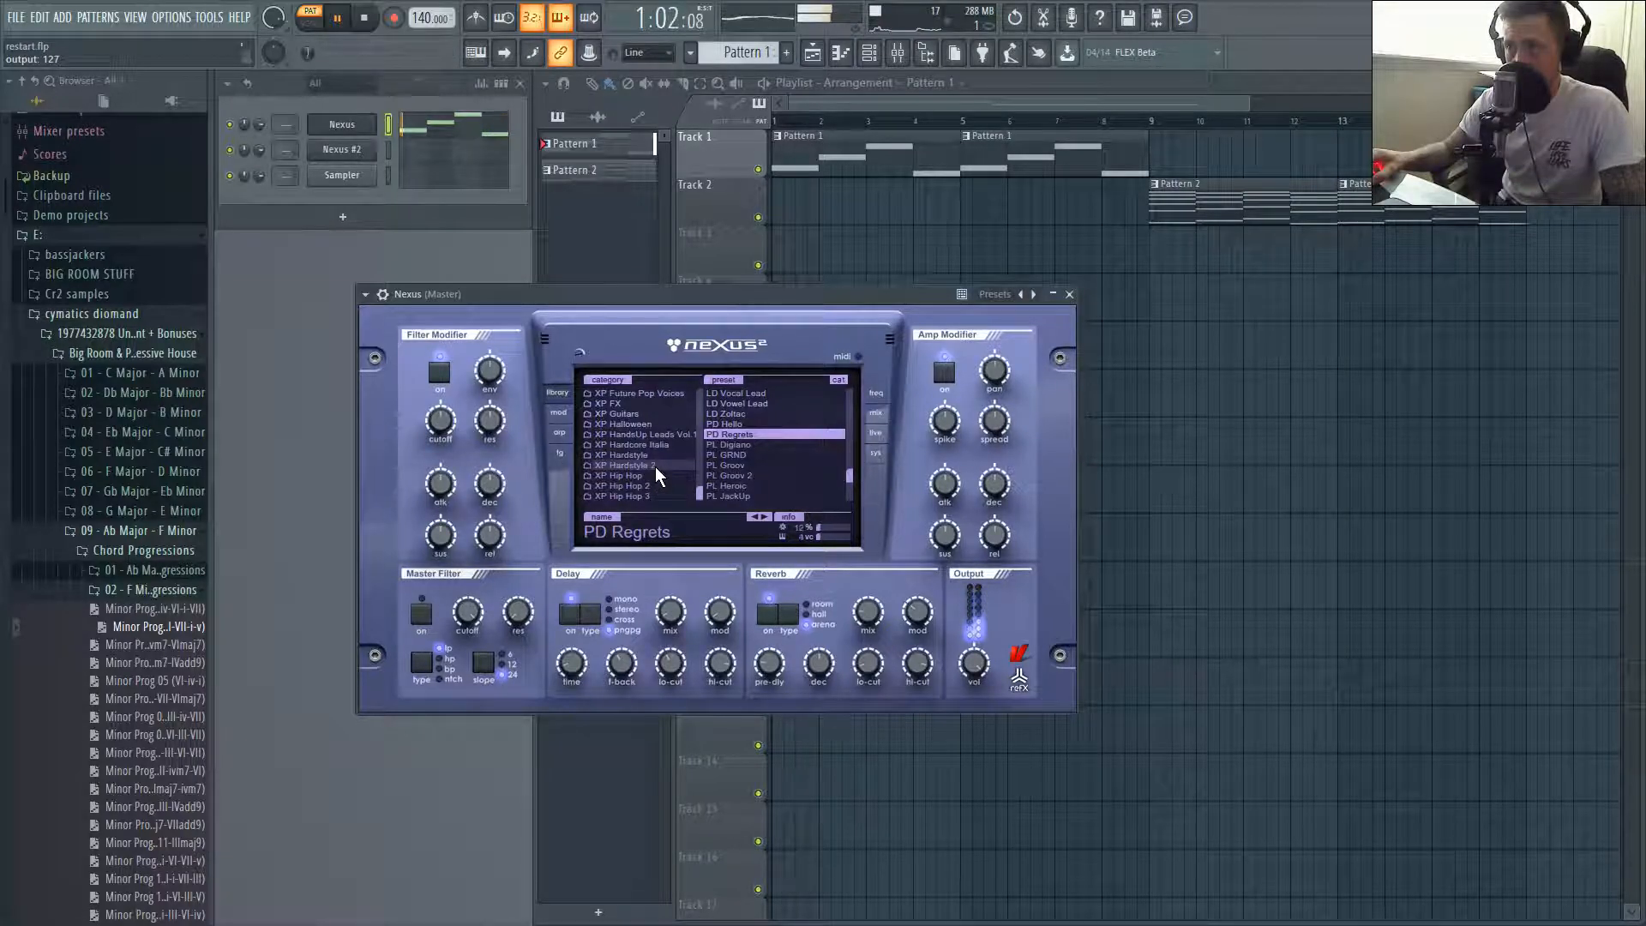
pyautogui.click(655, 466)
pyautogui.scroll(-5, 801, 451)
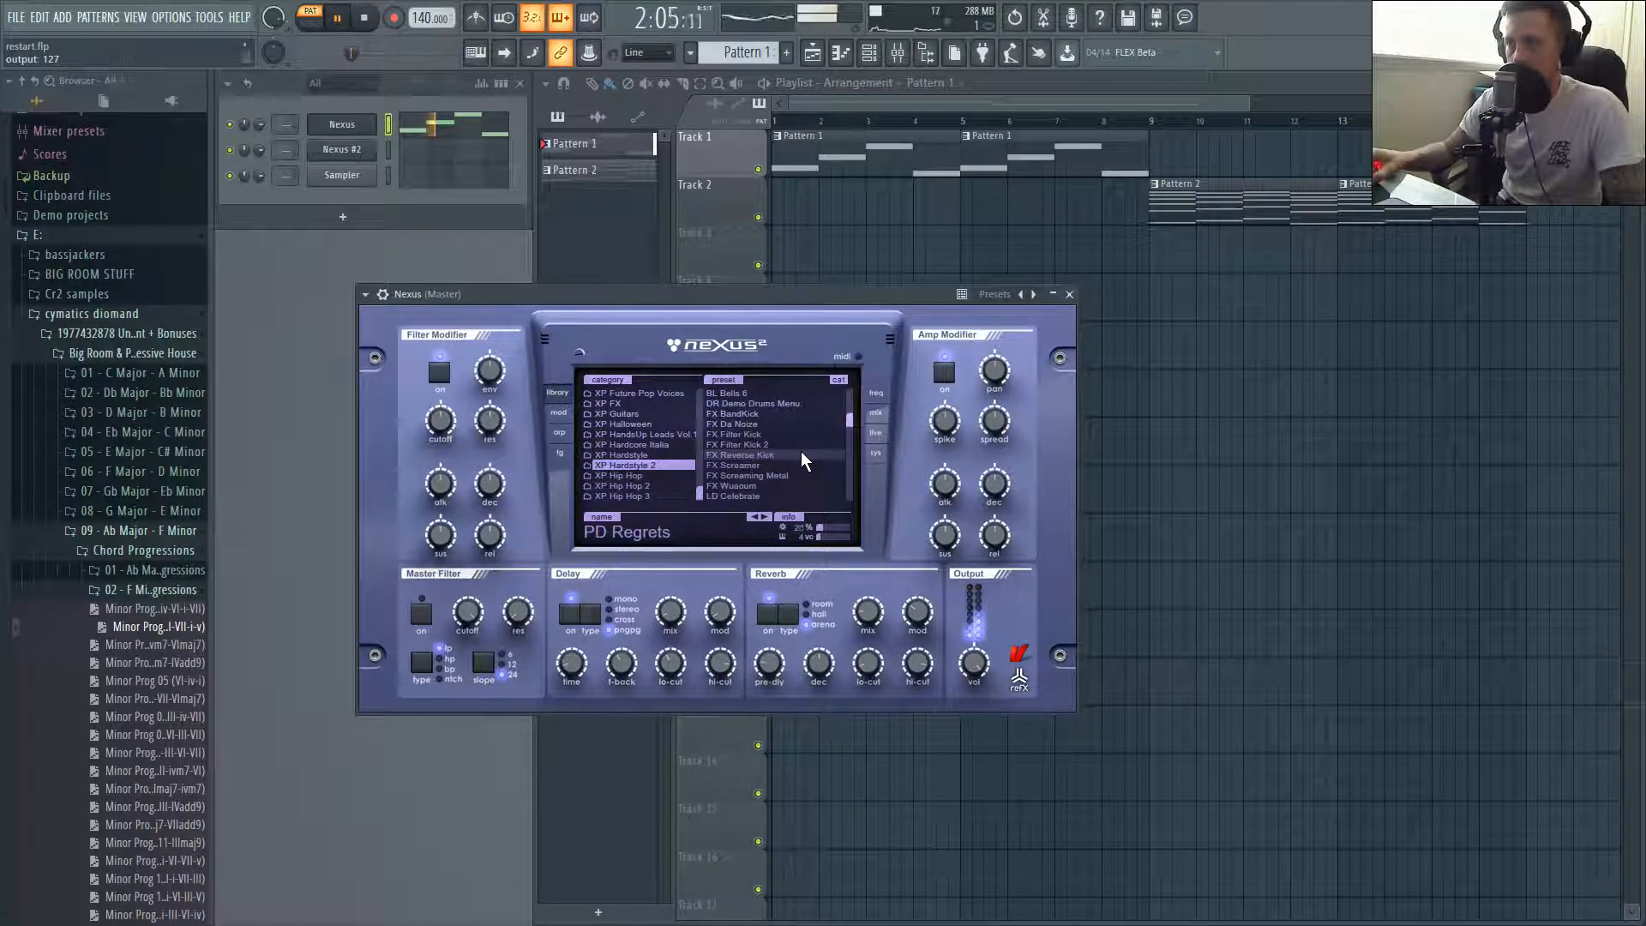
pyautogui.scroll(-5, 758, 477)
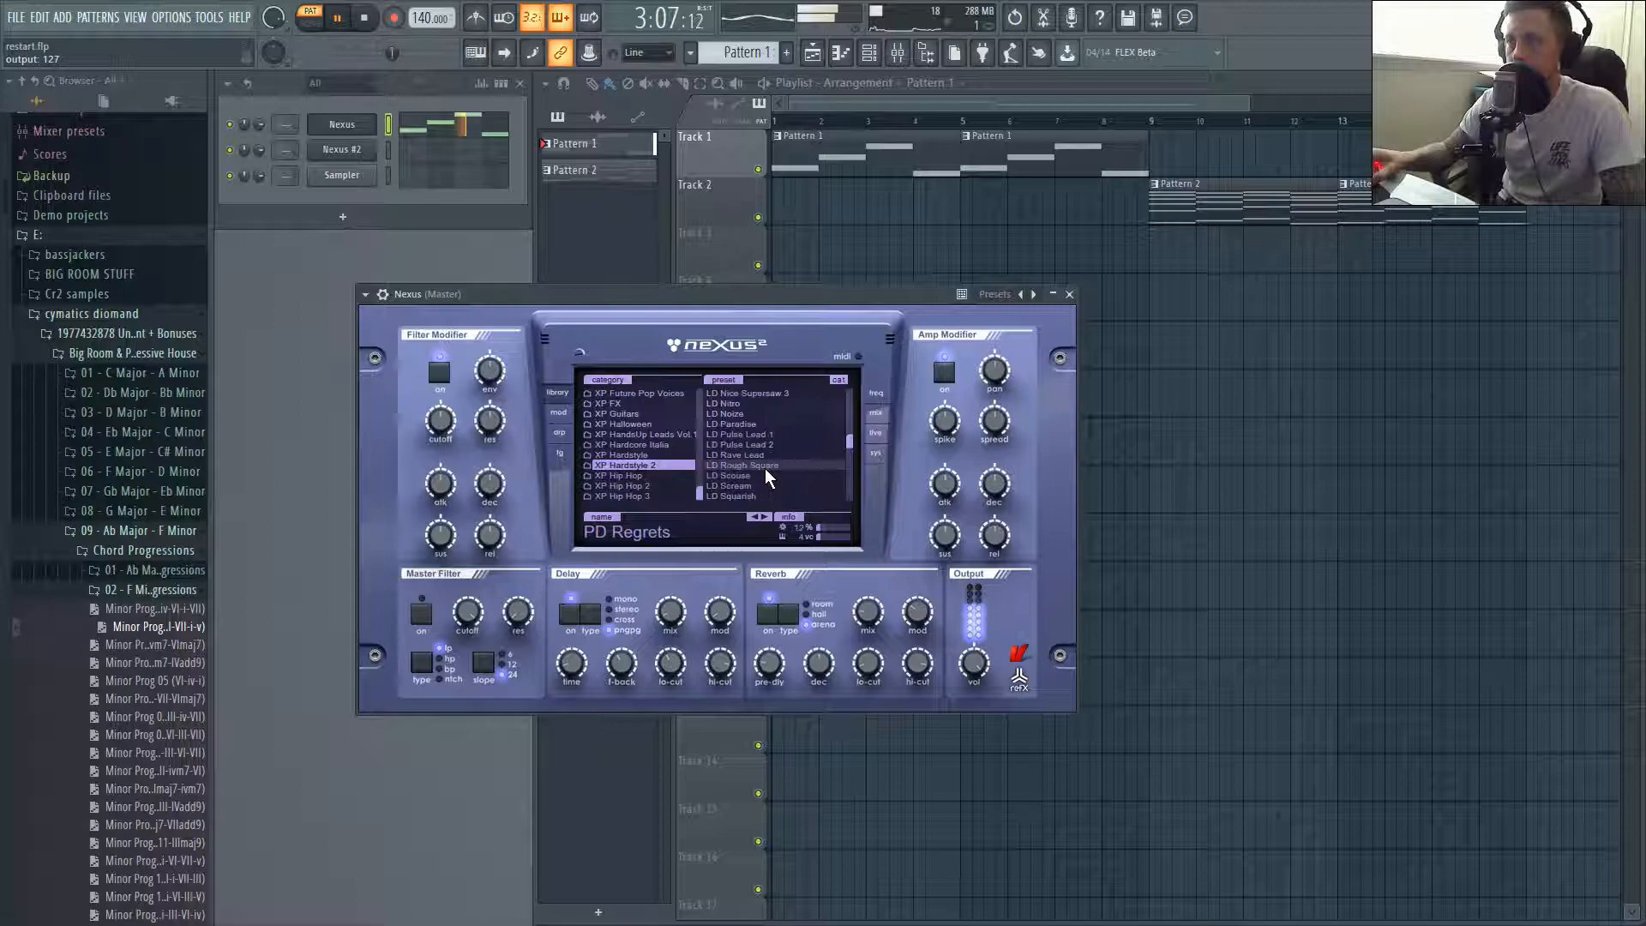
pyautogui.scroll(-5, 764, 469)
pyautogui.press('space')
pyautogui.click(751, 454)
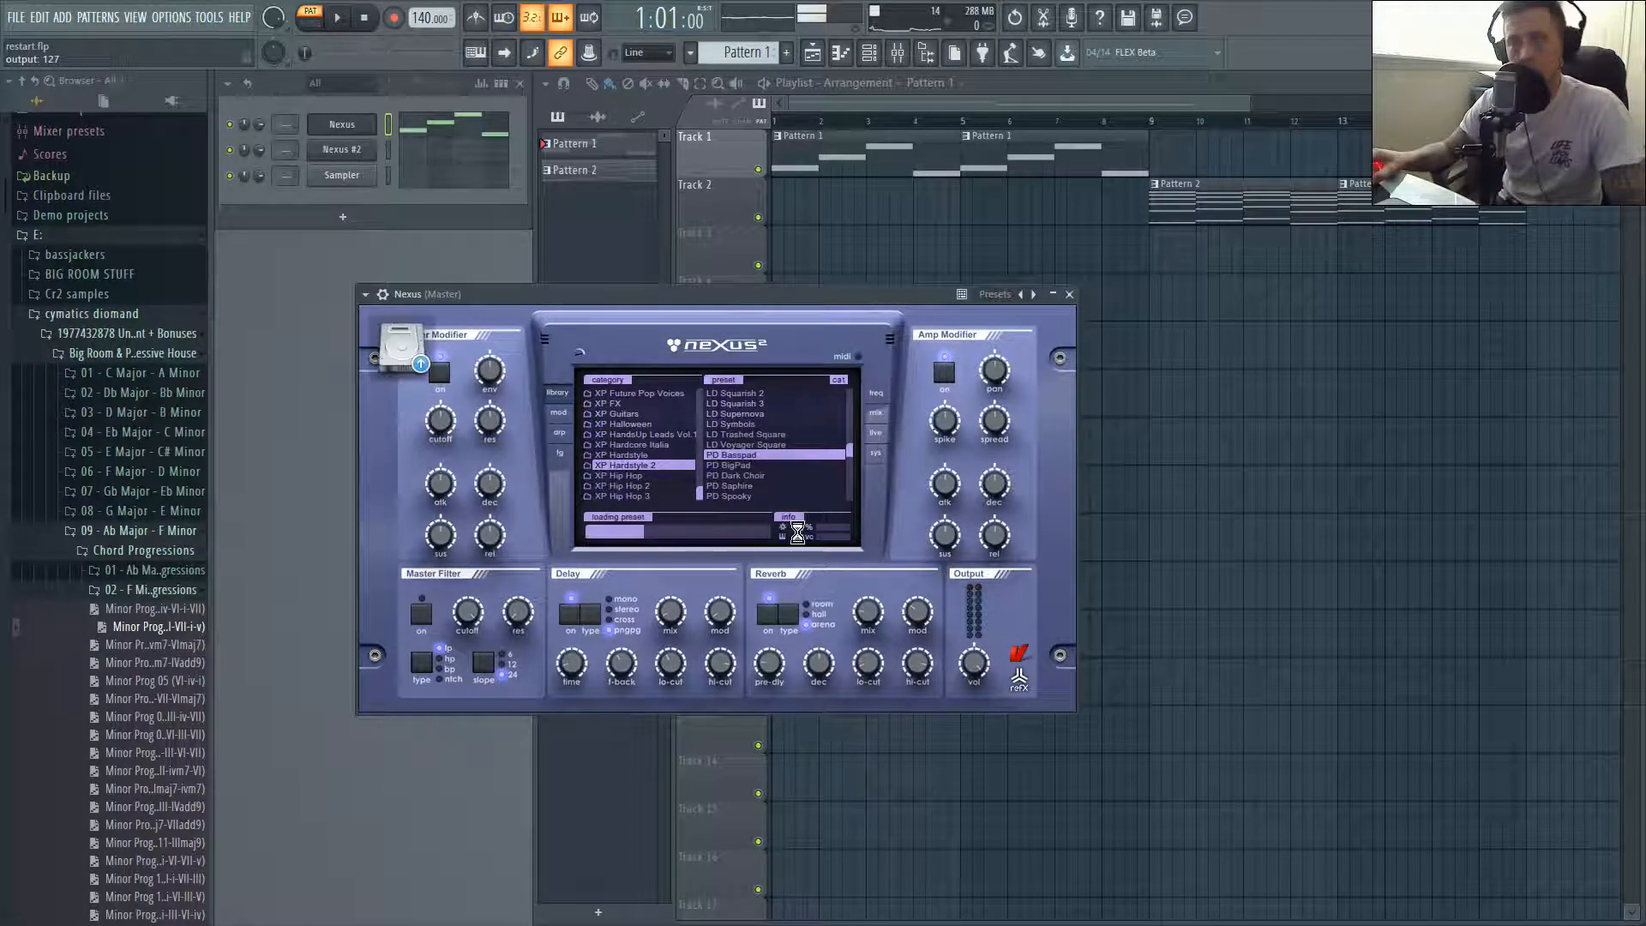
# Play Pattern 1 and transpose all bass notes of the first Nexus channel up one octave in the piano roll.
pyautogui.press('space')
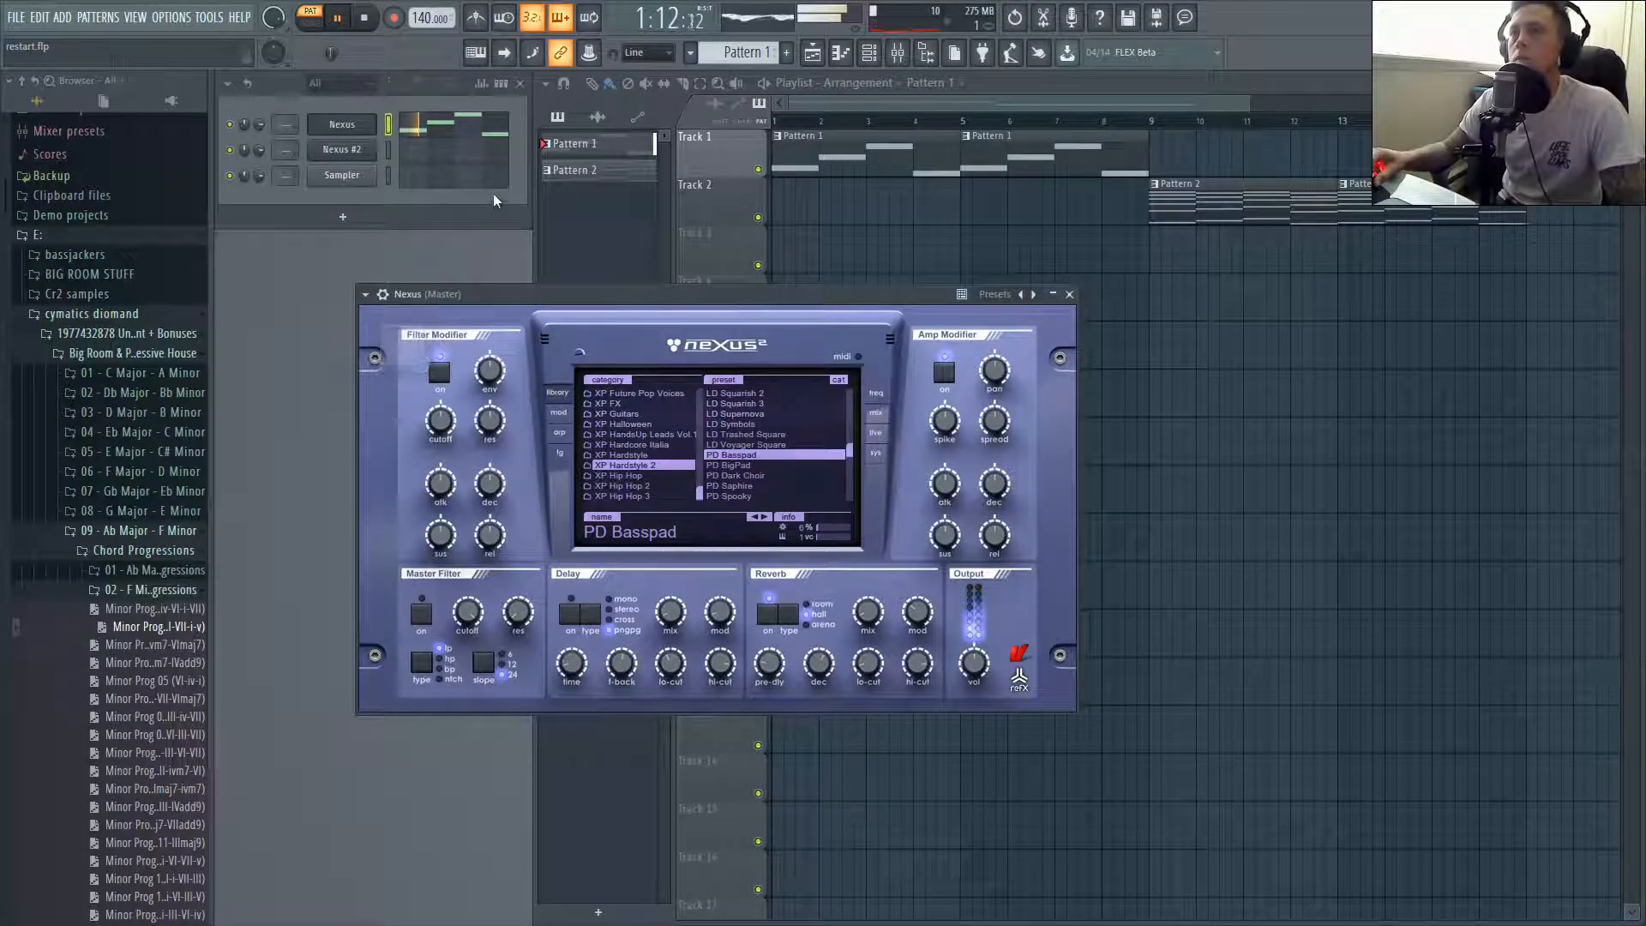
pyautogui.click(457, 129)
pyautogui.moveTo(1129, 415); pyautogui.dragTo(197, 725)
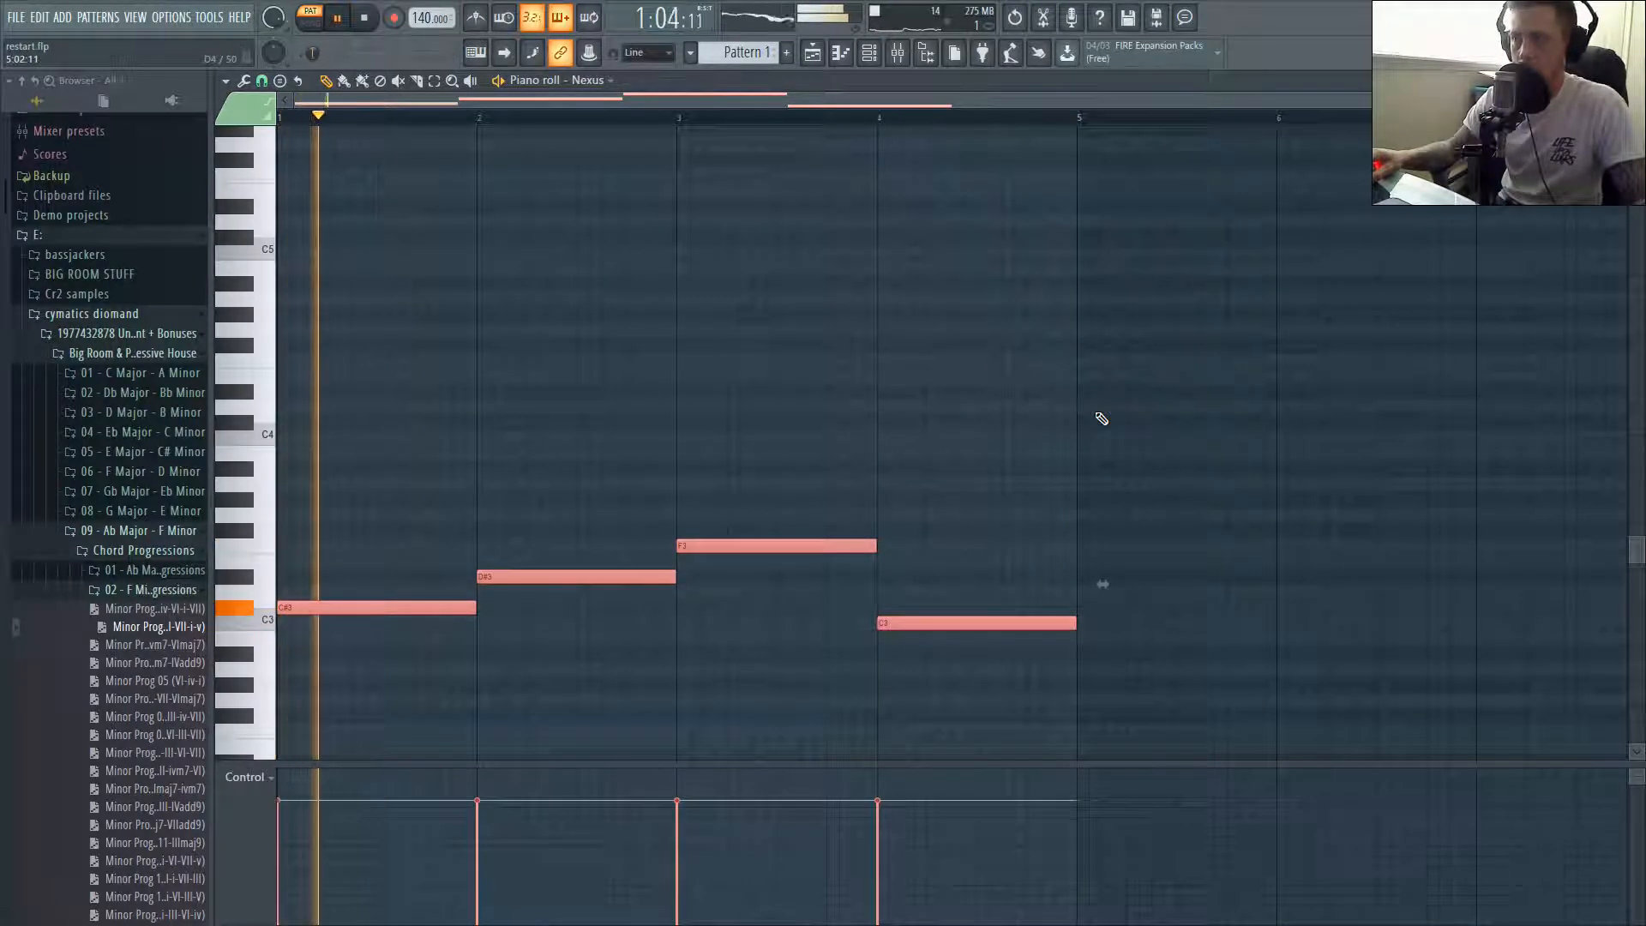
pyautogui.moveTo(1108, 408); pyautogui.dragTo(136, 710)
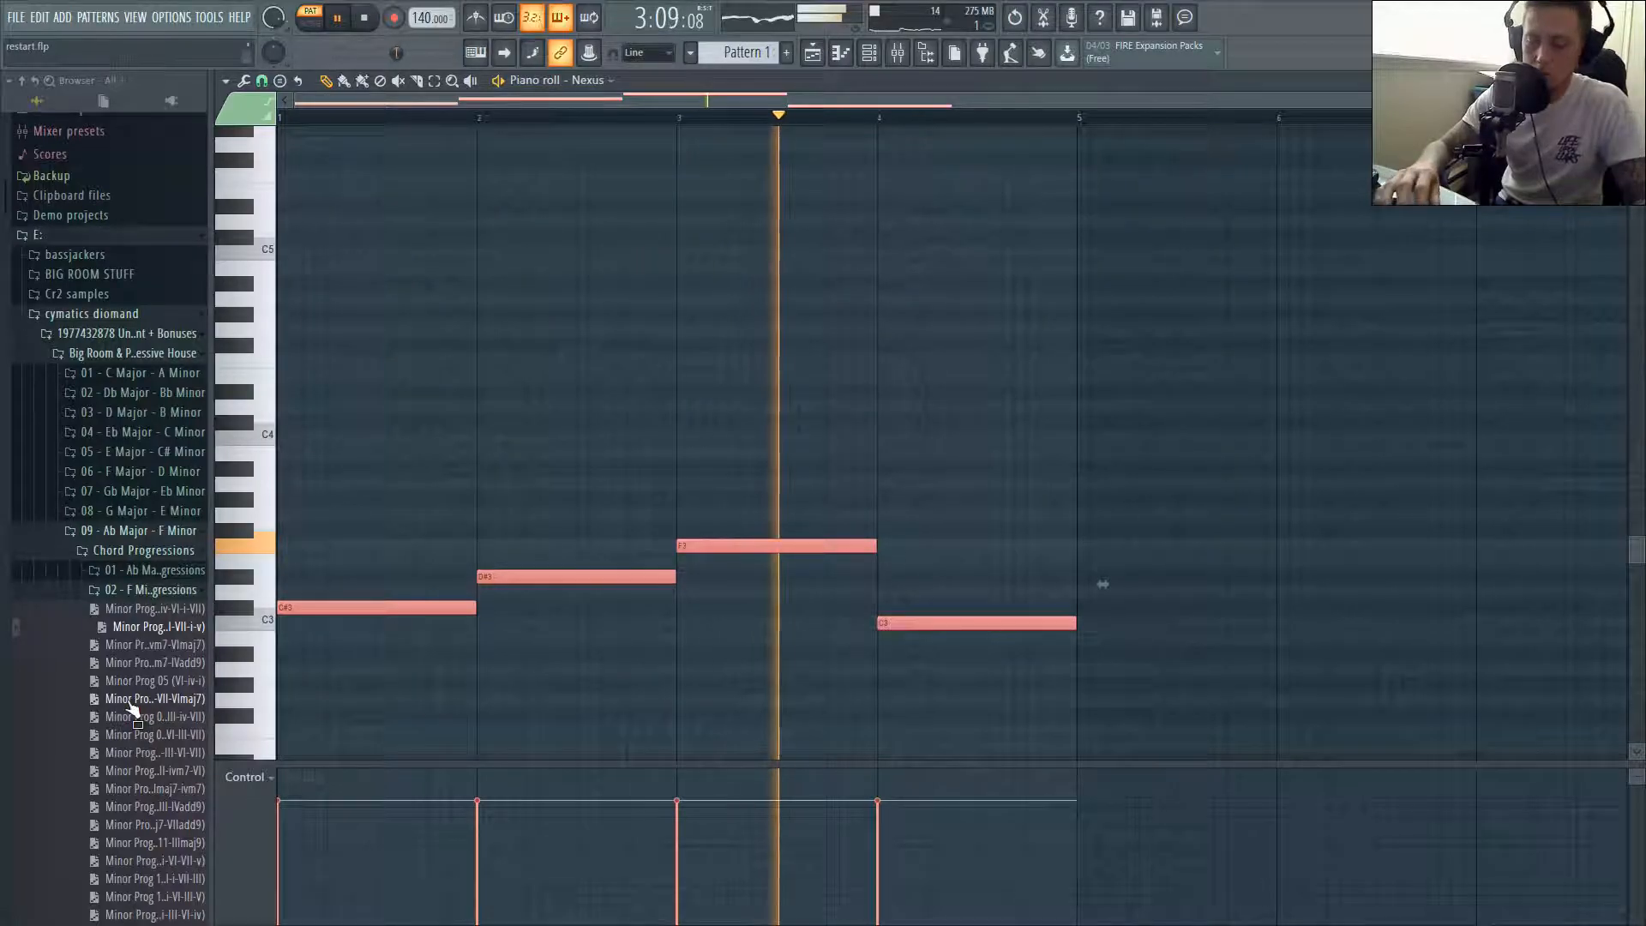
pyautogui.hotkey('ctrl', 'Up')
pyautogui.press('space')
pyautogui.press('space')
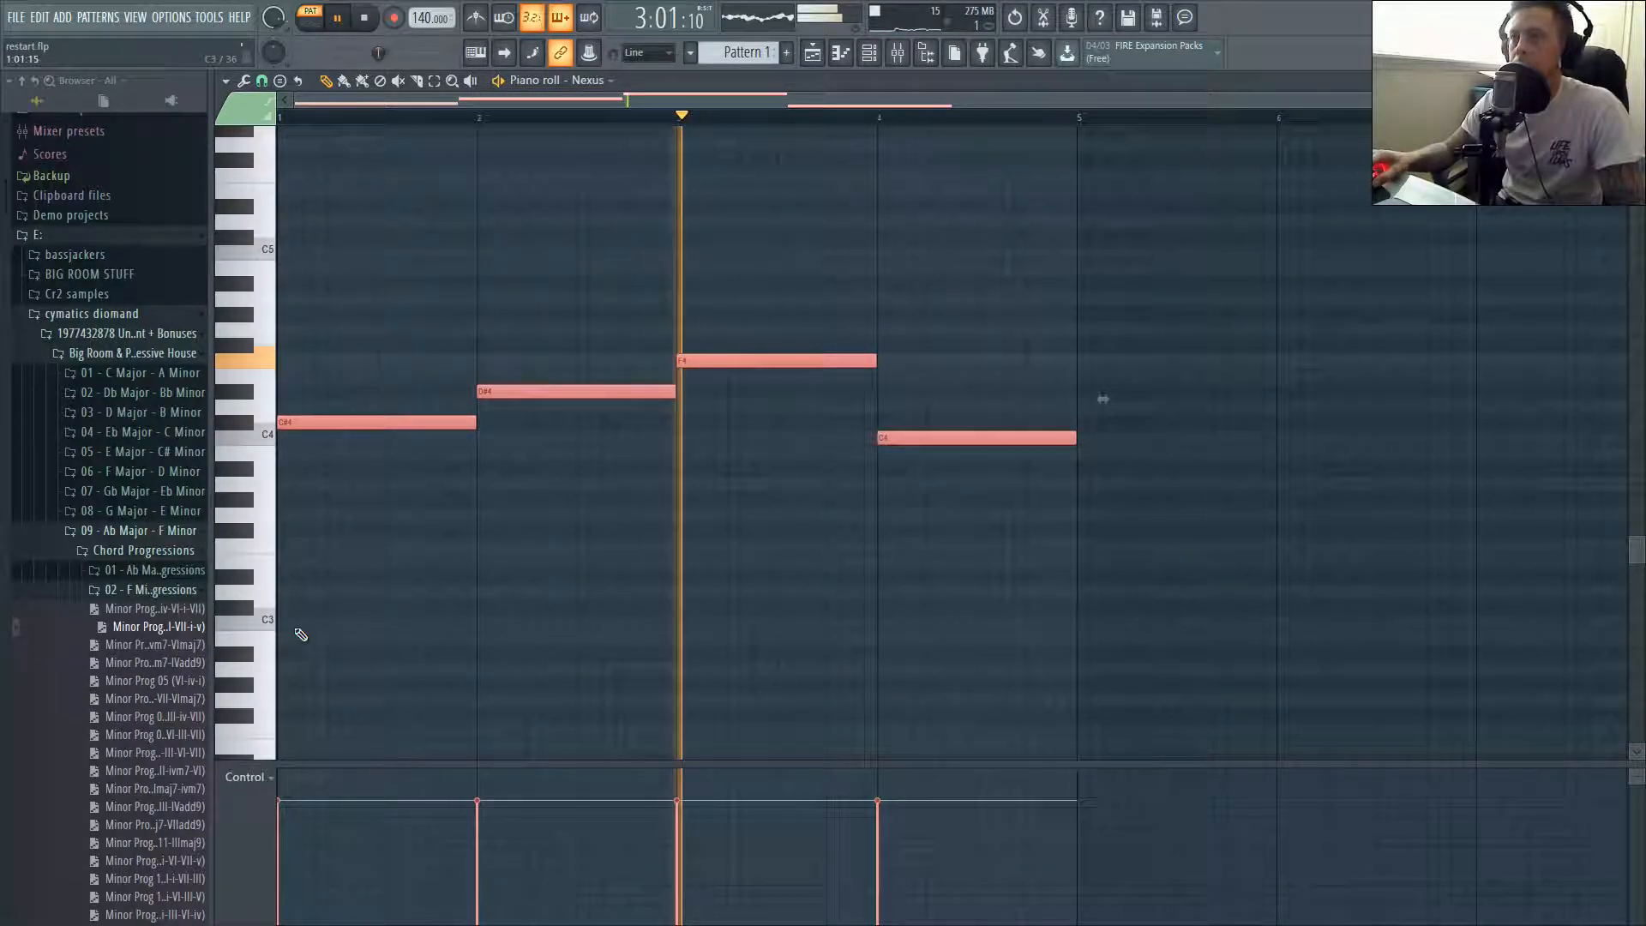
pyautogui.press('Escape')
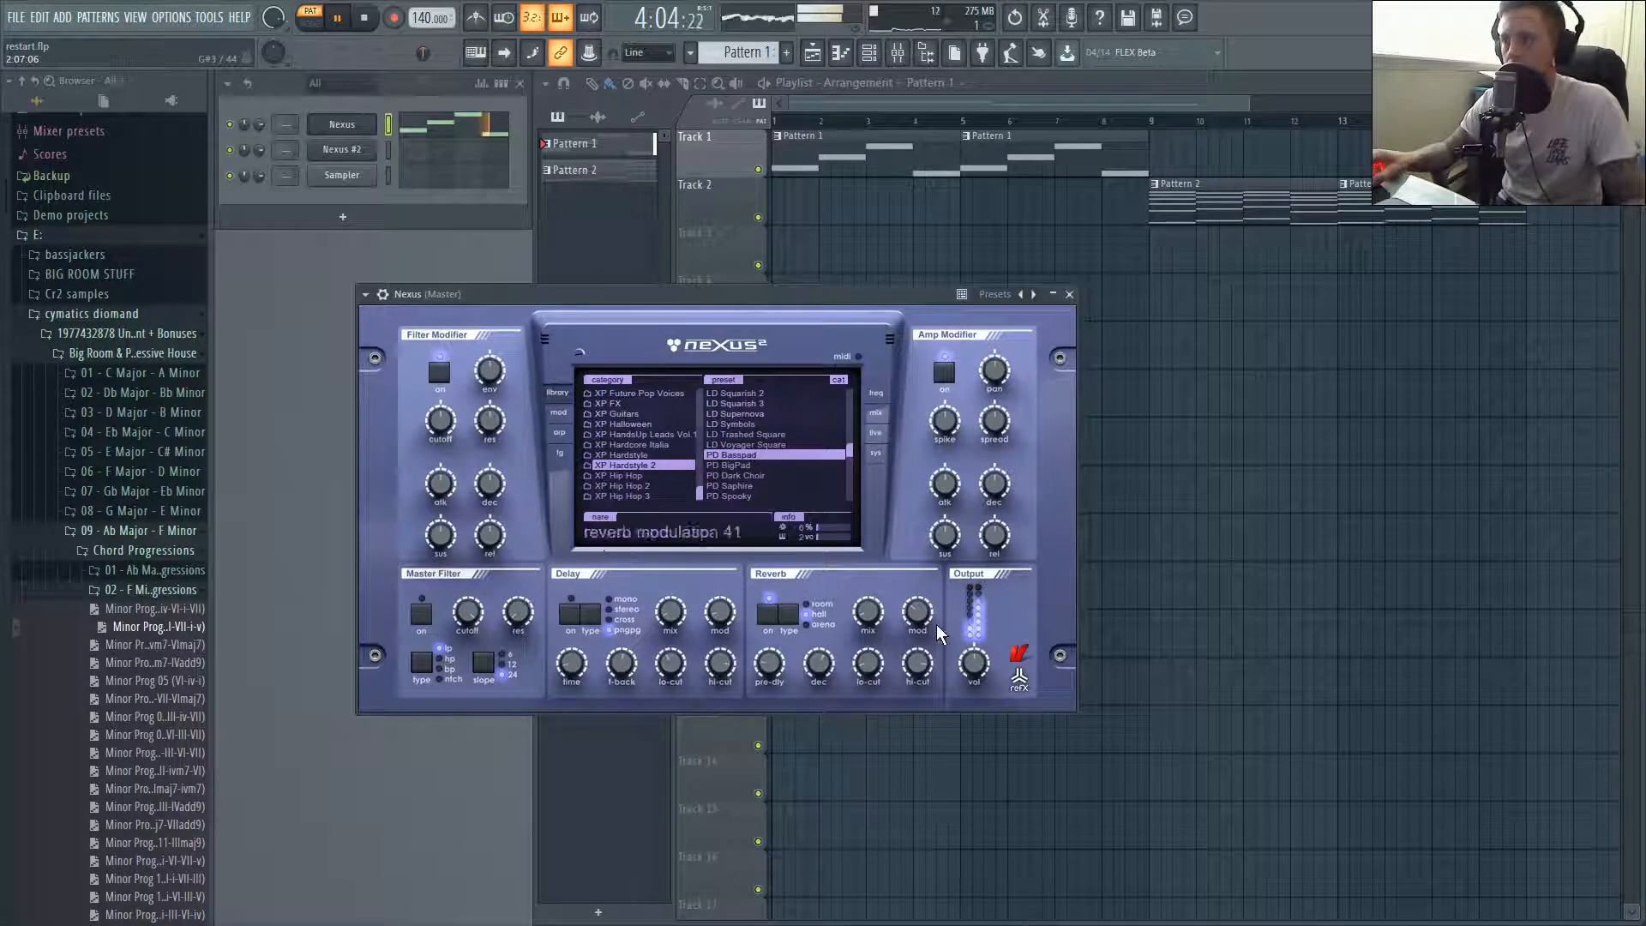
# Move the first Pattern 2 clip to bar 1 on Track 2 and play the arrangement in song mode.
pyautogui.click(1068, 294)
pyautogui.moveTo(1227, 213); pyautogui.dragTo(805, 216)
pyautogui.press('l')
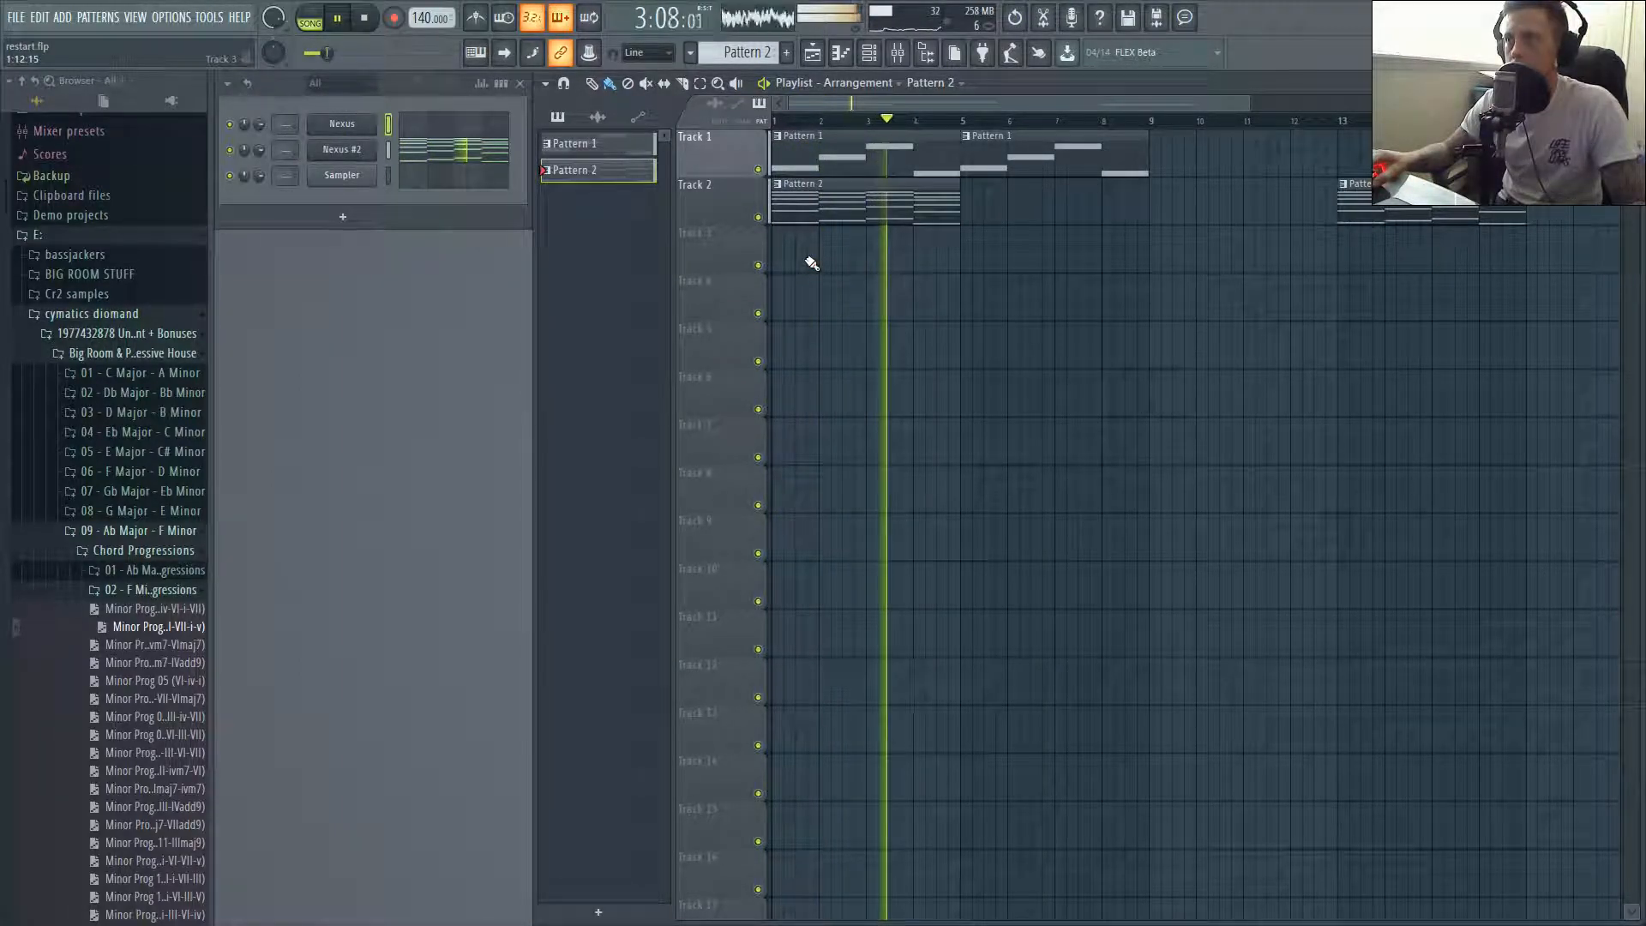
pyautogui.press('space')
# Place the two Pattern 2 clips at bars 5 and 9 and duplicate the second Pattern 1 clip to bar 9.
pyautogui.moveTo(874, 209); pyautogui.dragTo(1054, 214)
pyautogui.moveTo(1406, 202); pyautogui.dragTo(1201, 194)
pyautogui.click(1115, 147)
pyautogui.hotkey('ctrl', 'b')
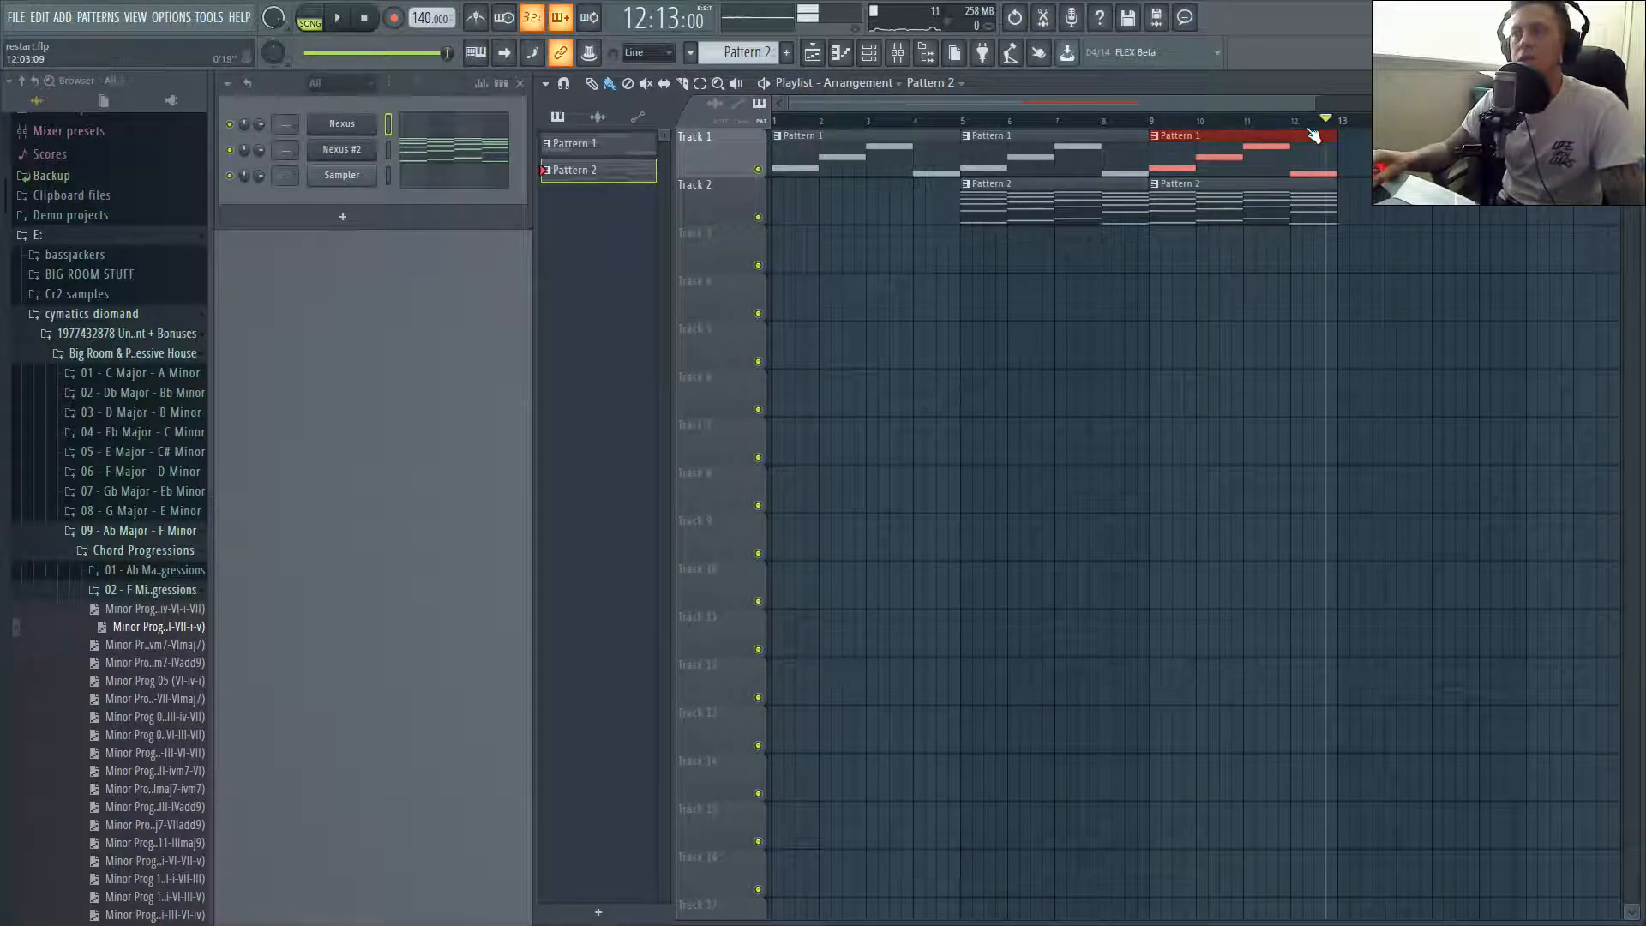
pyautogui.keyDown('ctrl'); pyautogui.click(1256, 254); pyautogui.keyUp('ctrl')
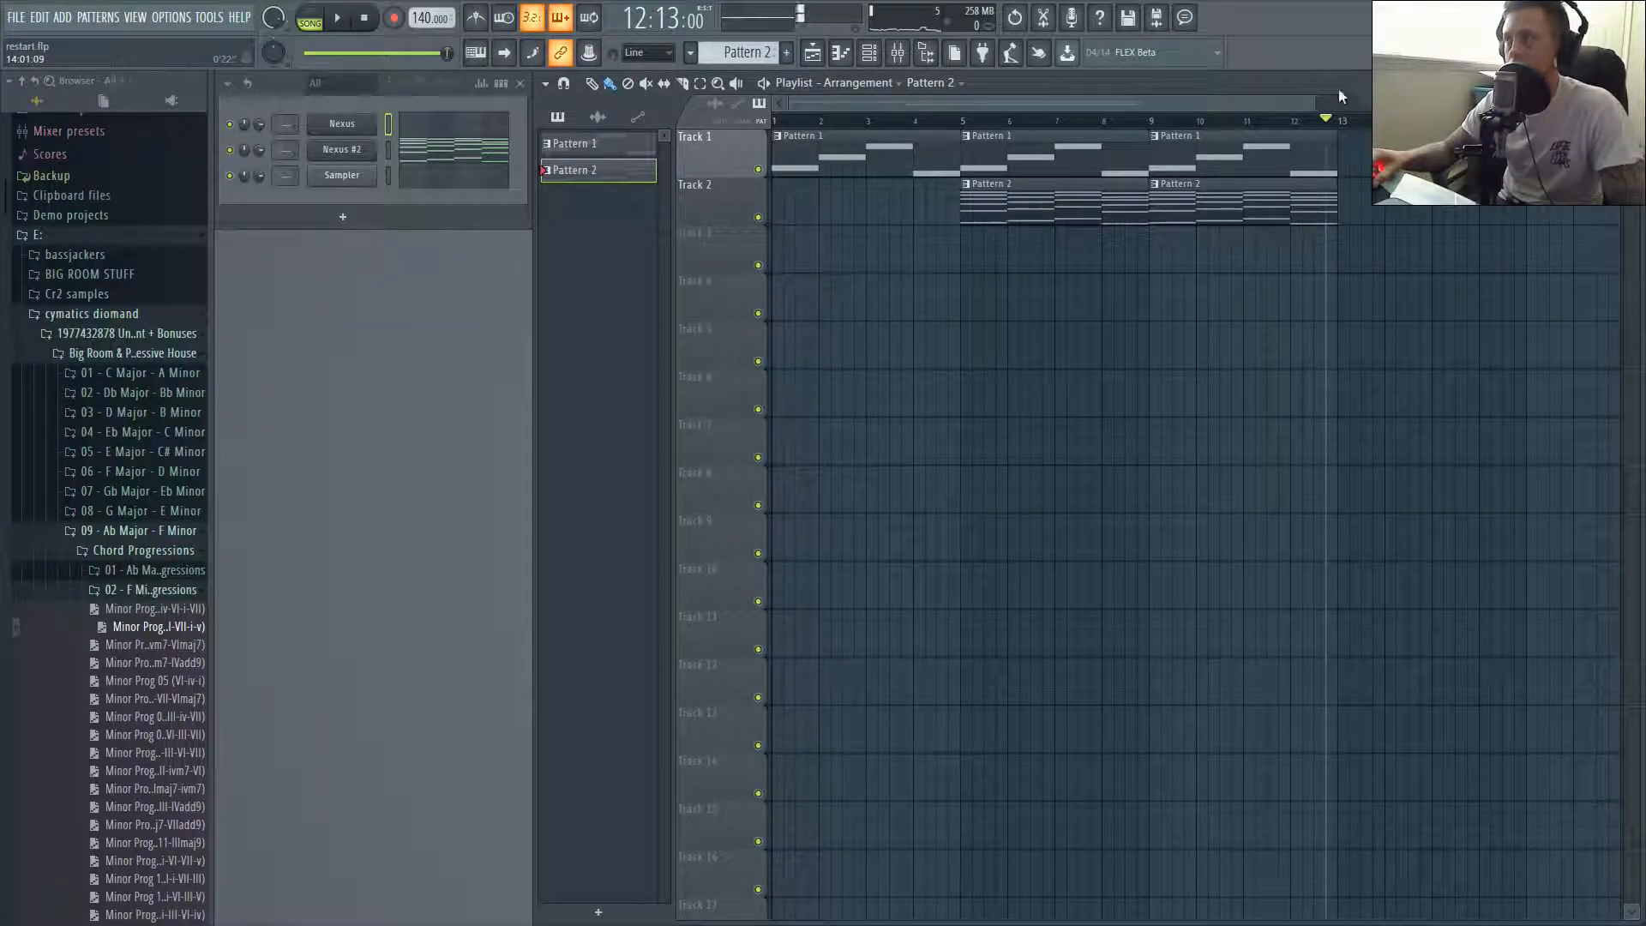
pyautogui.moveTo(1308, 101); pyautogui.dragTo(1338, 101)
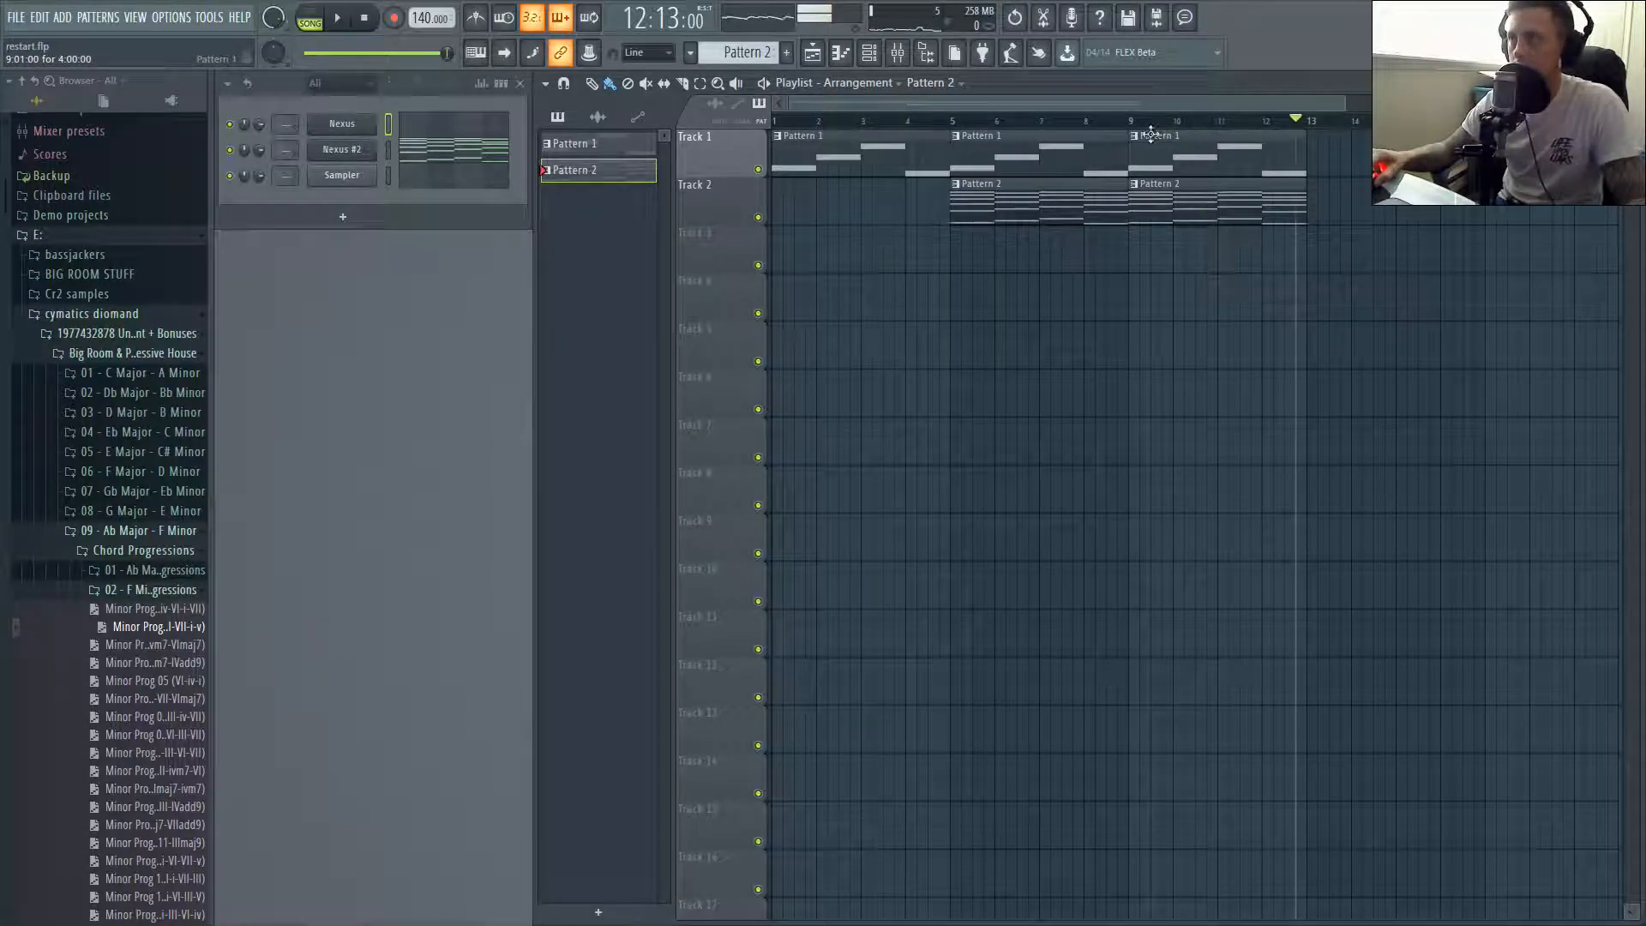
pyautogui.click(920, 124)
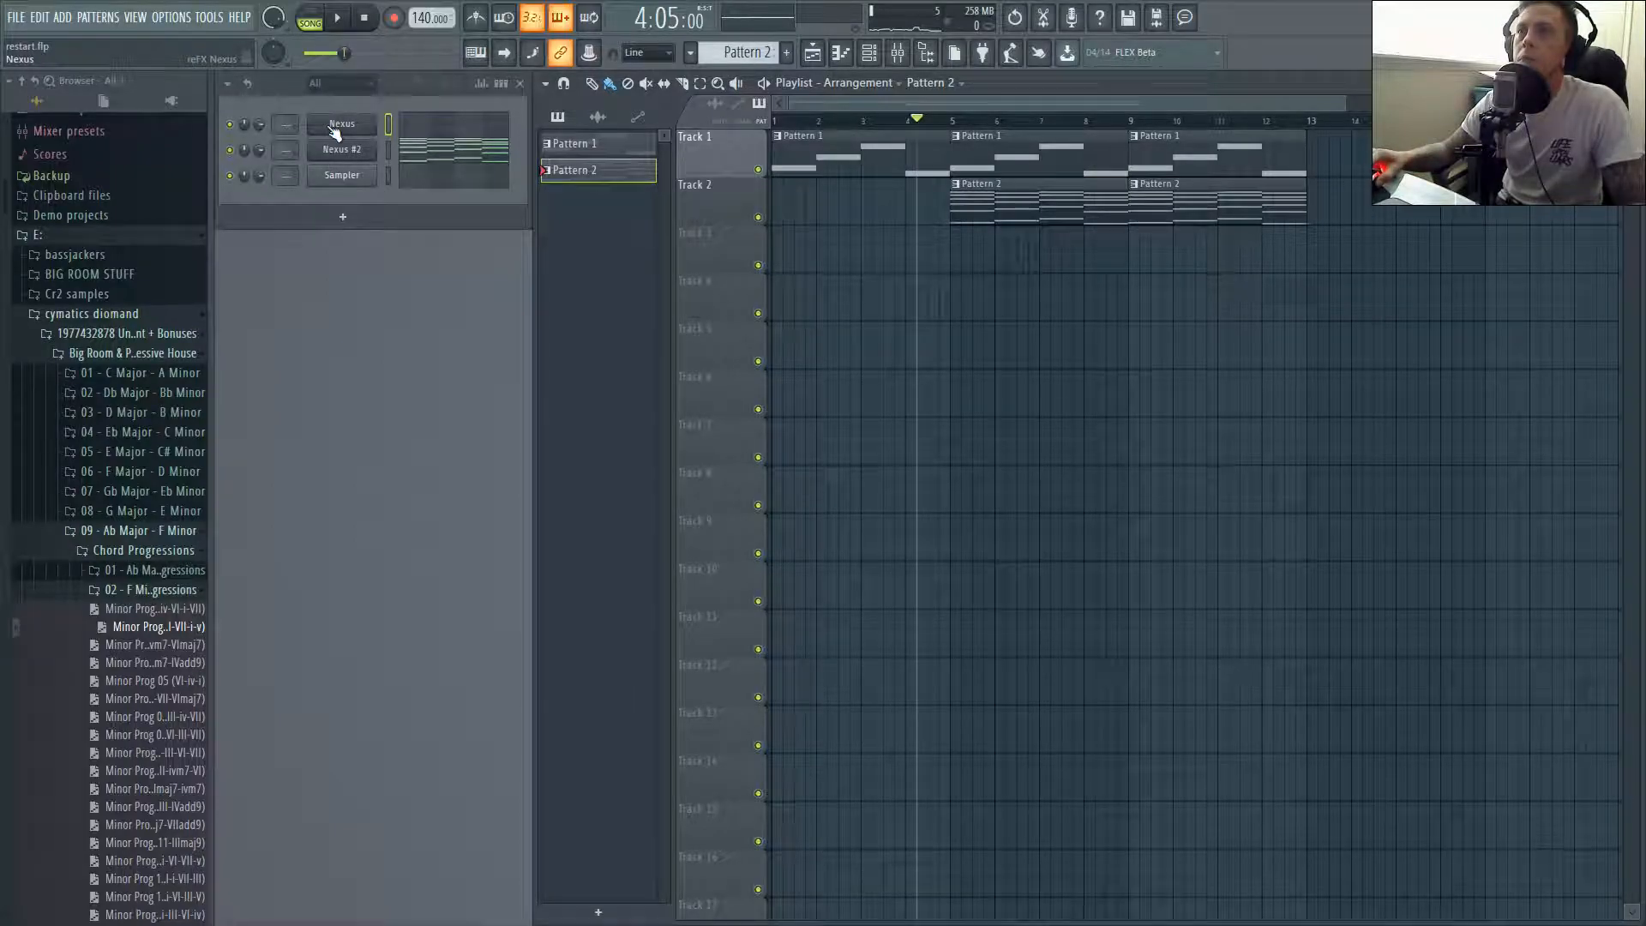
# Turn Track 1 into an instrument track using the existing Nexus channel, assigned to a free mixer track.
pyautogui.click(572, 153)
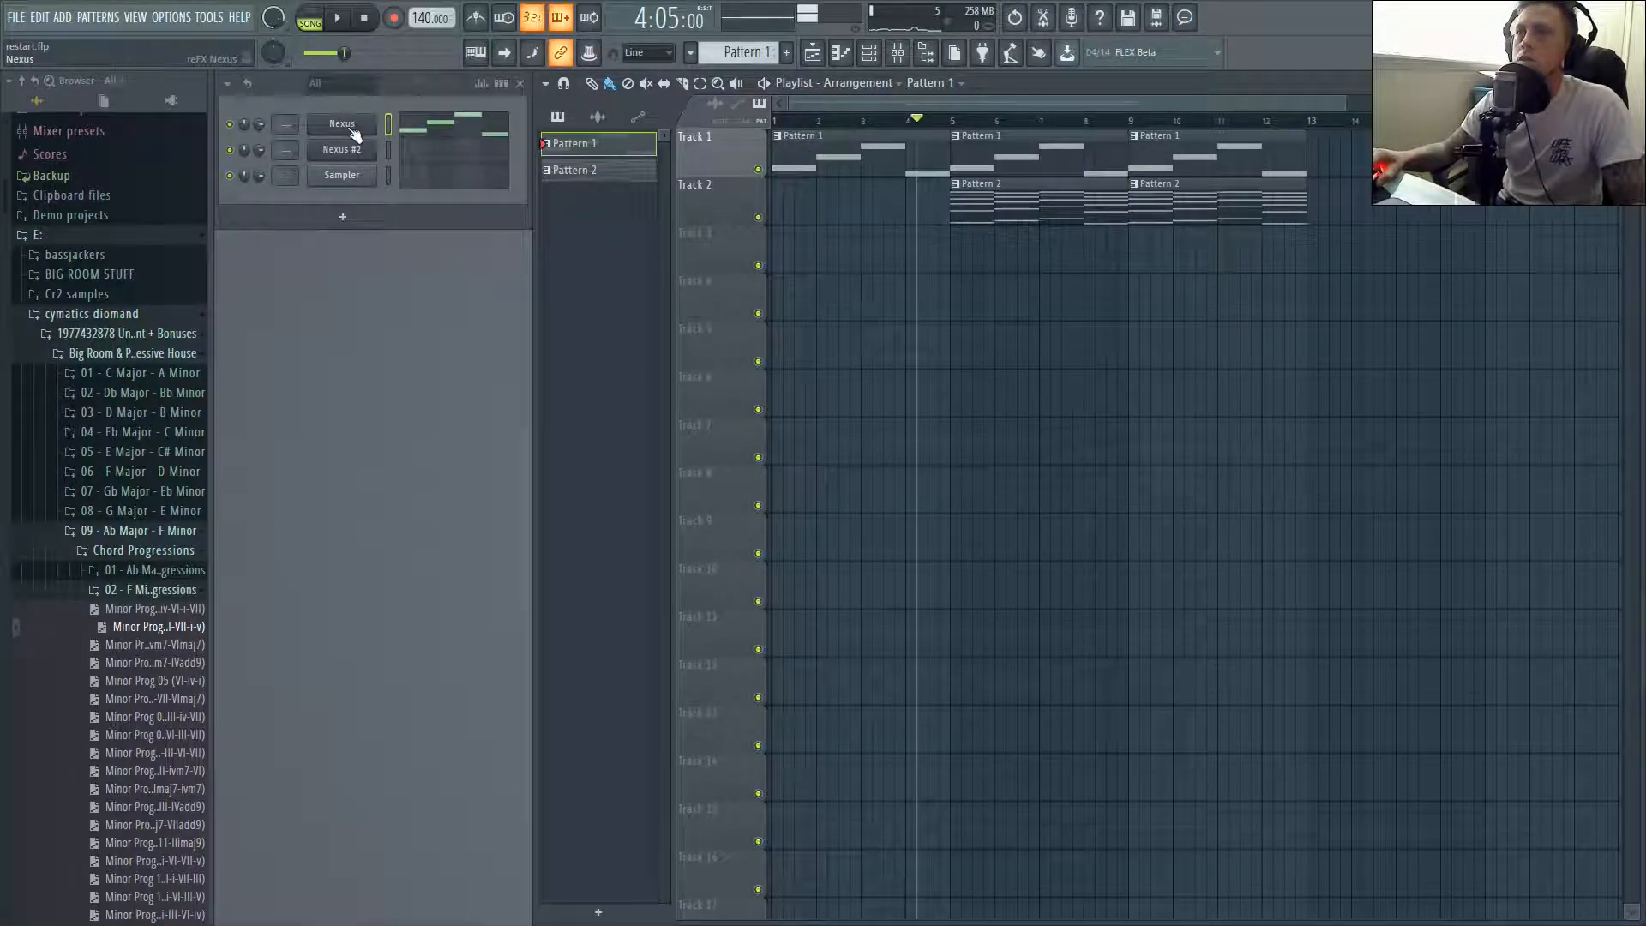
pyautogui.rightClick(692, 157)
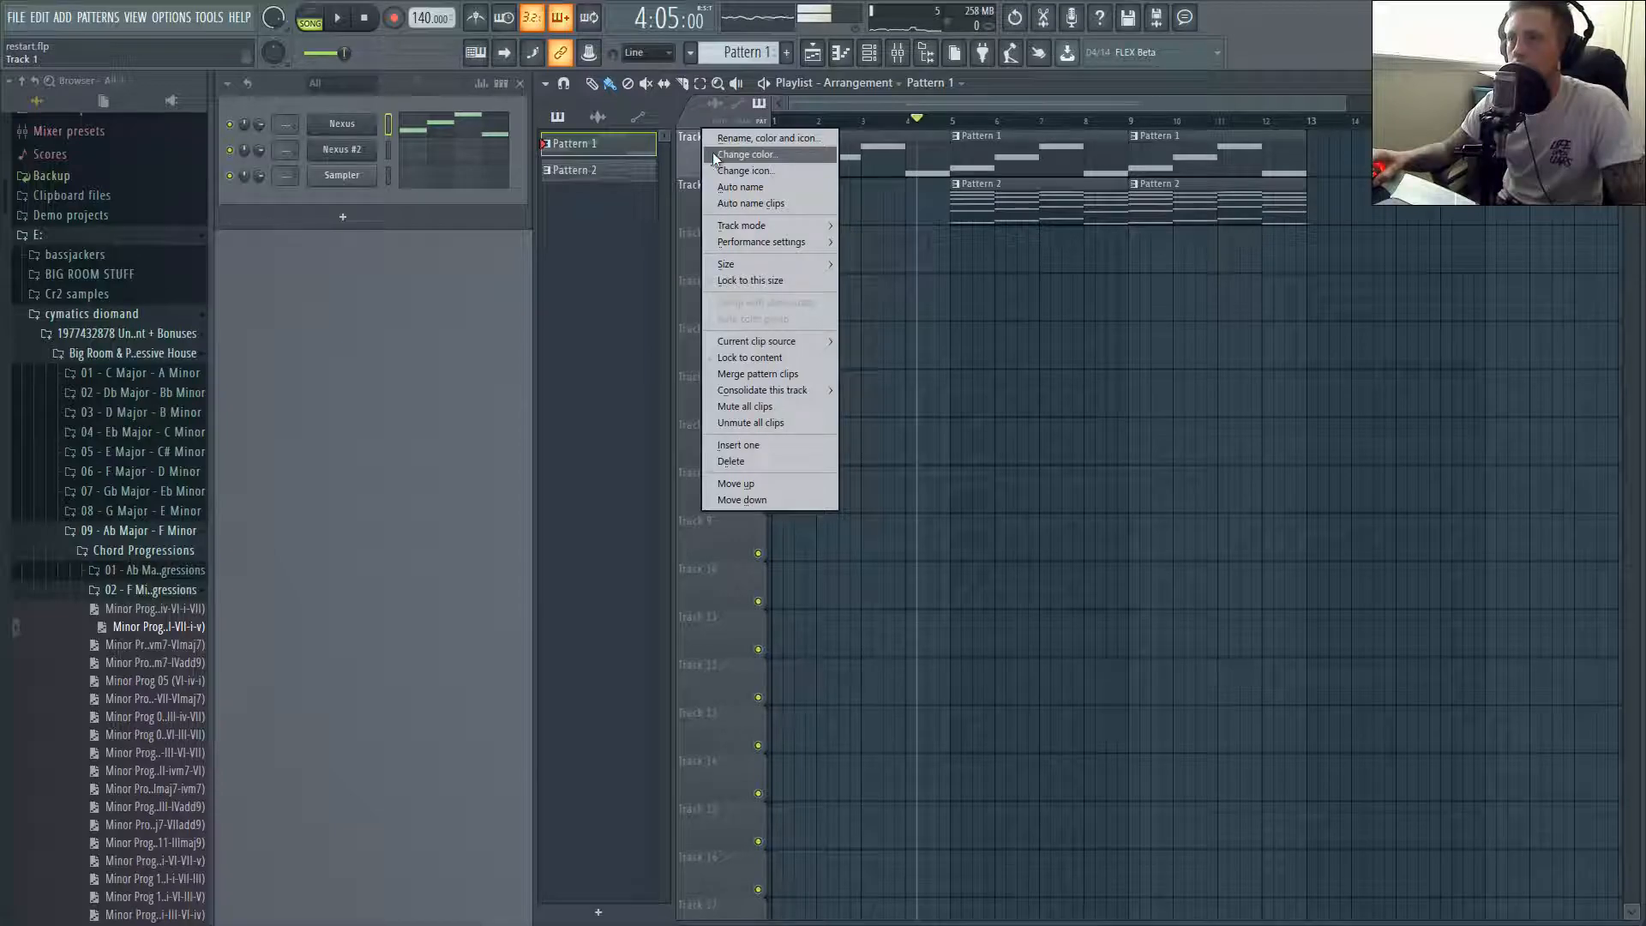
pyautogui.moveTo(806, 229)
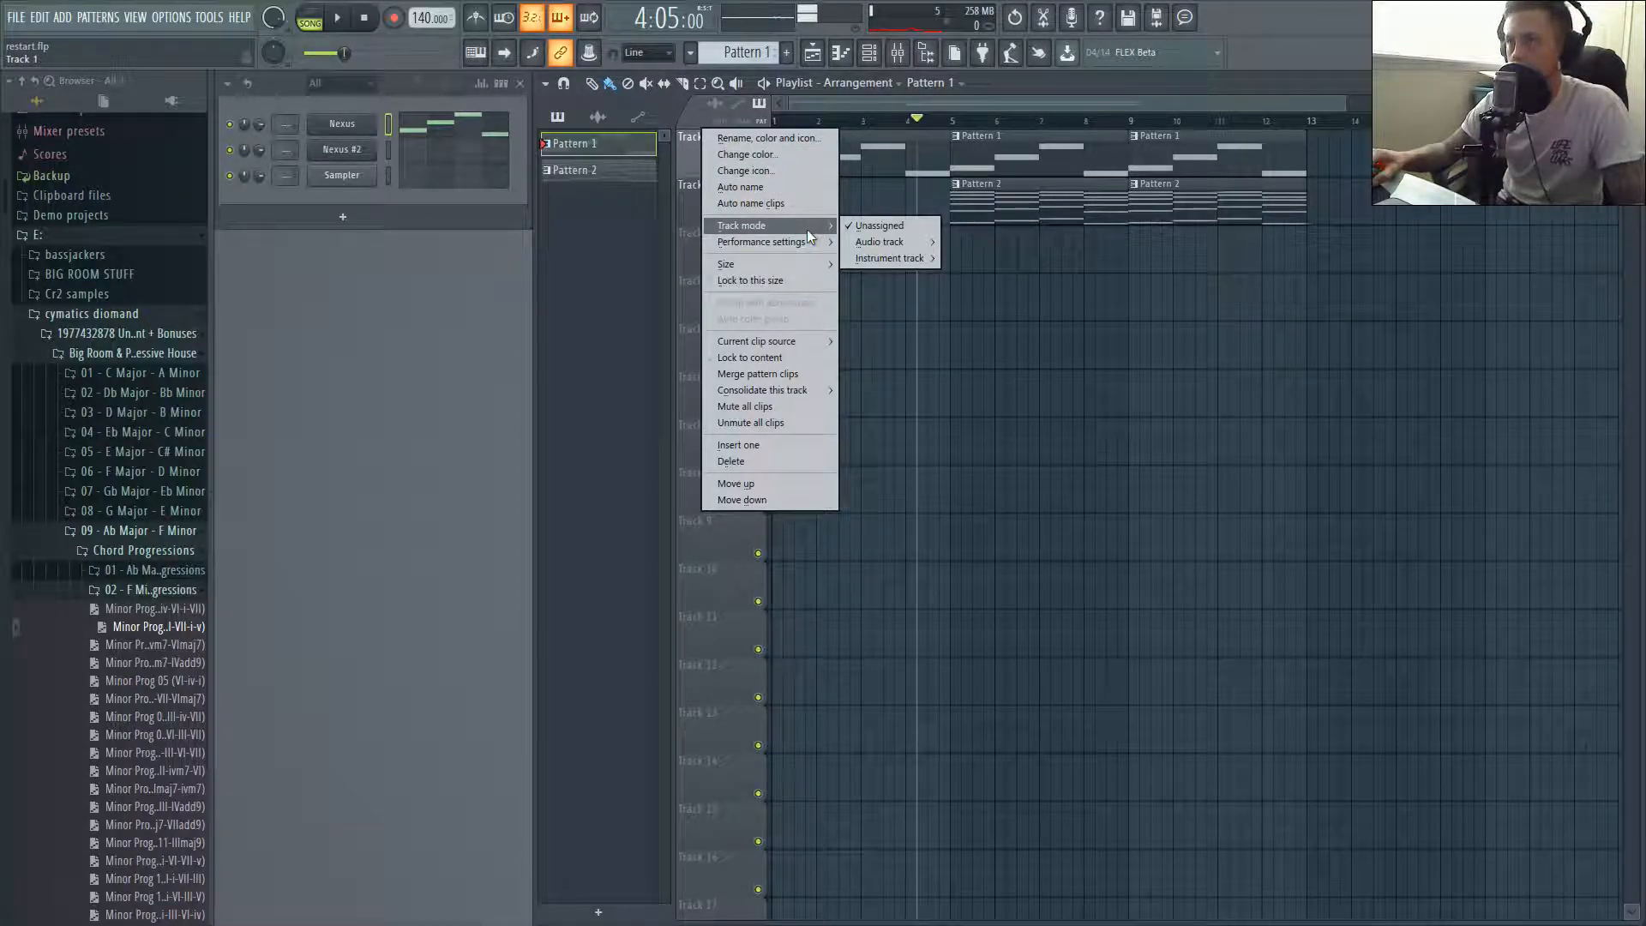
pyautogui.moveTo(891, 259)
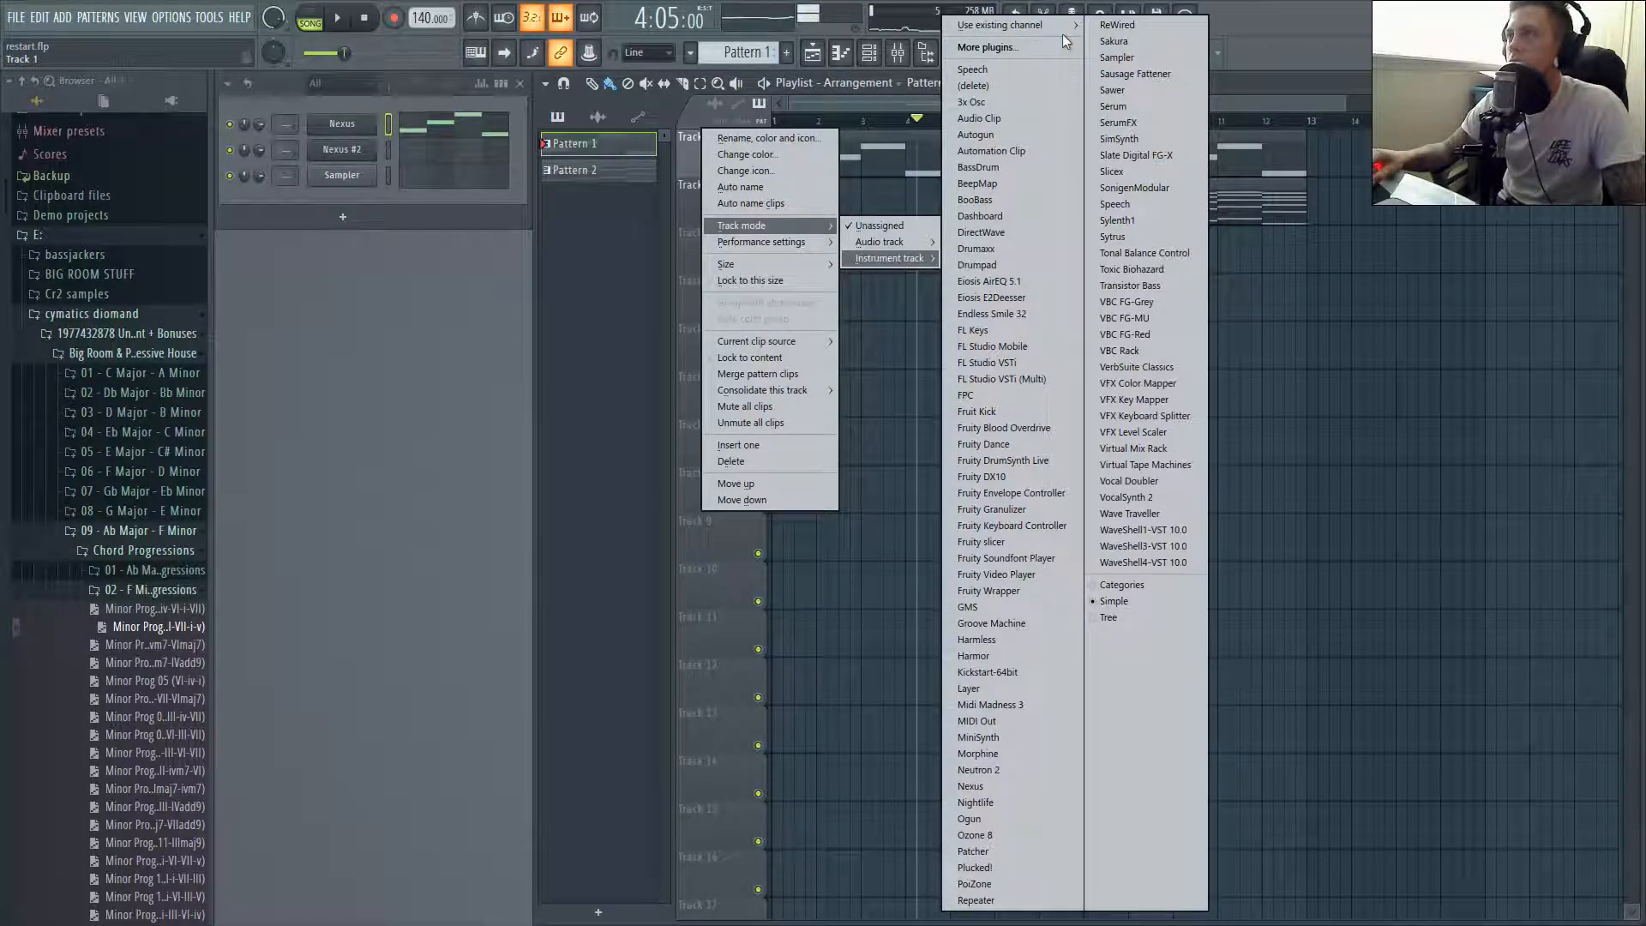
pyautogui.moveTo(1070, 28)
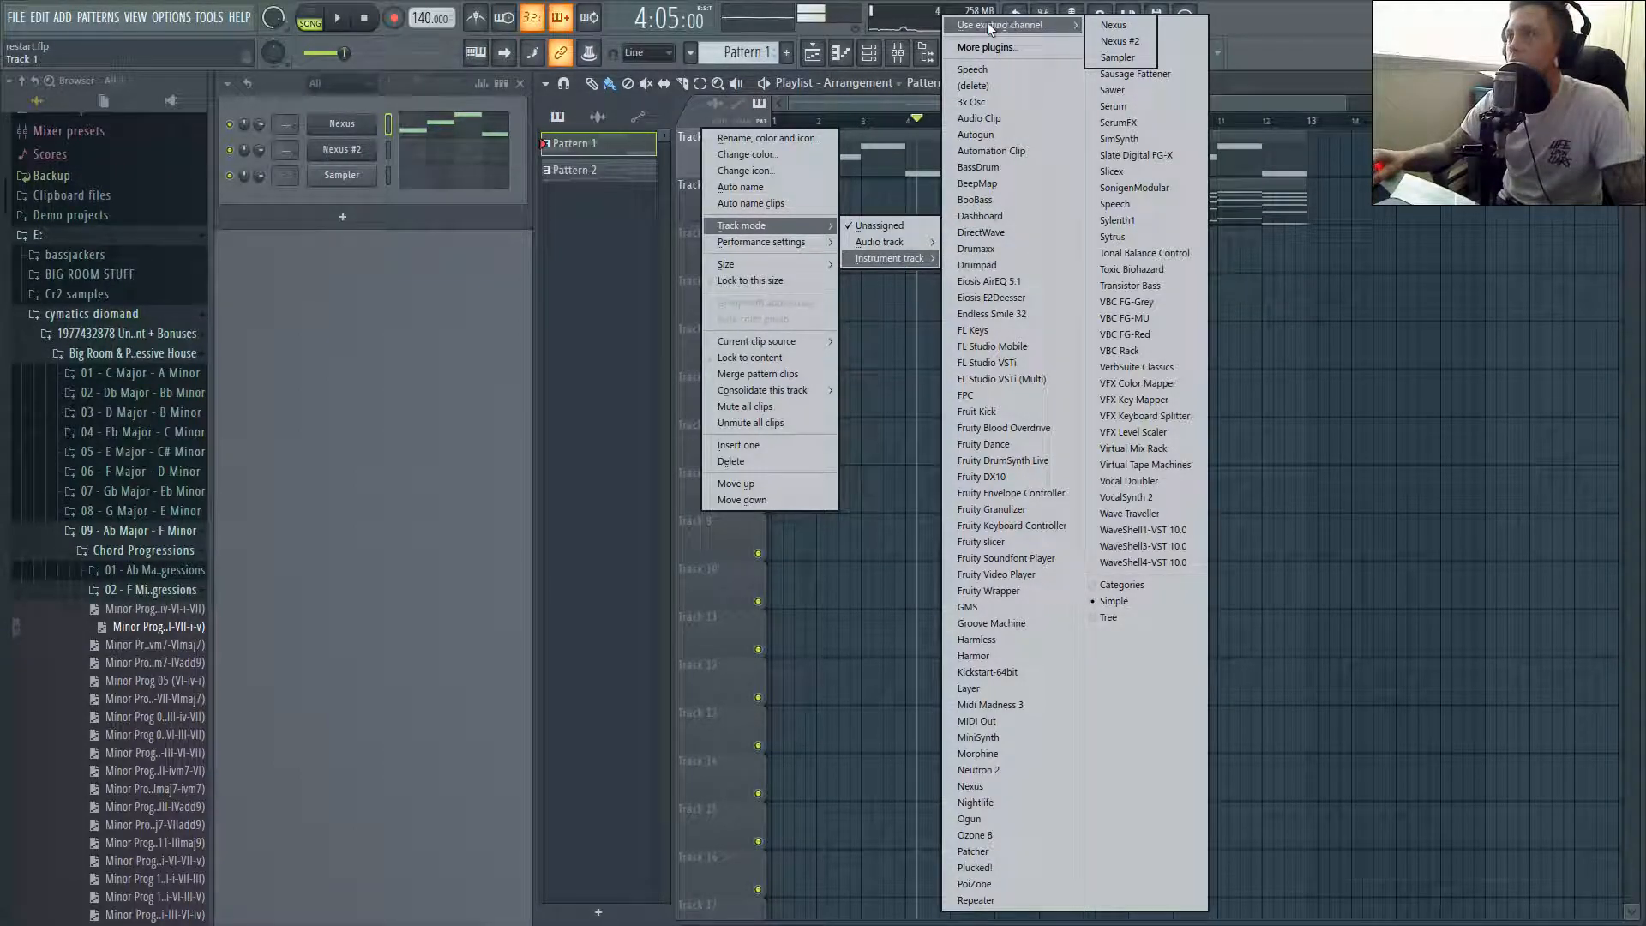
pyautogui.click(1133, 24)
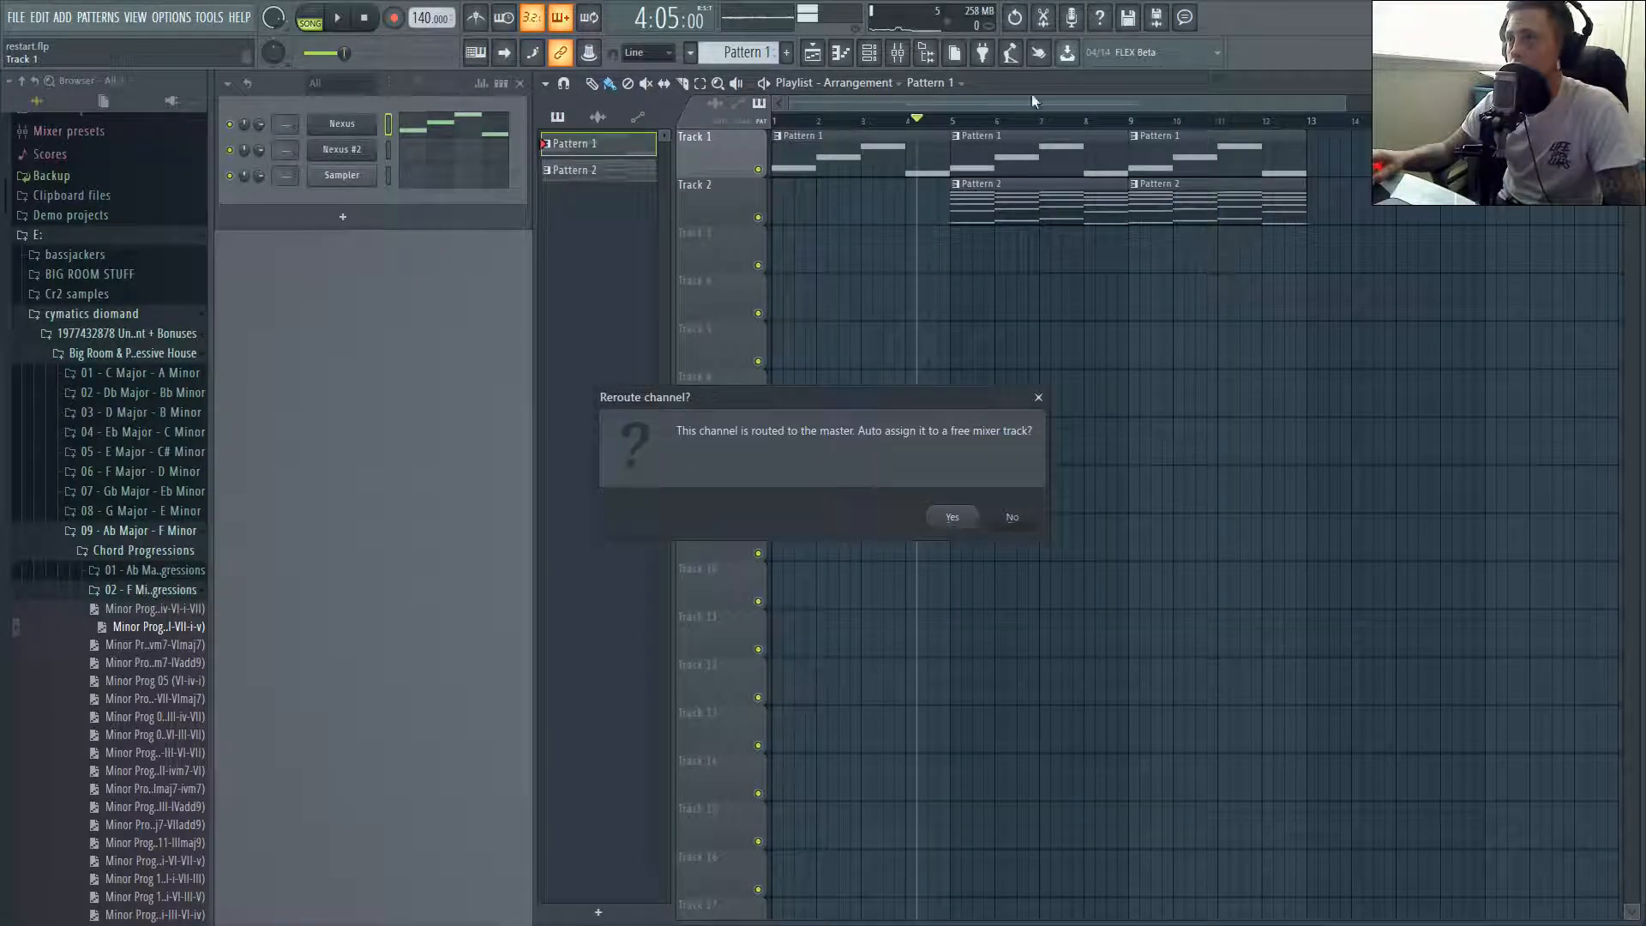
pyautogui.click(951, 517)
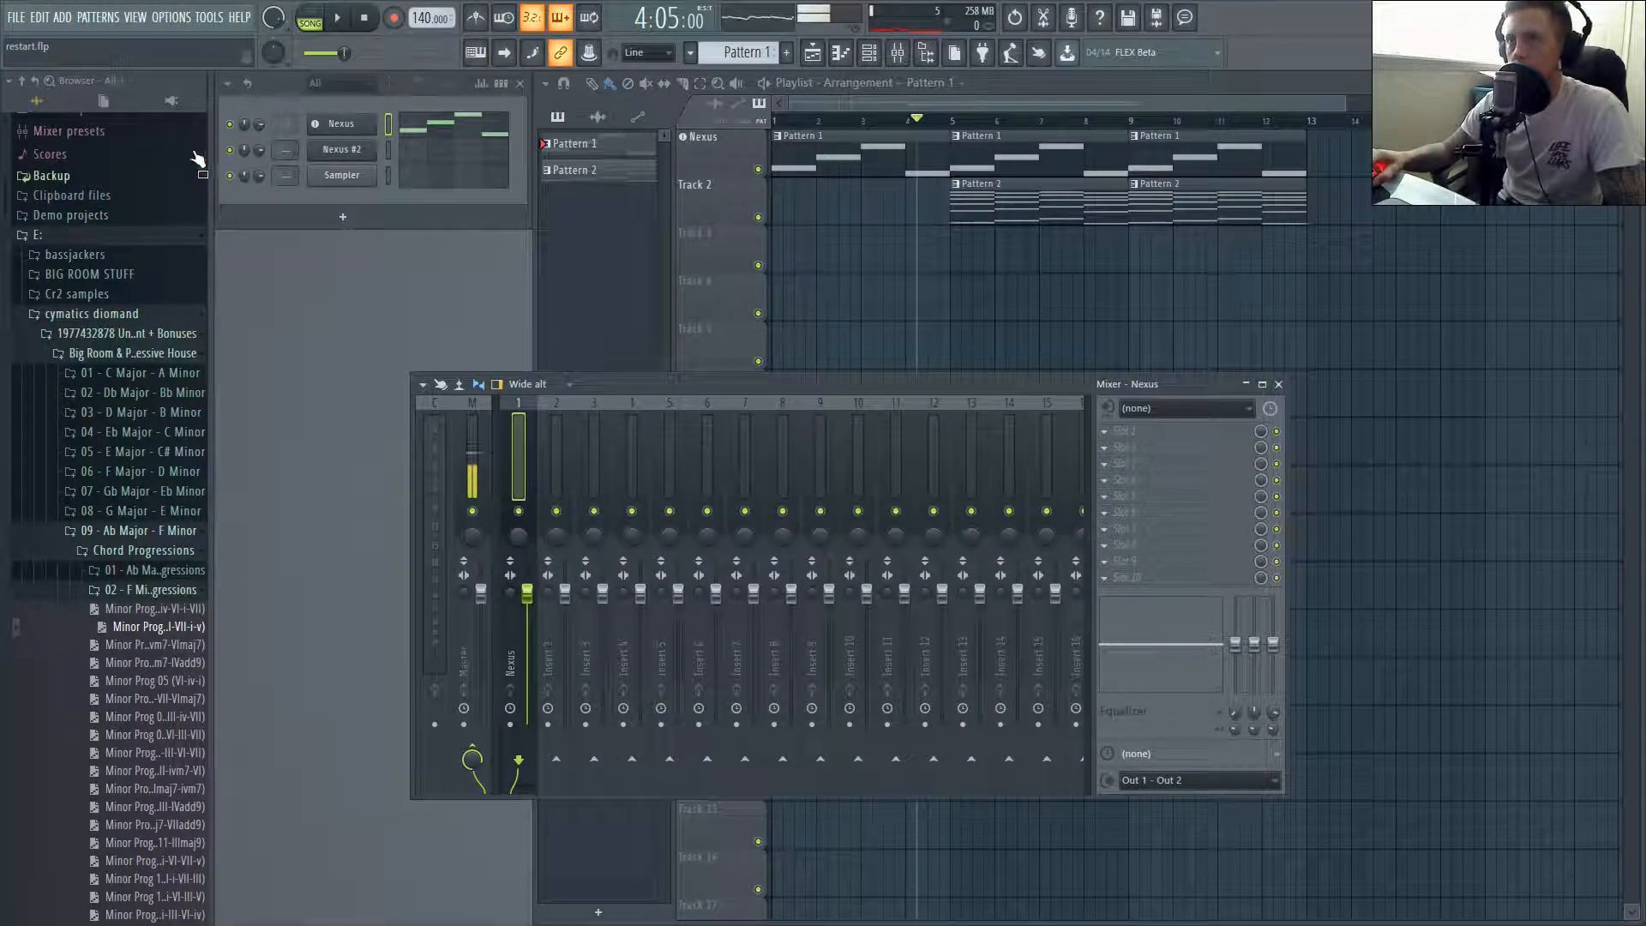
# List the first Nexus channel's parameters for browsing and turn on its master filter with the cutoff at 116.
pyautogui.click(351, 127)
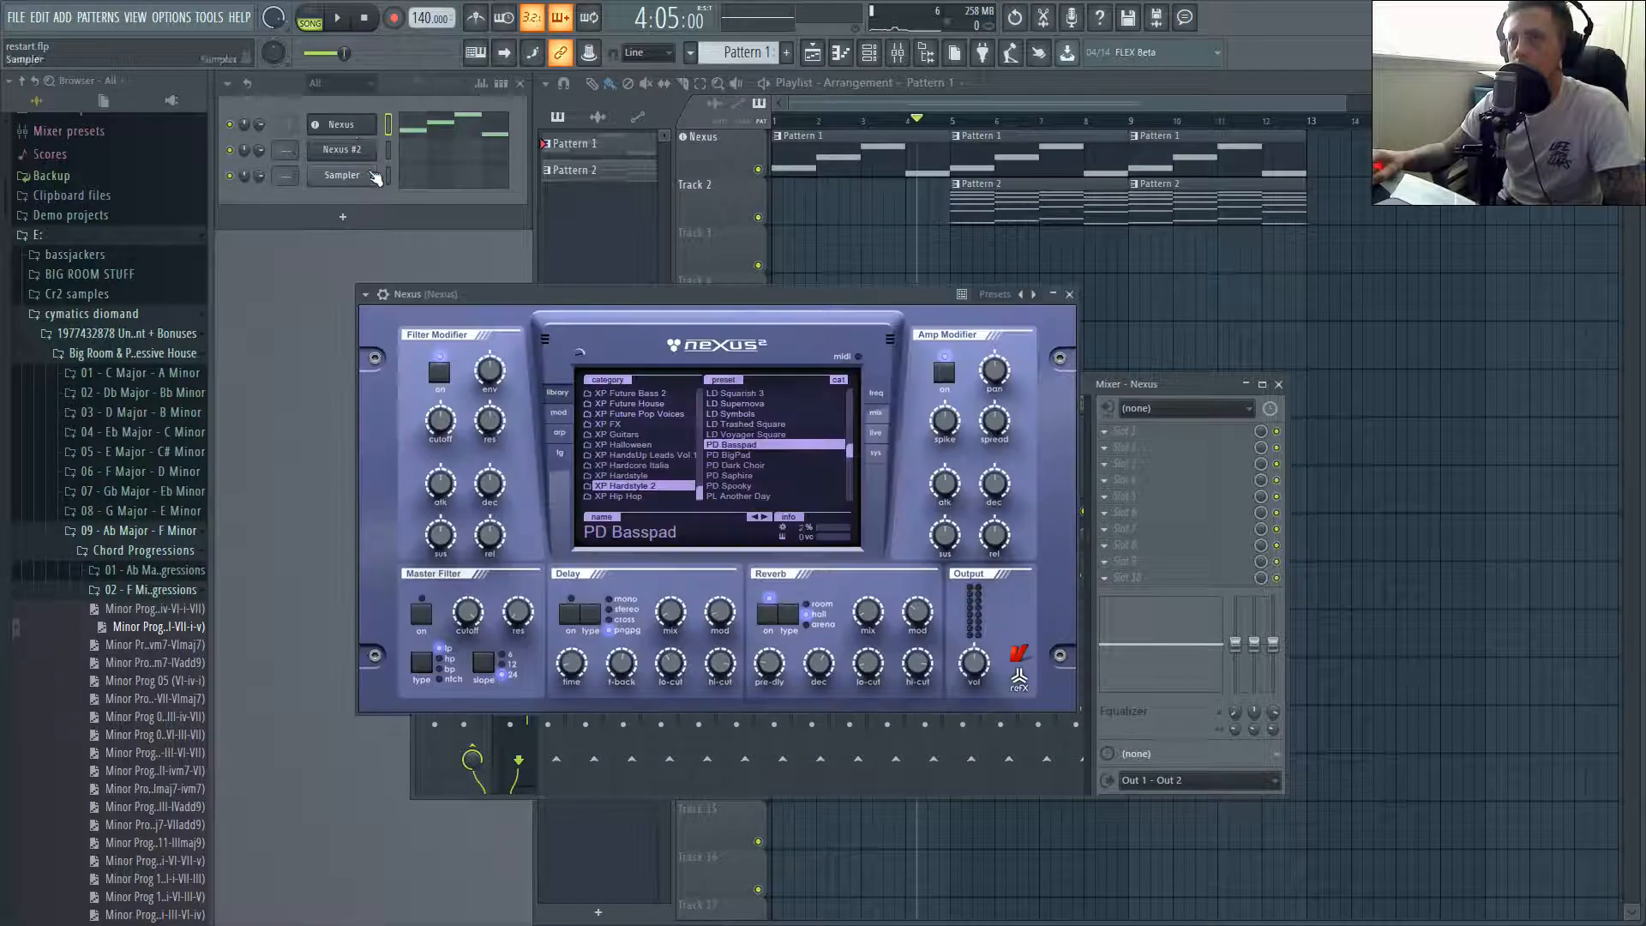
pyautogui.click(365, 295)
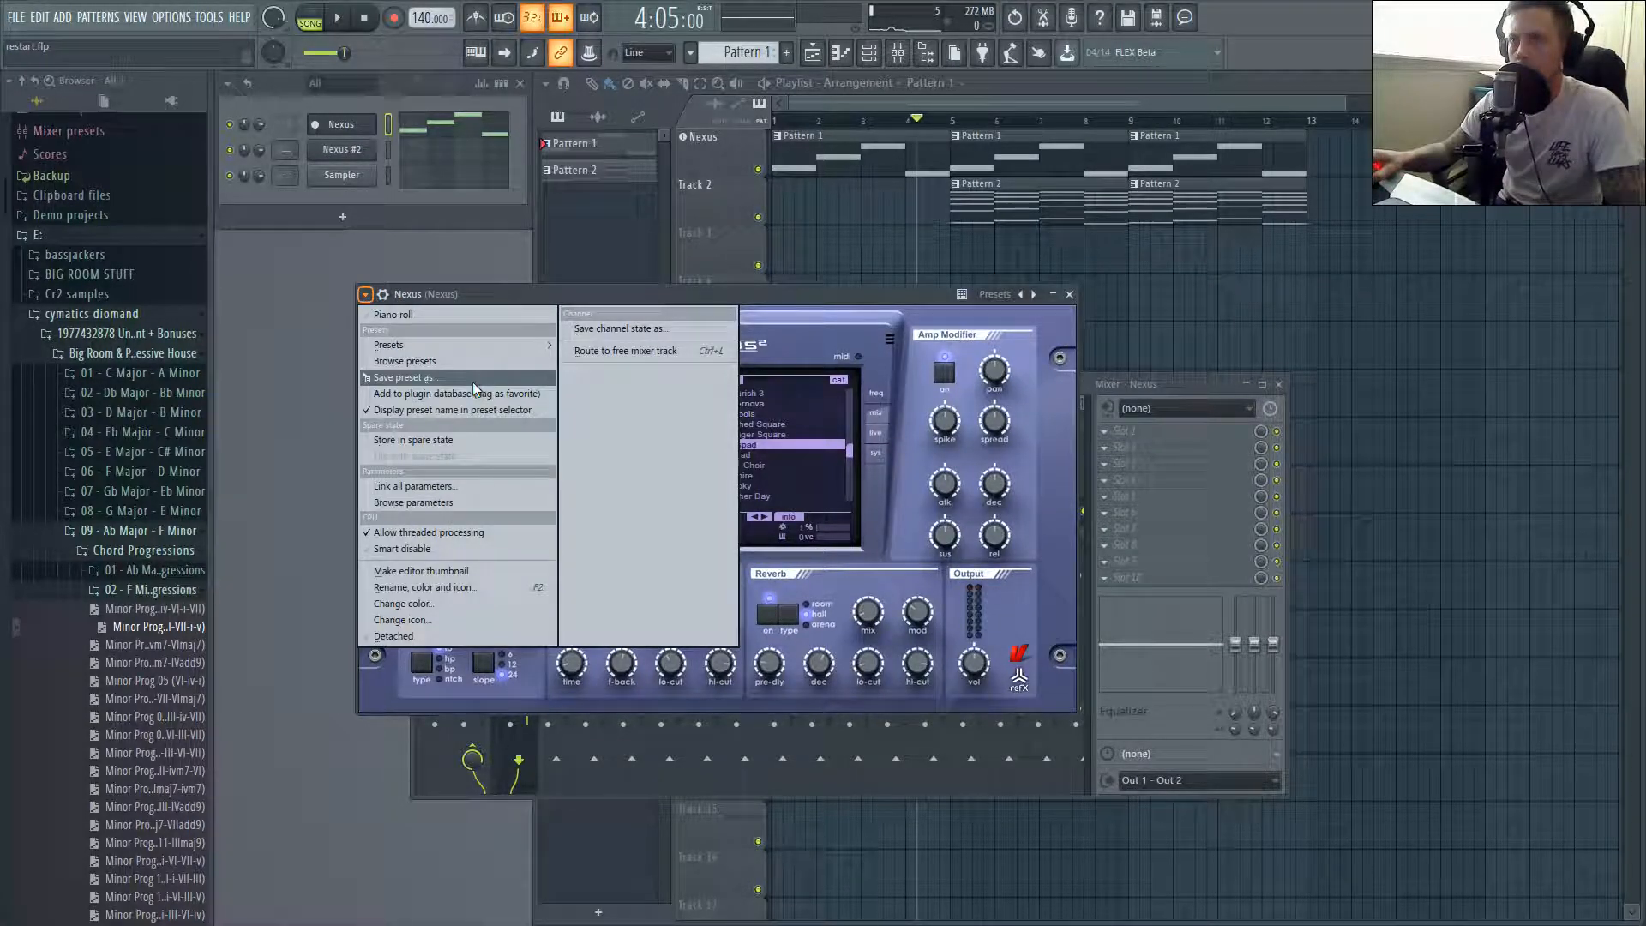
pyautogui.click(434, 502)
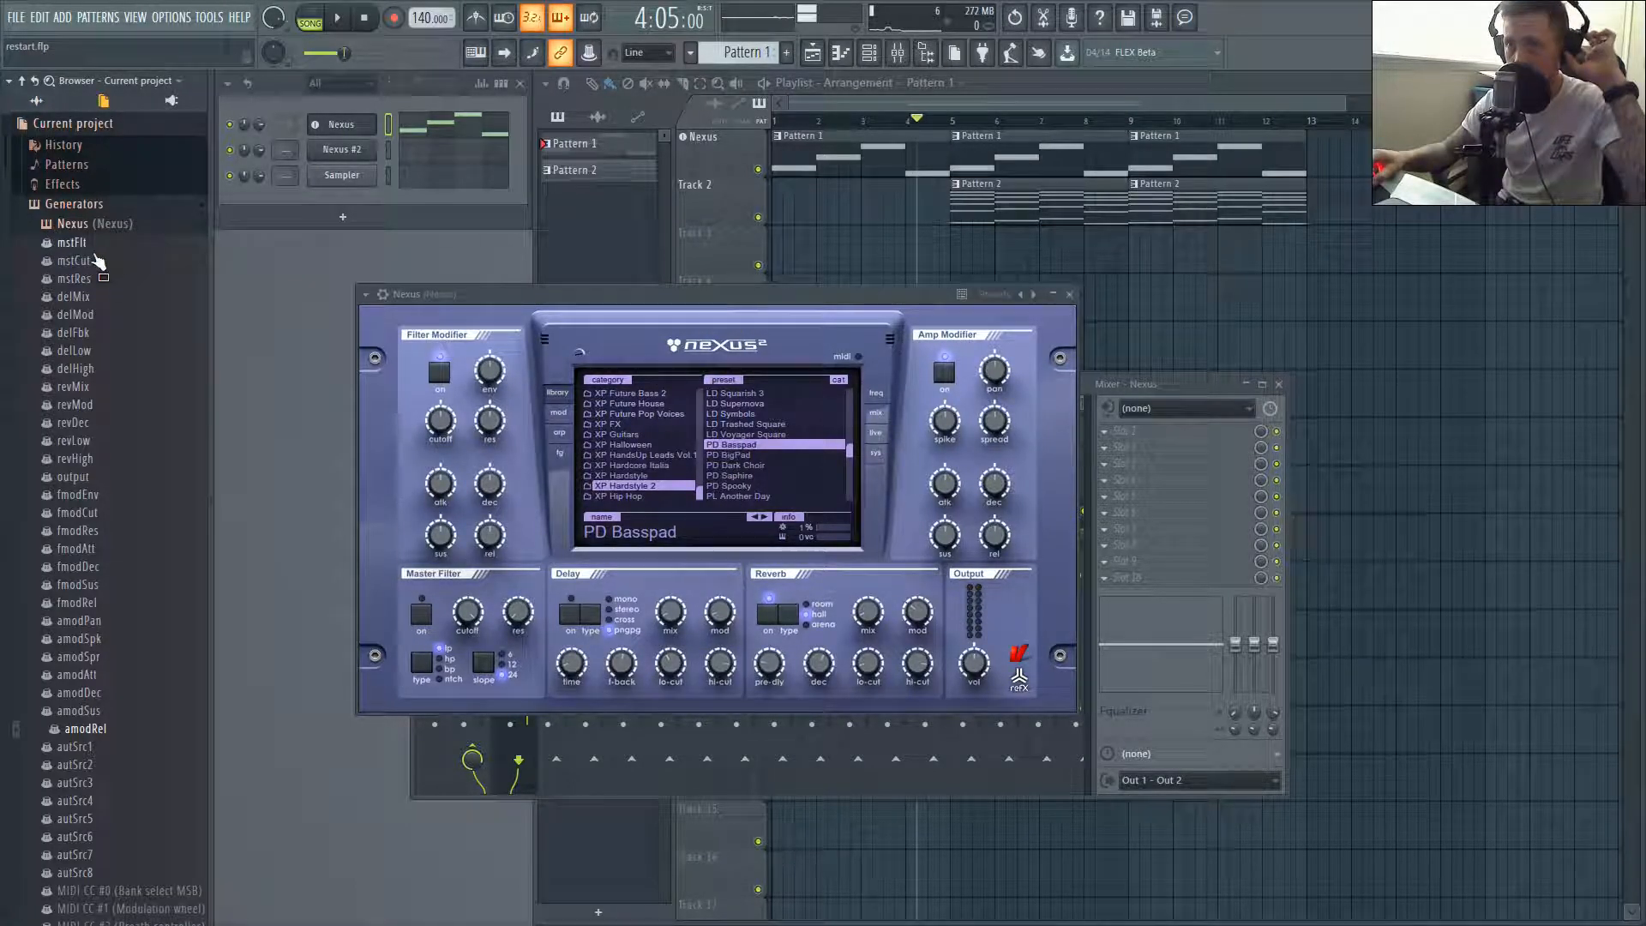
pyautogui.moveTo(489, 548); pyautogui.dragTo(494, 494)
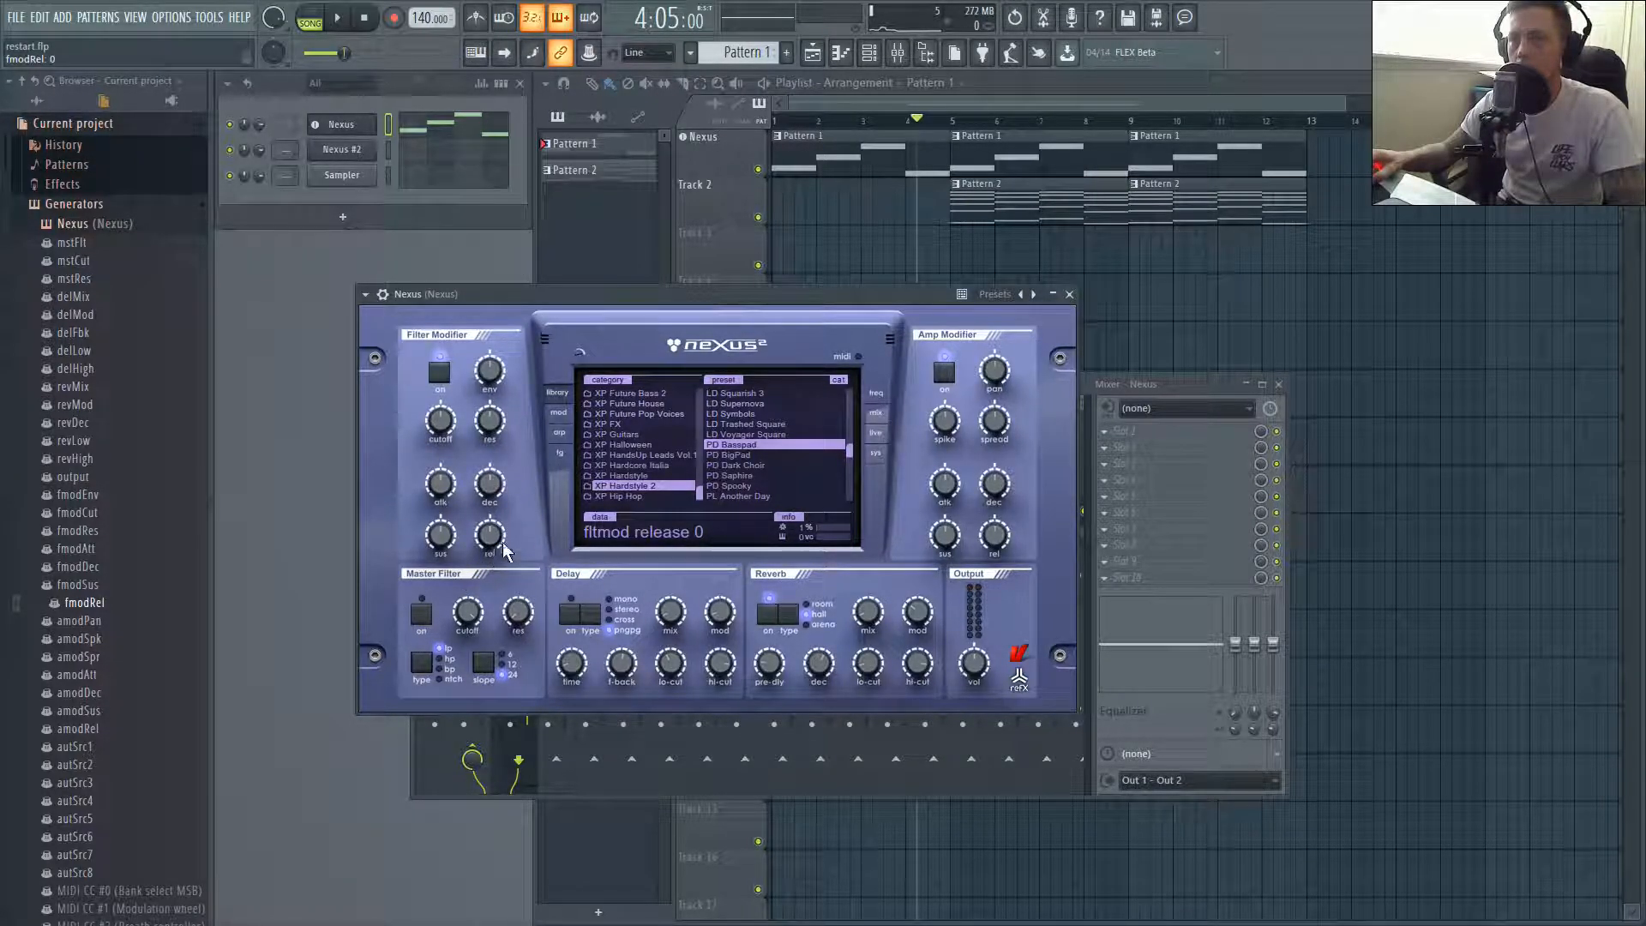
pyautogui.click(420, 616)
pyautogui.moveTo(471, 612); pyautogui.dragTo(474, 631)
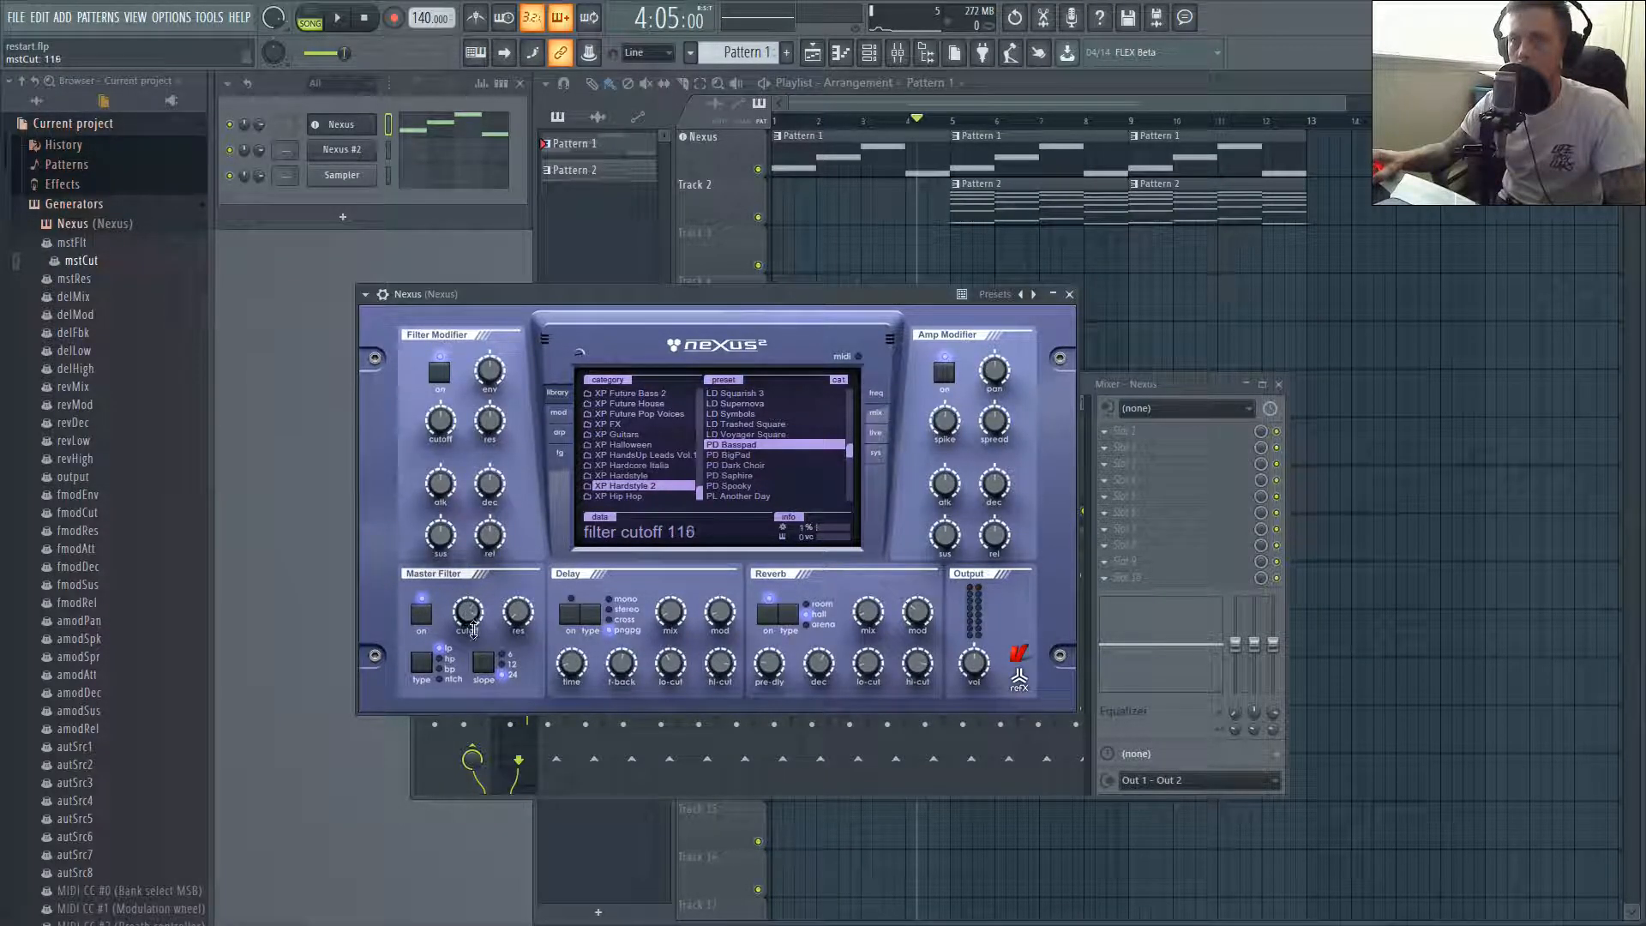
# Create an automation clip for the first Nexus channel's master filter cutoff (mstCut), then close the plugin and mixer windows.
pyautogui.rightClick(76, 263)
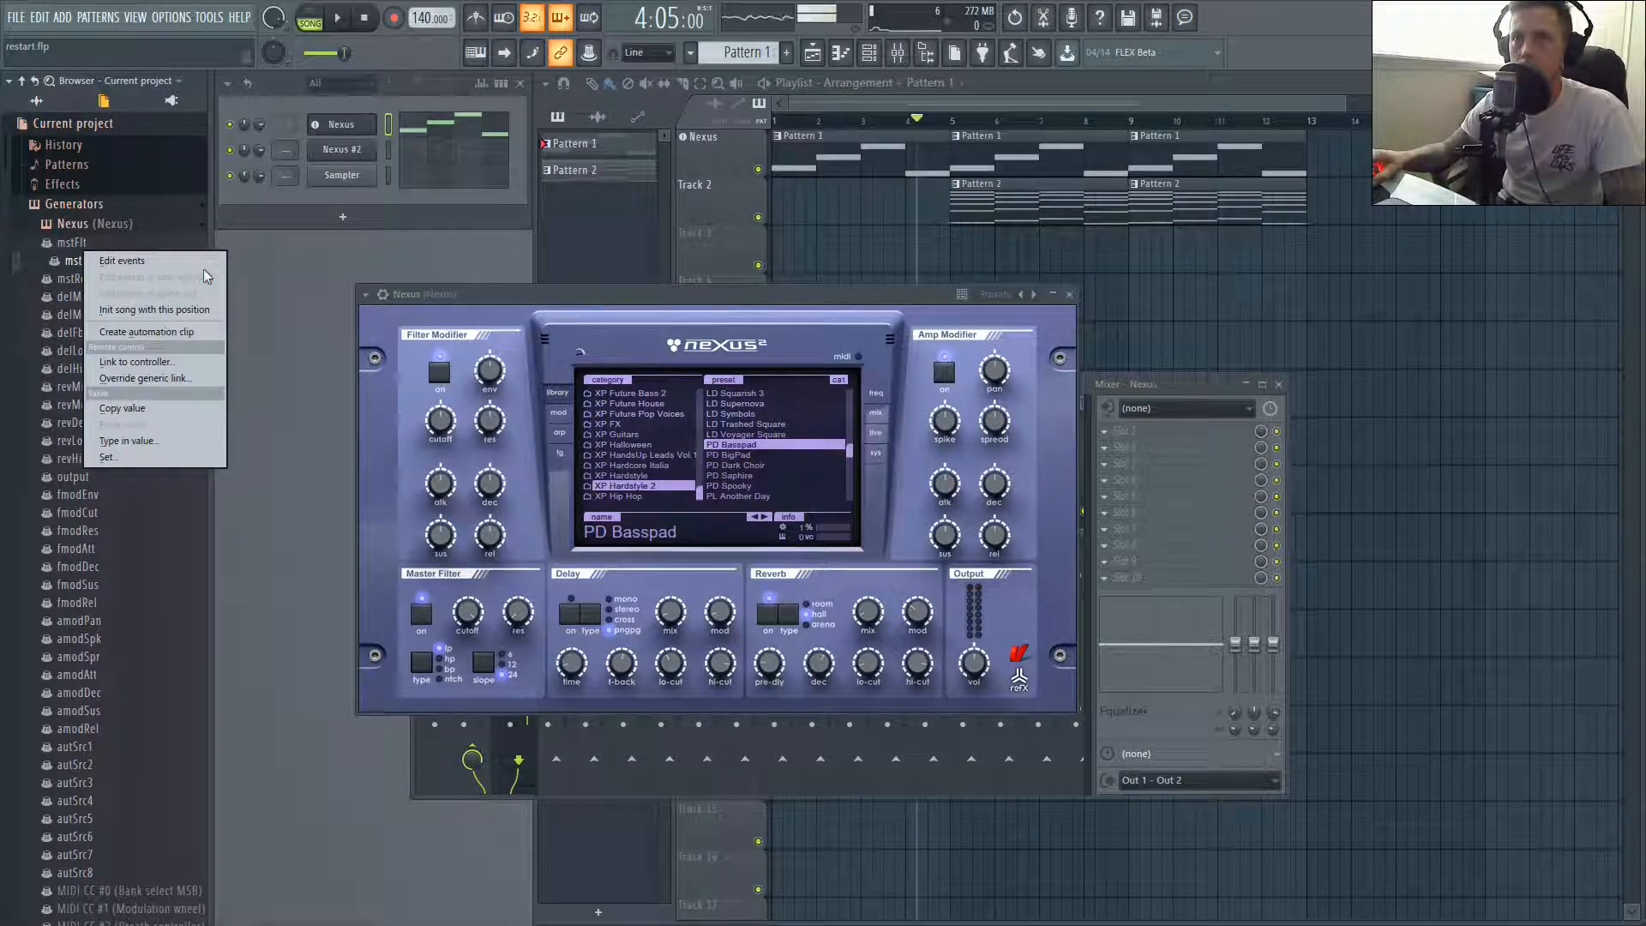
pyautogui.click(182, 333)
pyautogui.click(1068, 295)
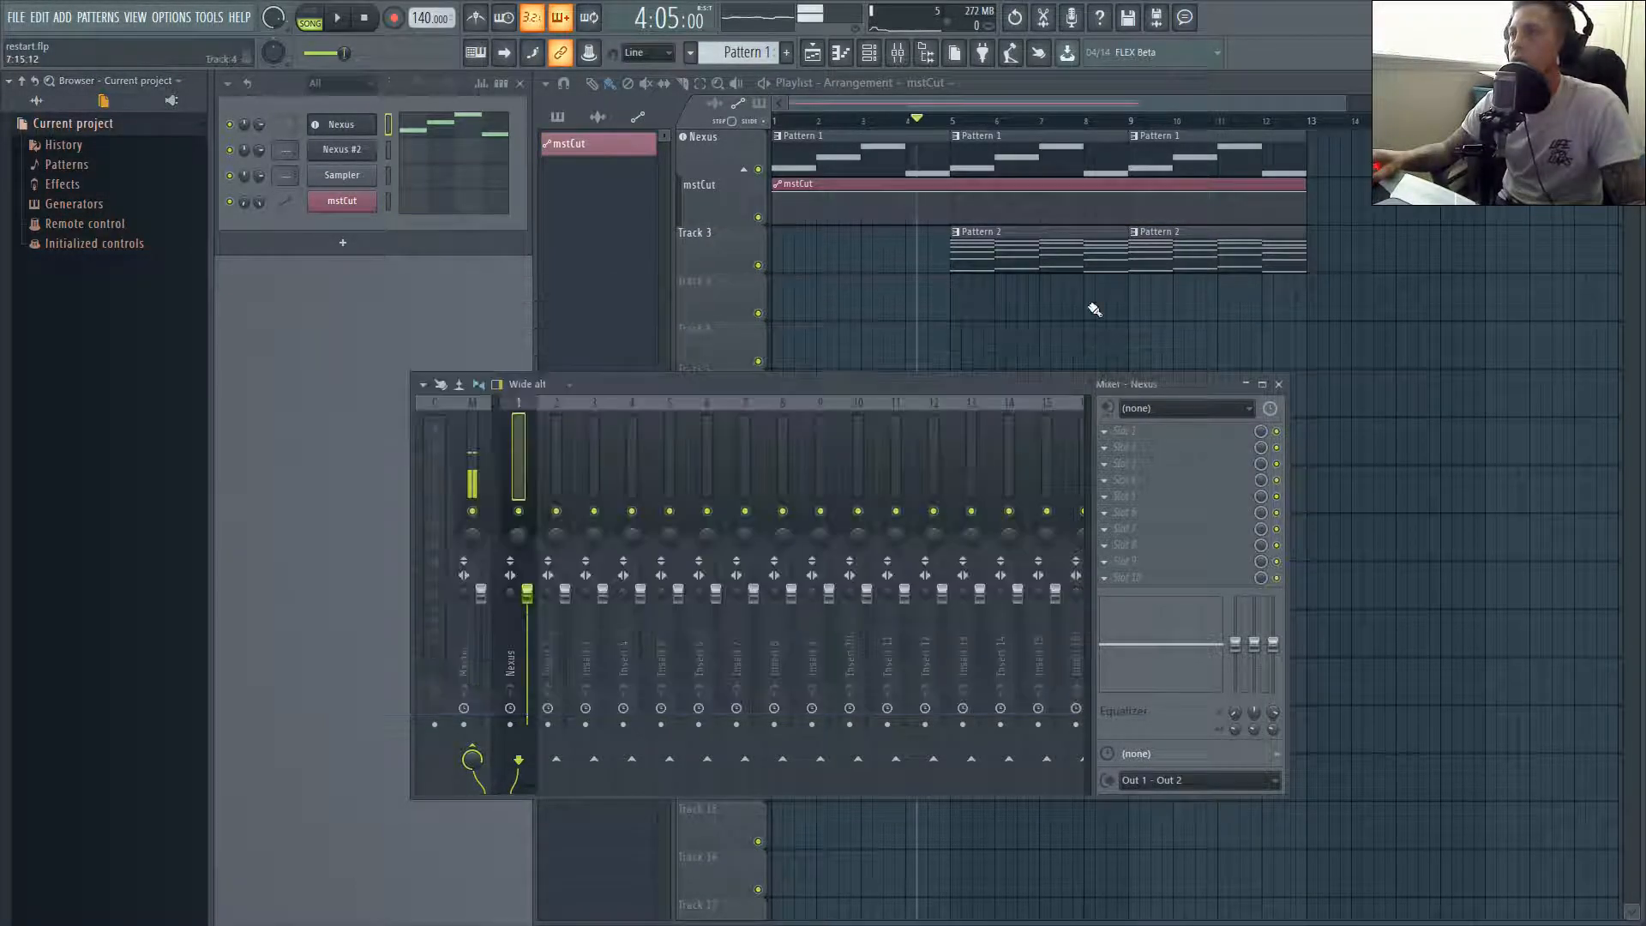
pyautogui.click(1278, 384)
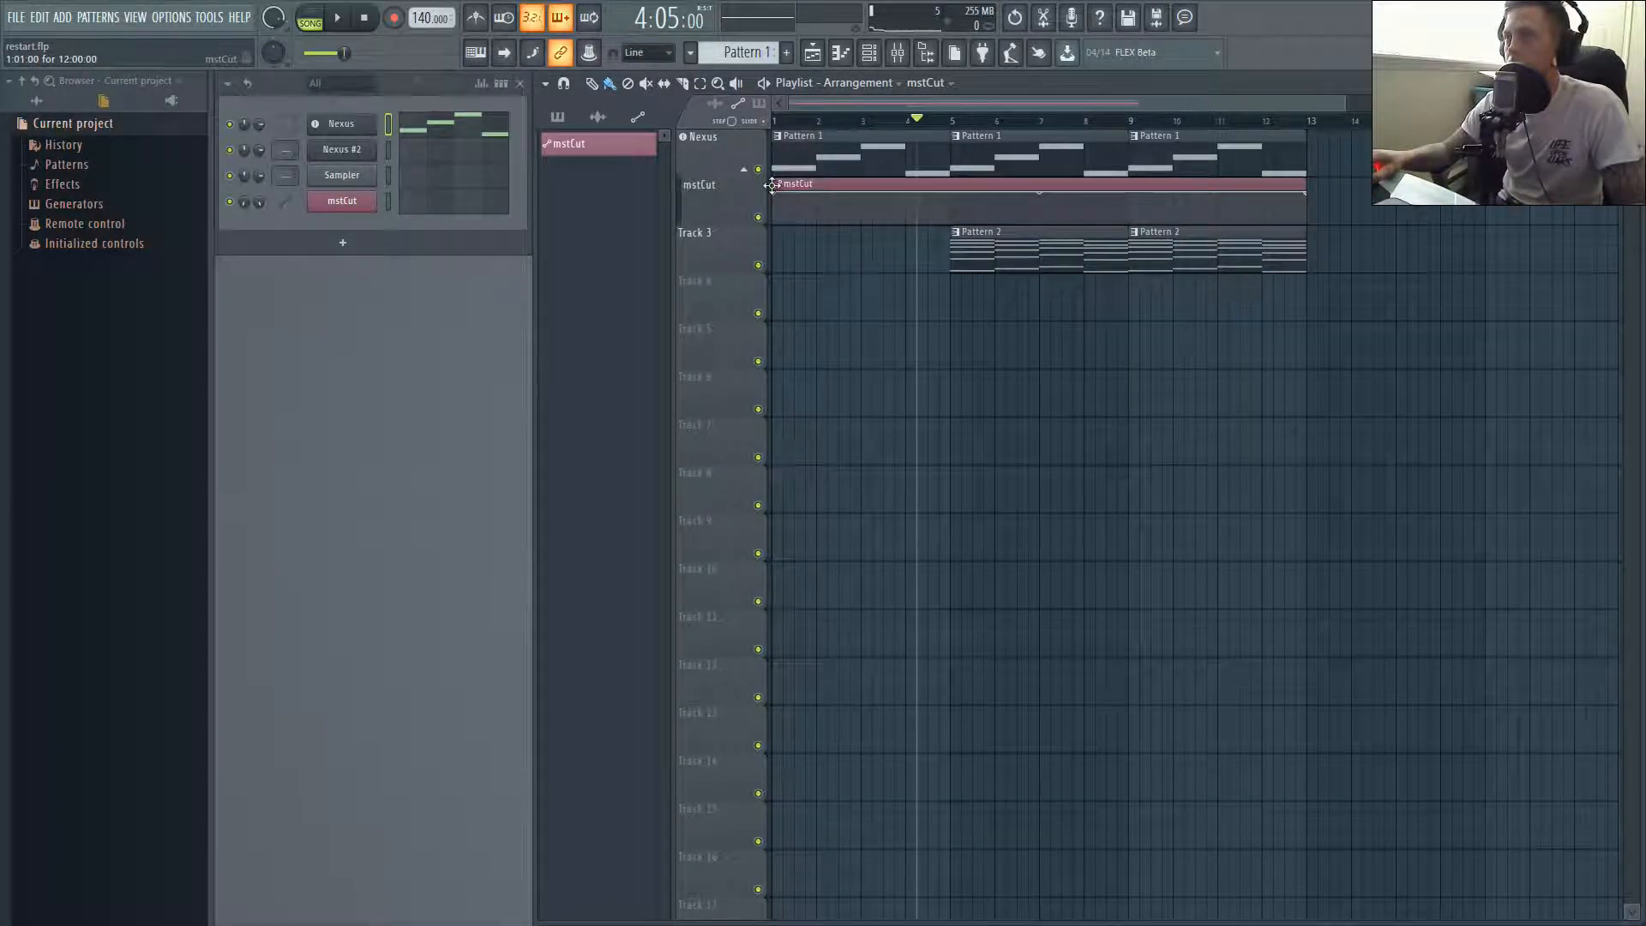
# Shape the mstCut automation as a ramp rising from a lowered start point to a raised control point at bar 5, and play it.
pyautogui.moveTo(776, 190); pyautogui.dragTo(775, 204)
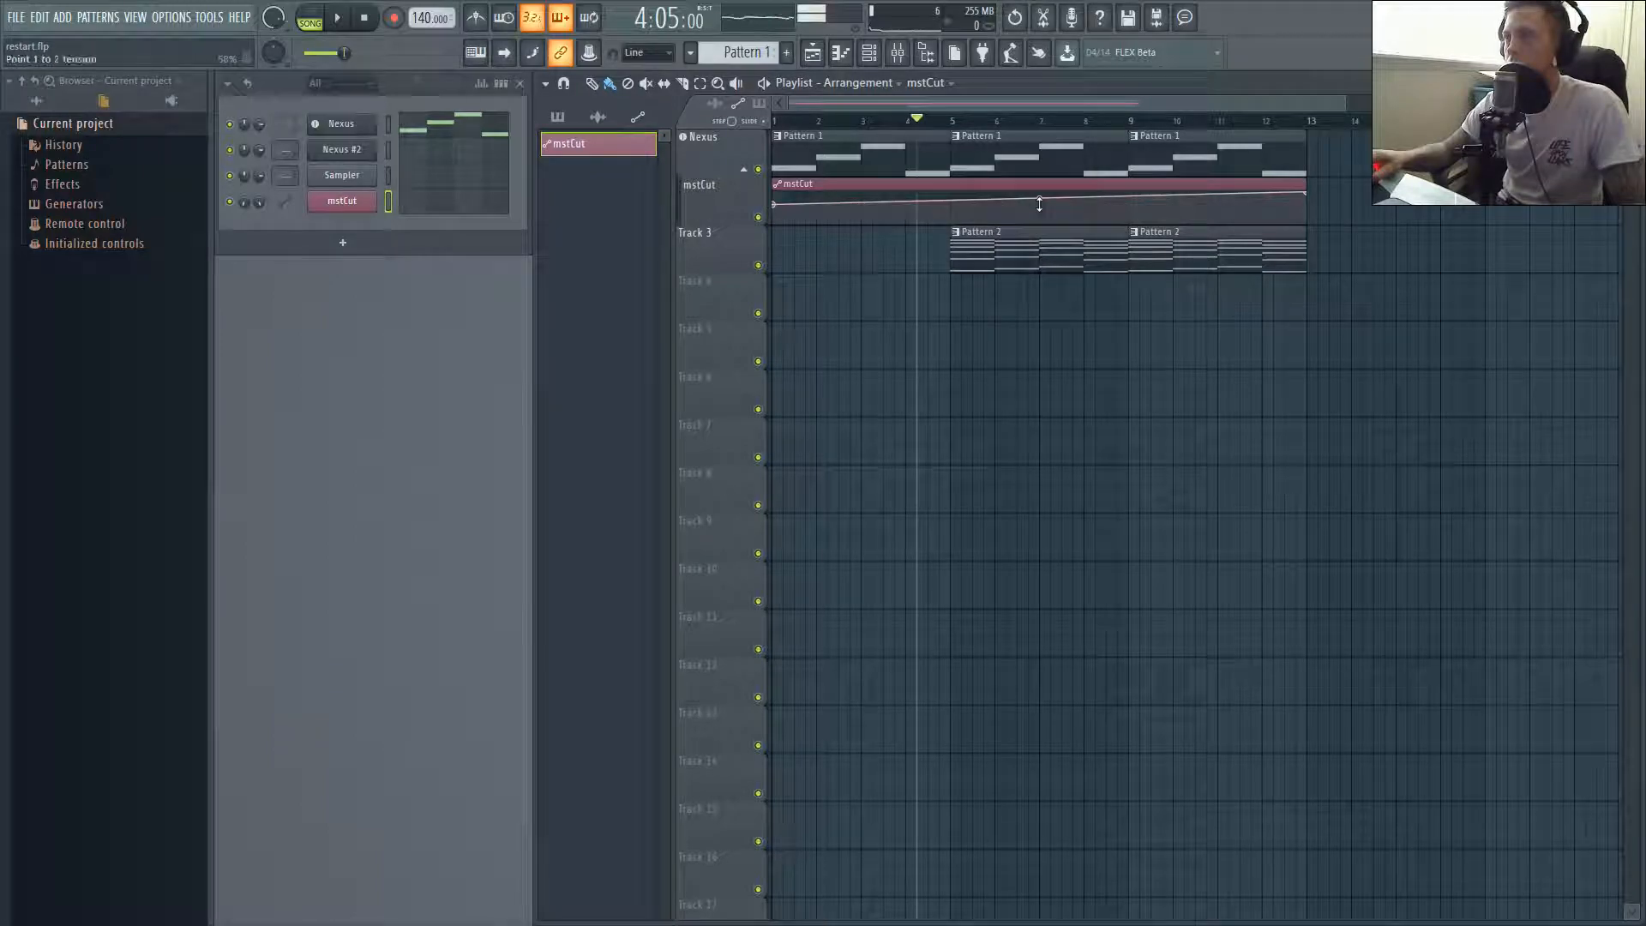
pyautogui.rightClick(954, 202)
pyautogui.moveTo(954, 201); pyautogui.dragTo(950, 185)
pyautogui.press('space')
pyautogui.press('space')
pyautogui.moveTo(273, 38); pyautogui.dragTo(312, 51)
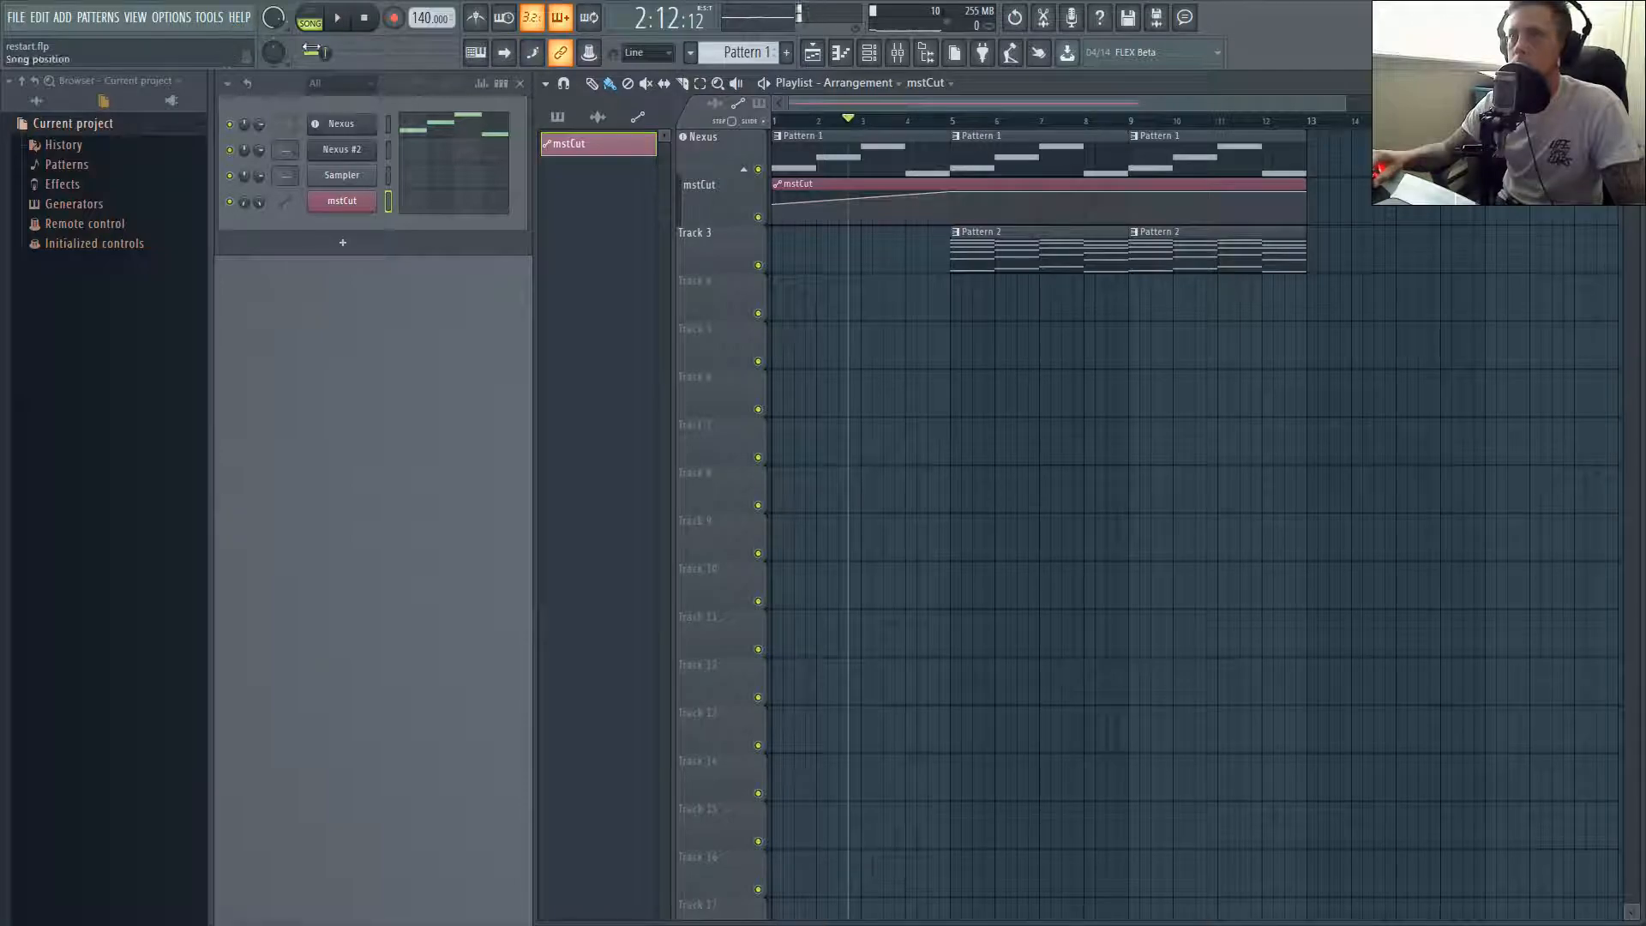
pyautogui.press('space')
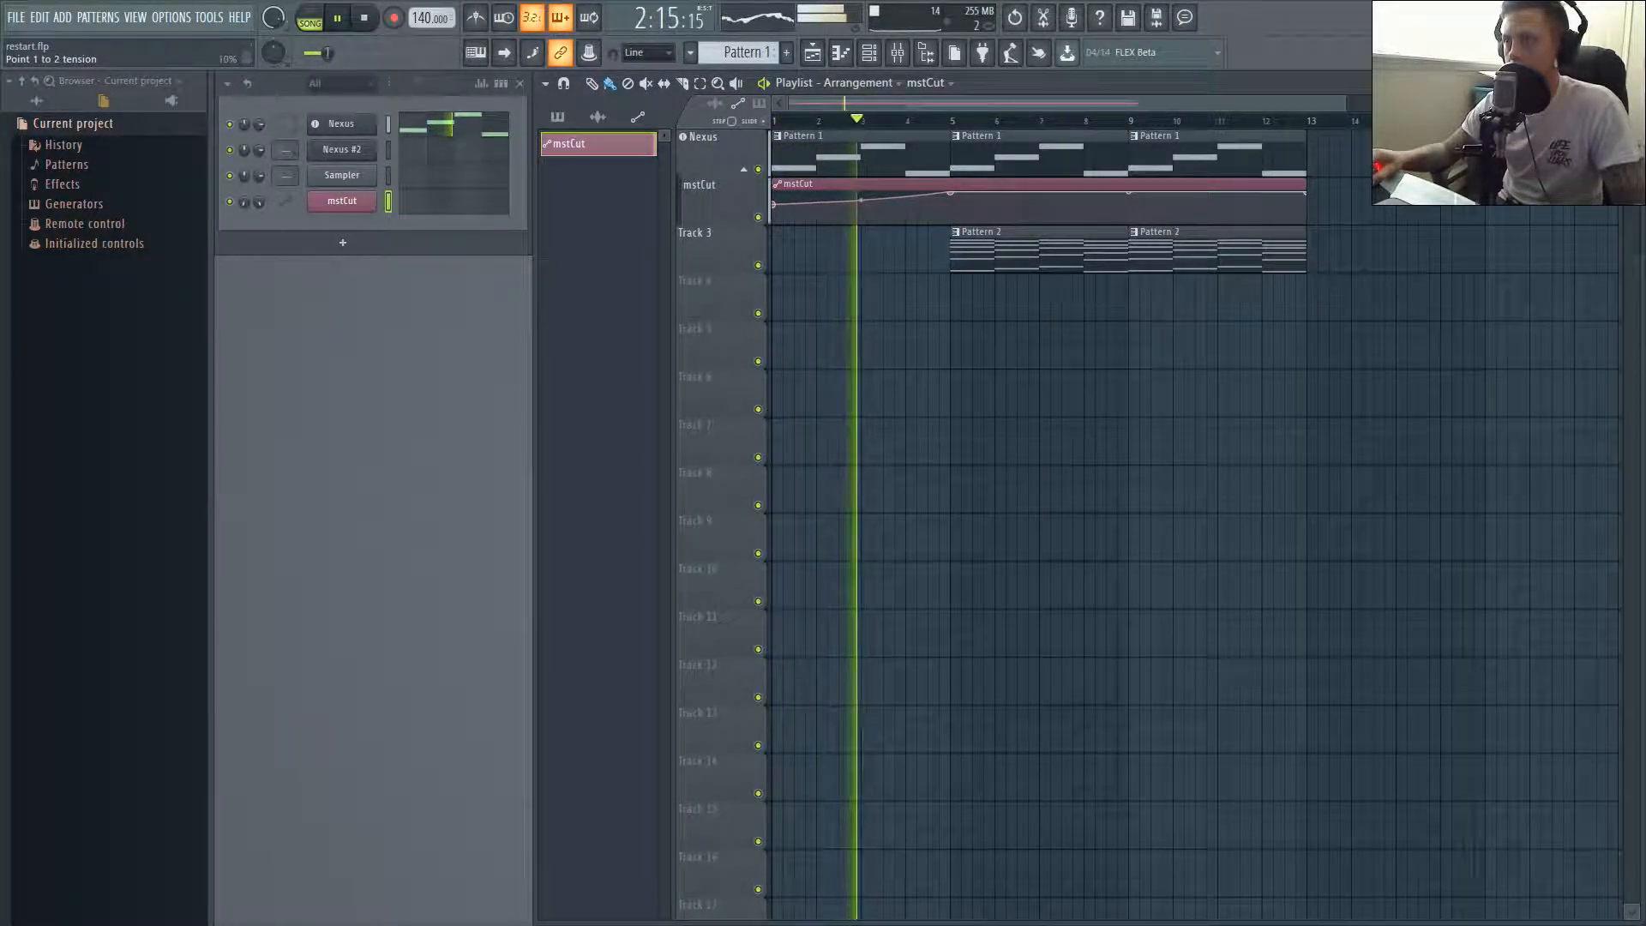
# Bend the mstCut ramp between bars 1 and 5 into a slow-starting curve with a lower start point and replay it.
pyautogui.moveTo(861, 201); pyautogui.dragTo(777, 215)
pyautogui.press('space')
pyautogui.press('space')
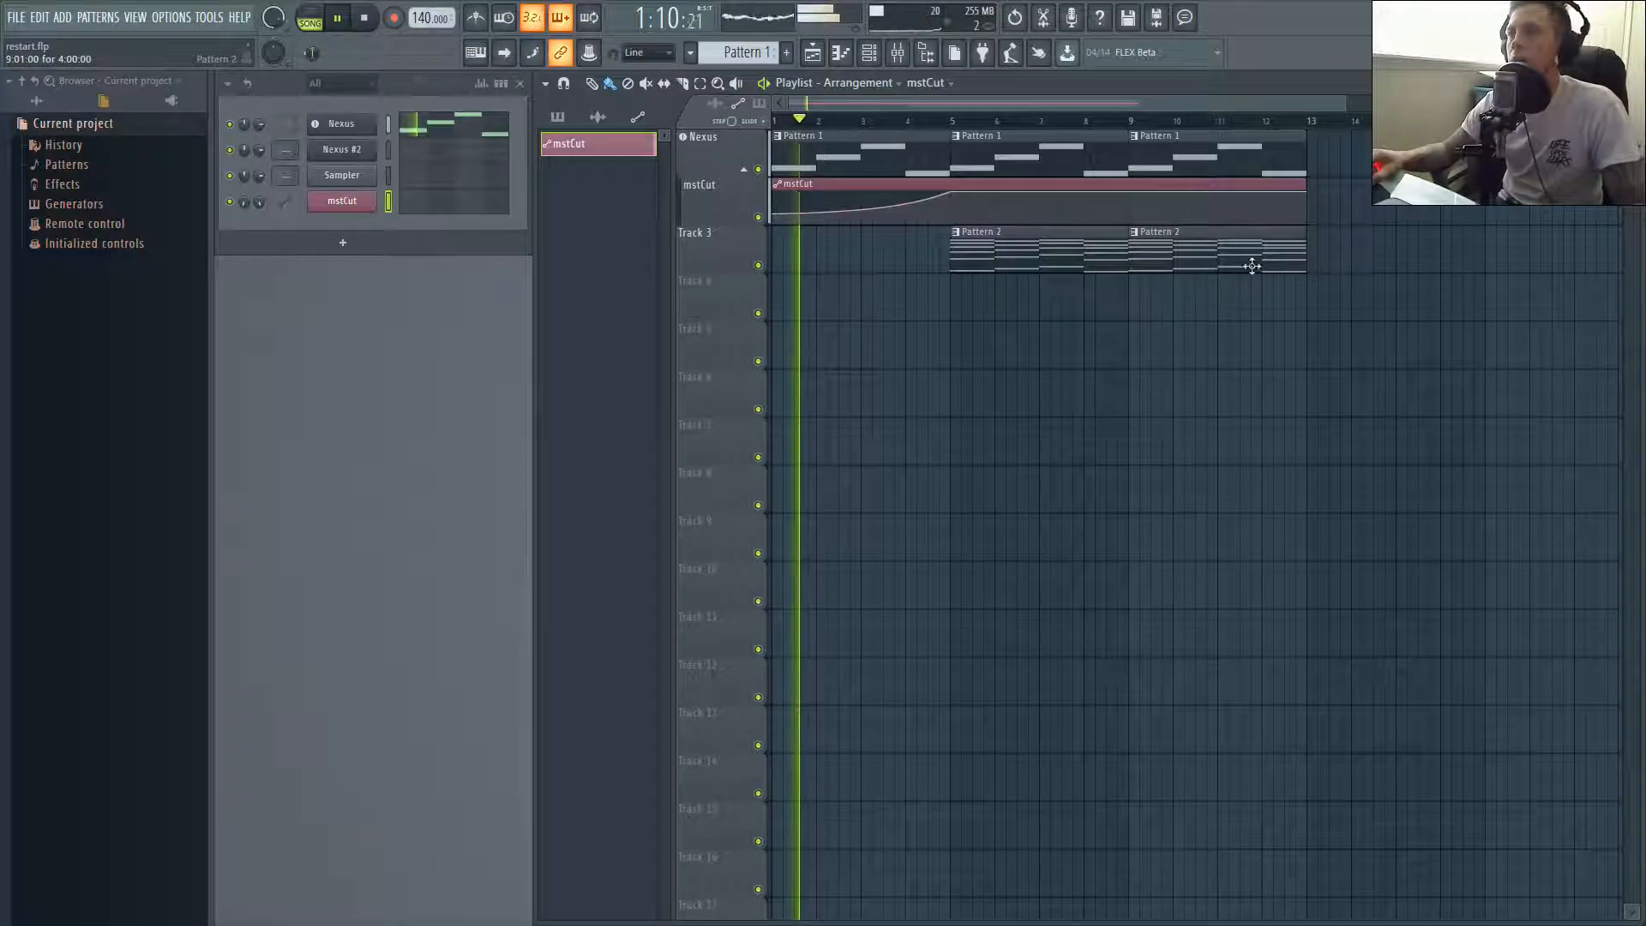
# Turn Track 3 into an instrument track using the existing Nexus #2 channel, assigned to a free mixer track.
pyautogui.rightClick(740, 245)
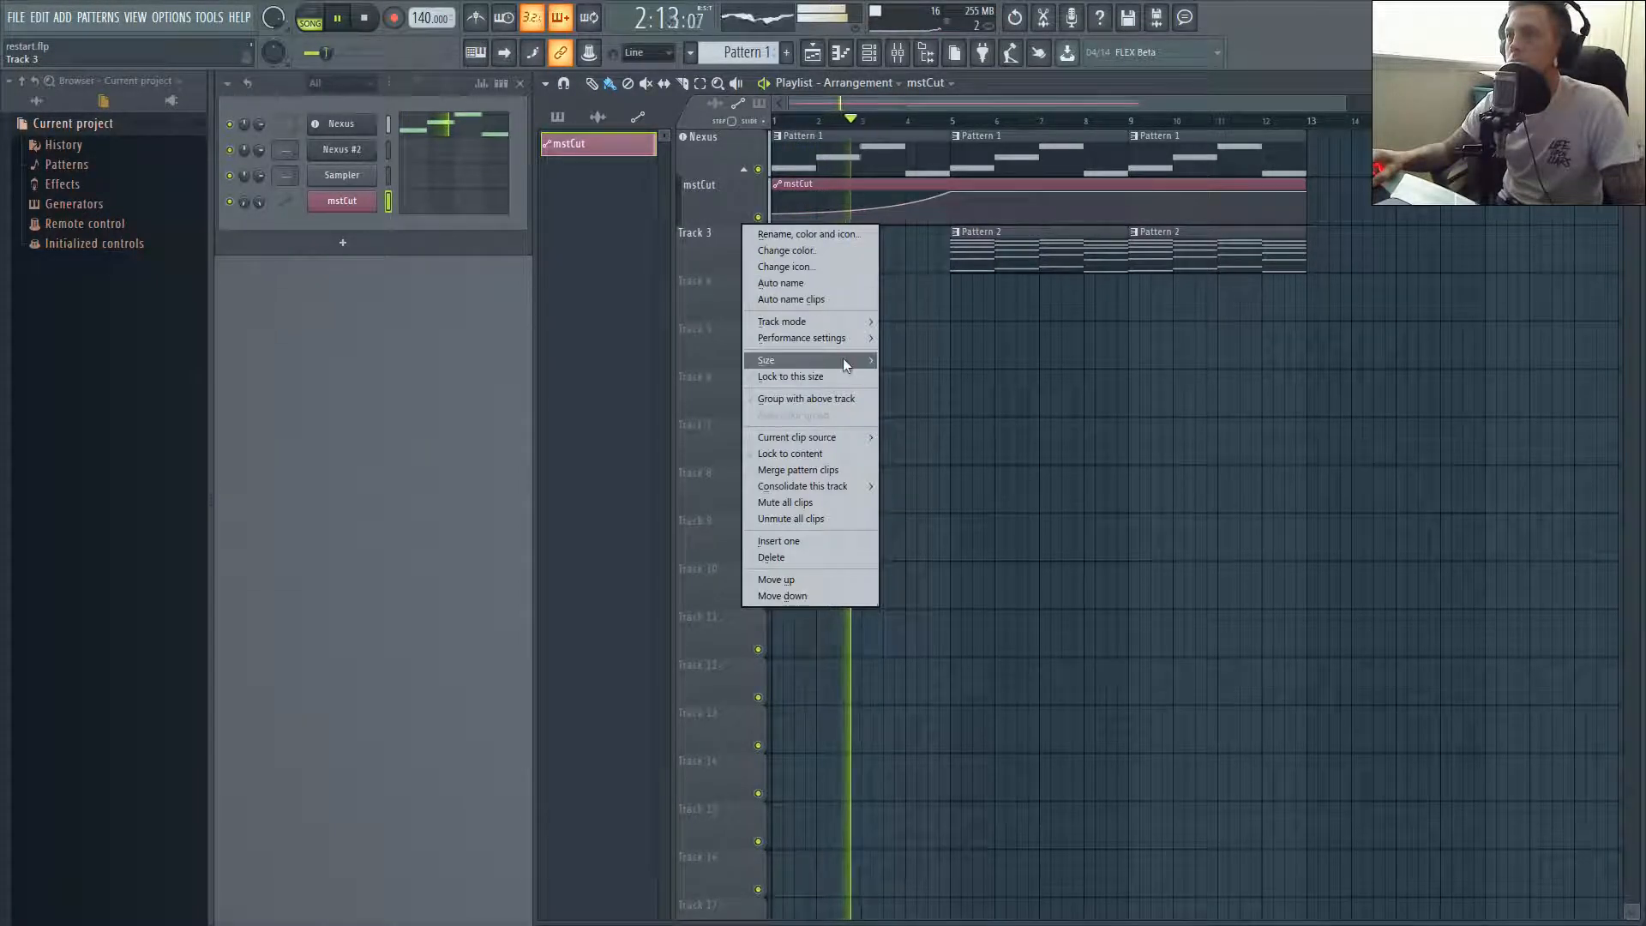
pyautogui.moveTo(814, 321)
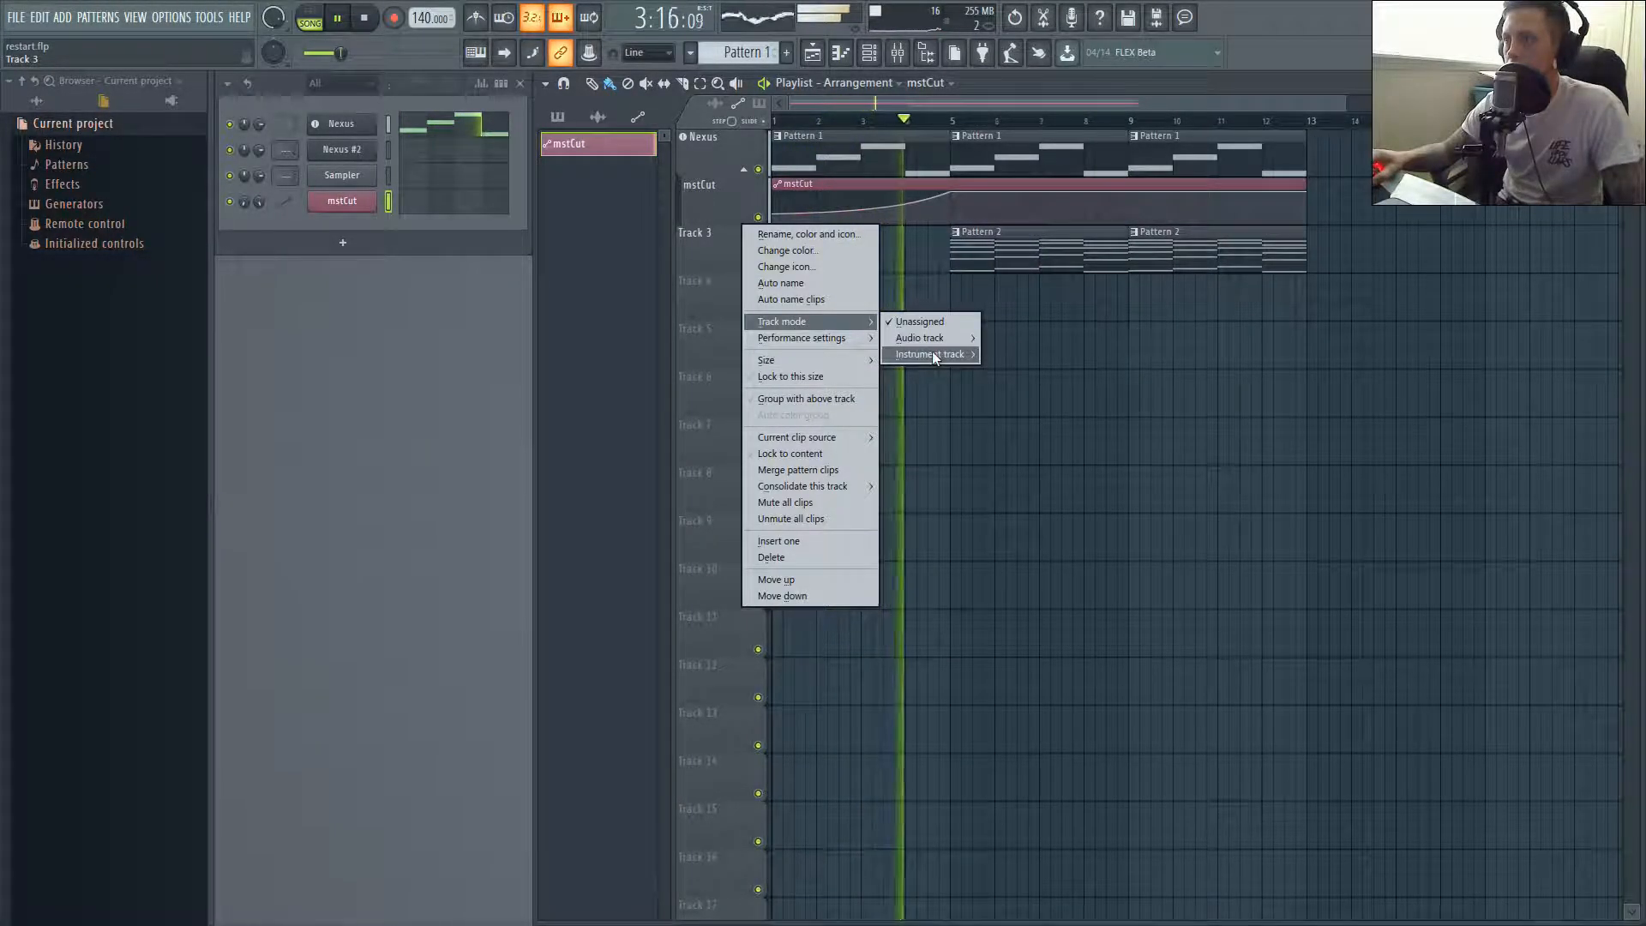
pyautogui.moveTo(930, 354)
pyautogui.moveTo(1086, 29)
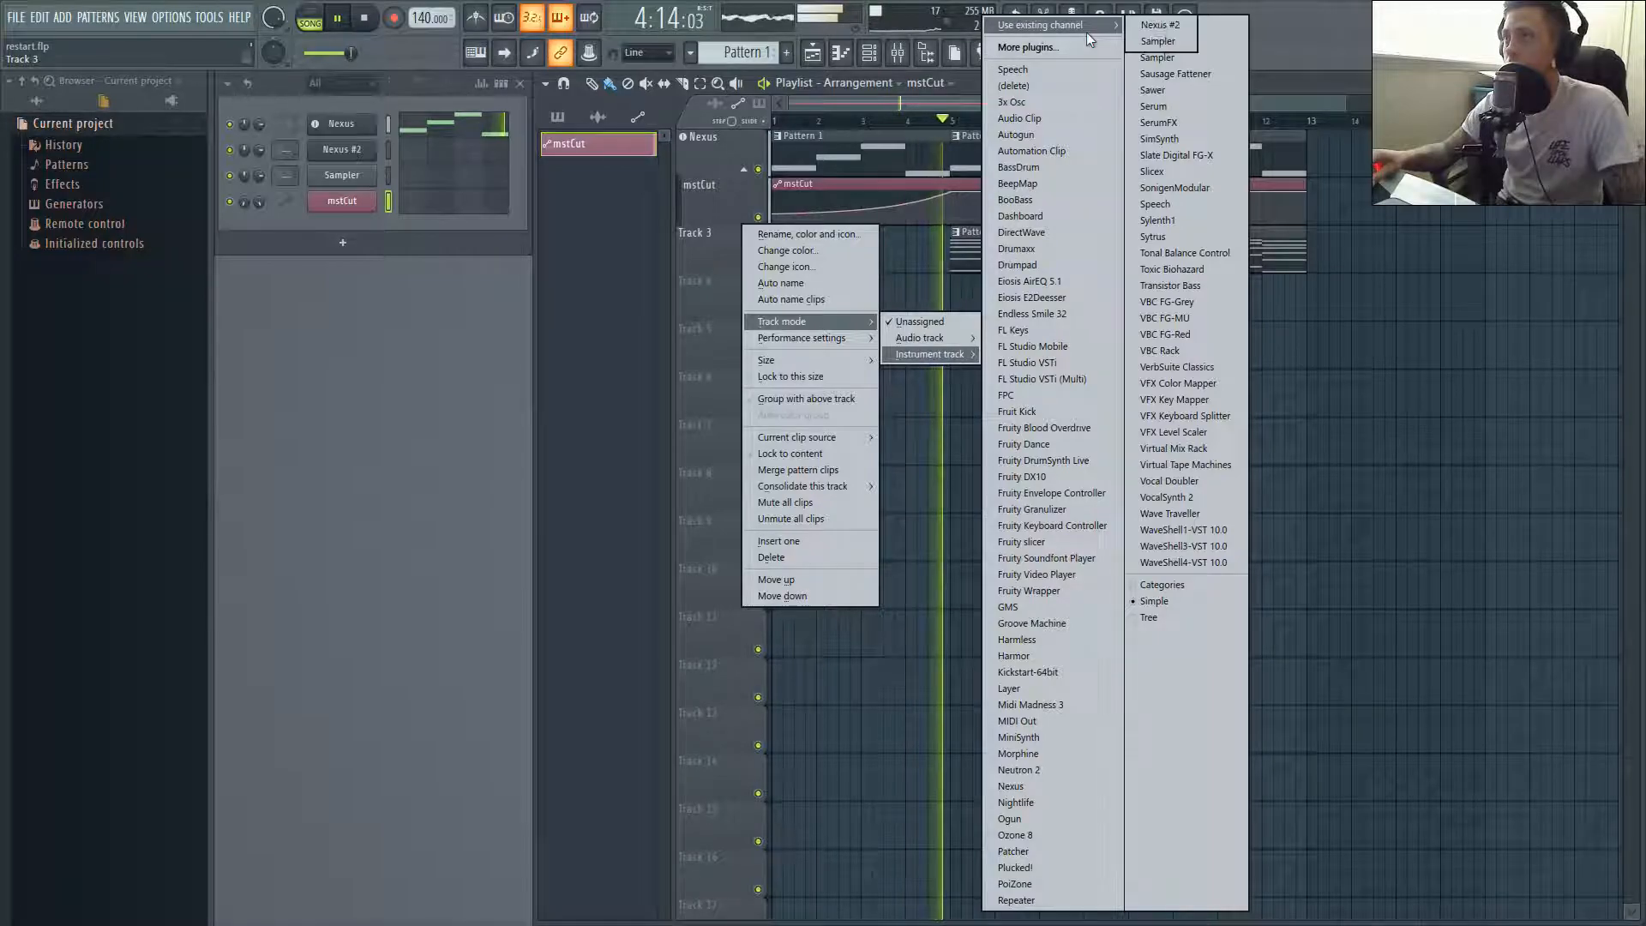
pyautogui.click(1153, 29)
pyautogui.click(949, 515)
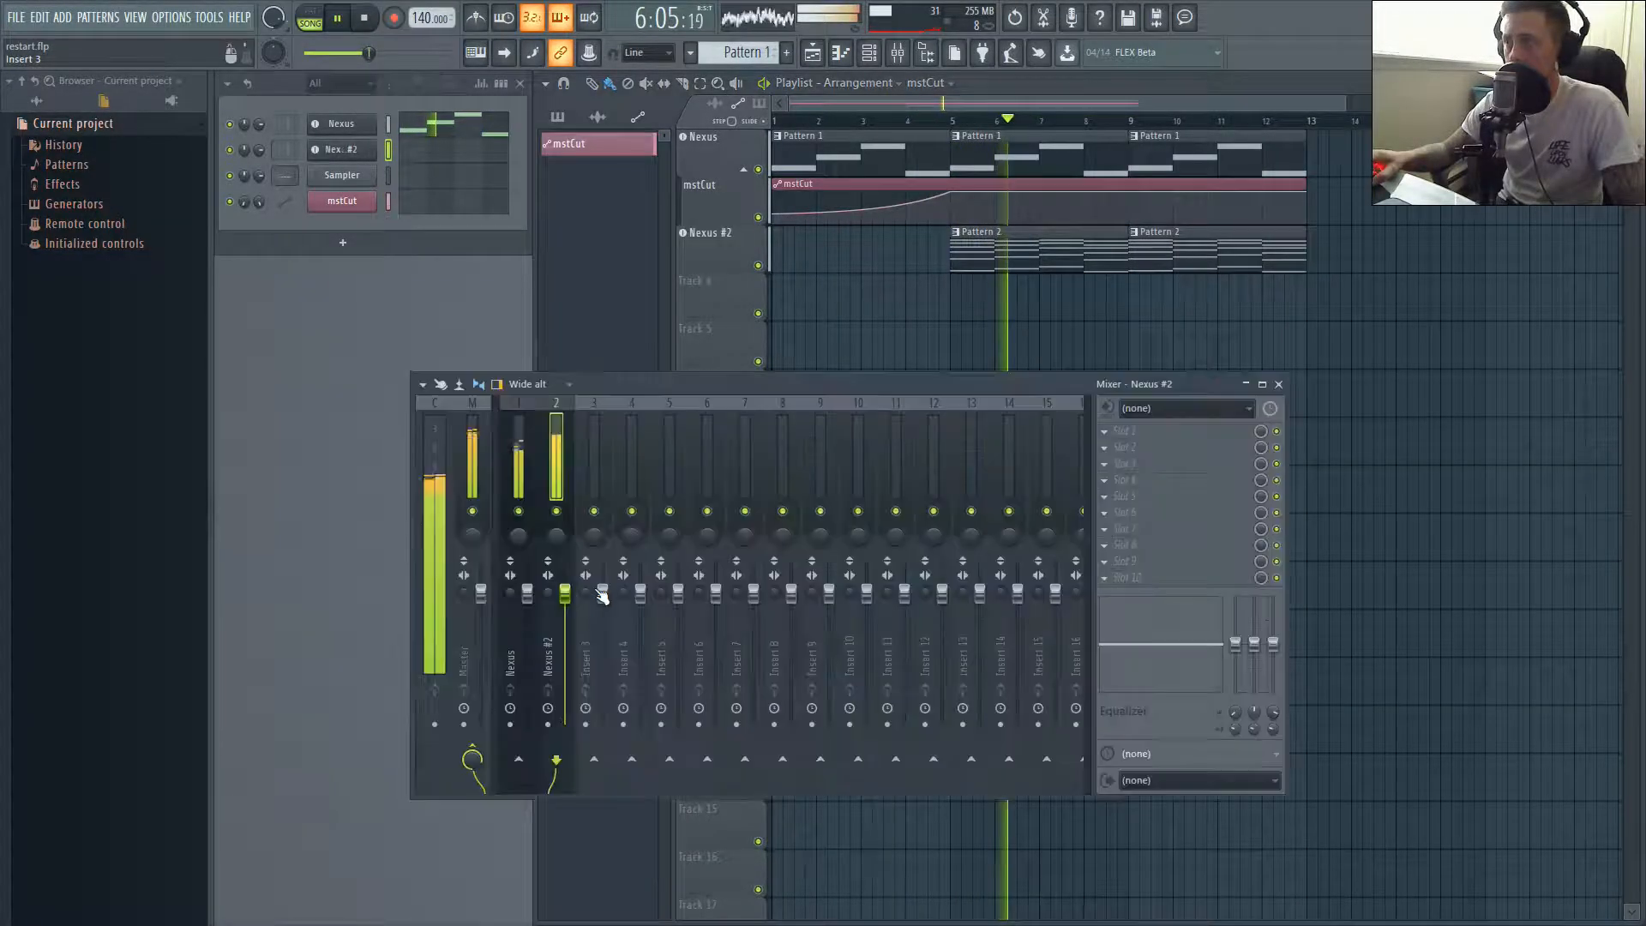
pyautogui.click(1278, 384)
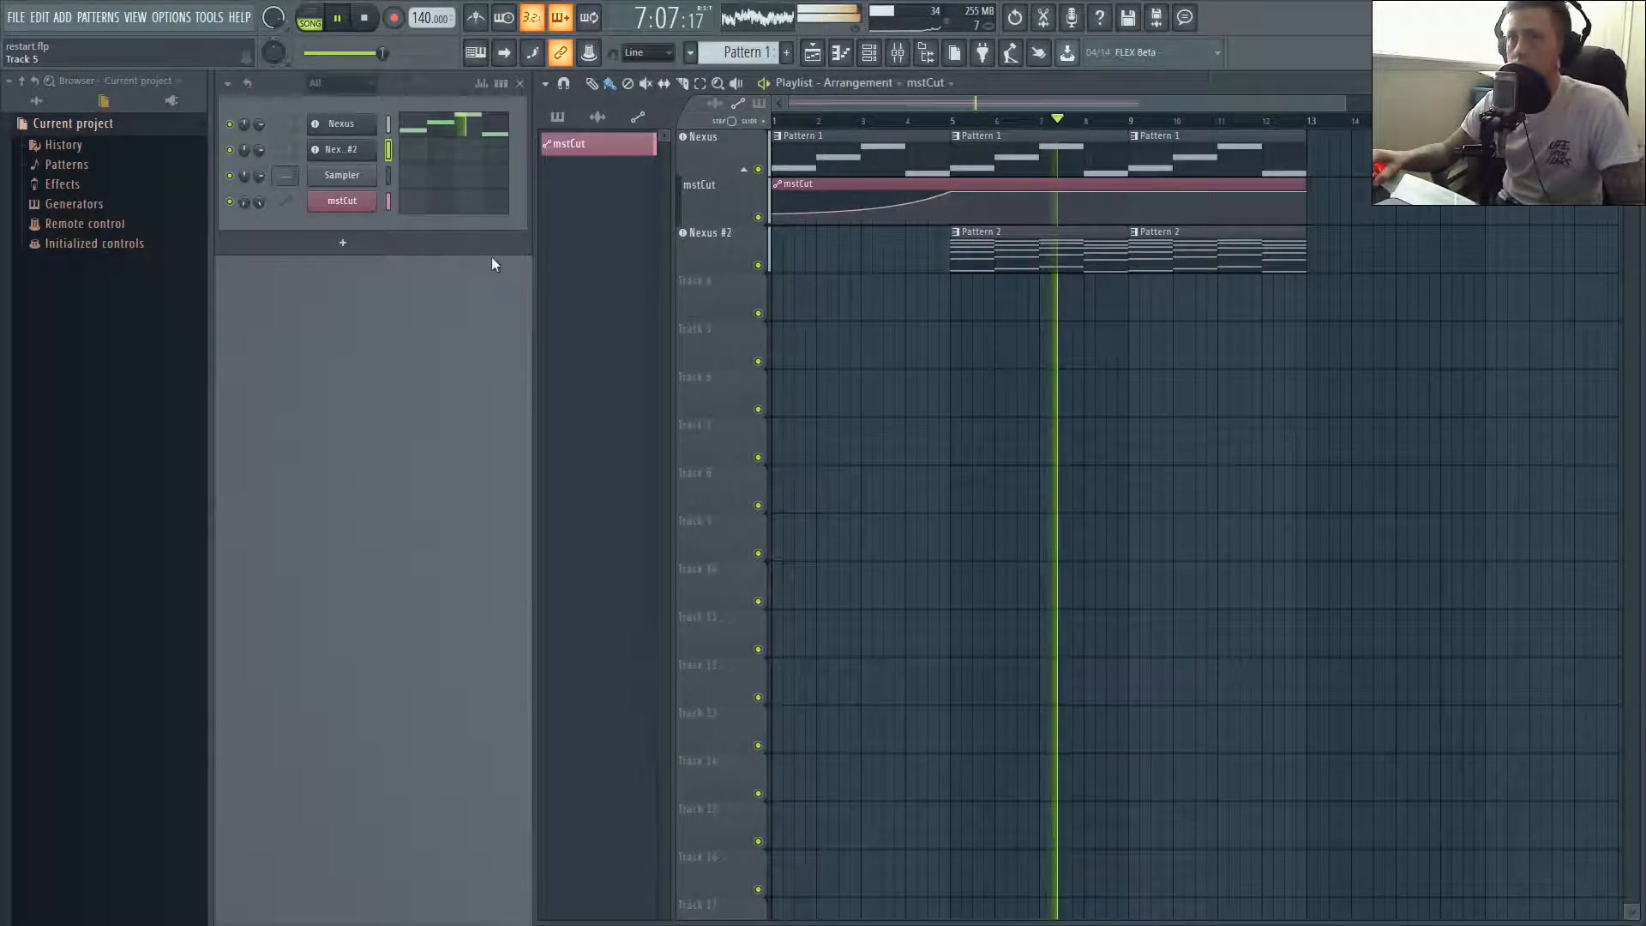
# Stop playback, list the Nexus #2 plugin's parameters in the browser, and switch on its master filter.
pyautogui.click(352, 152)
pyautogui.press('space')
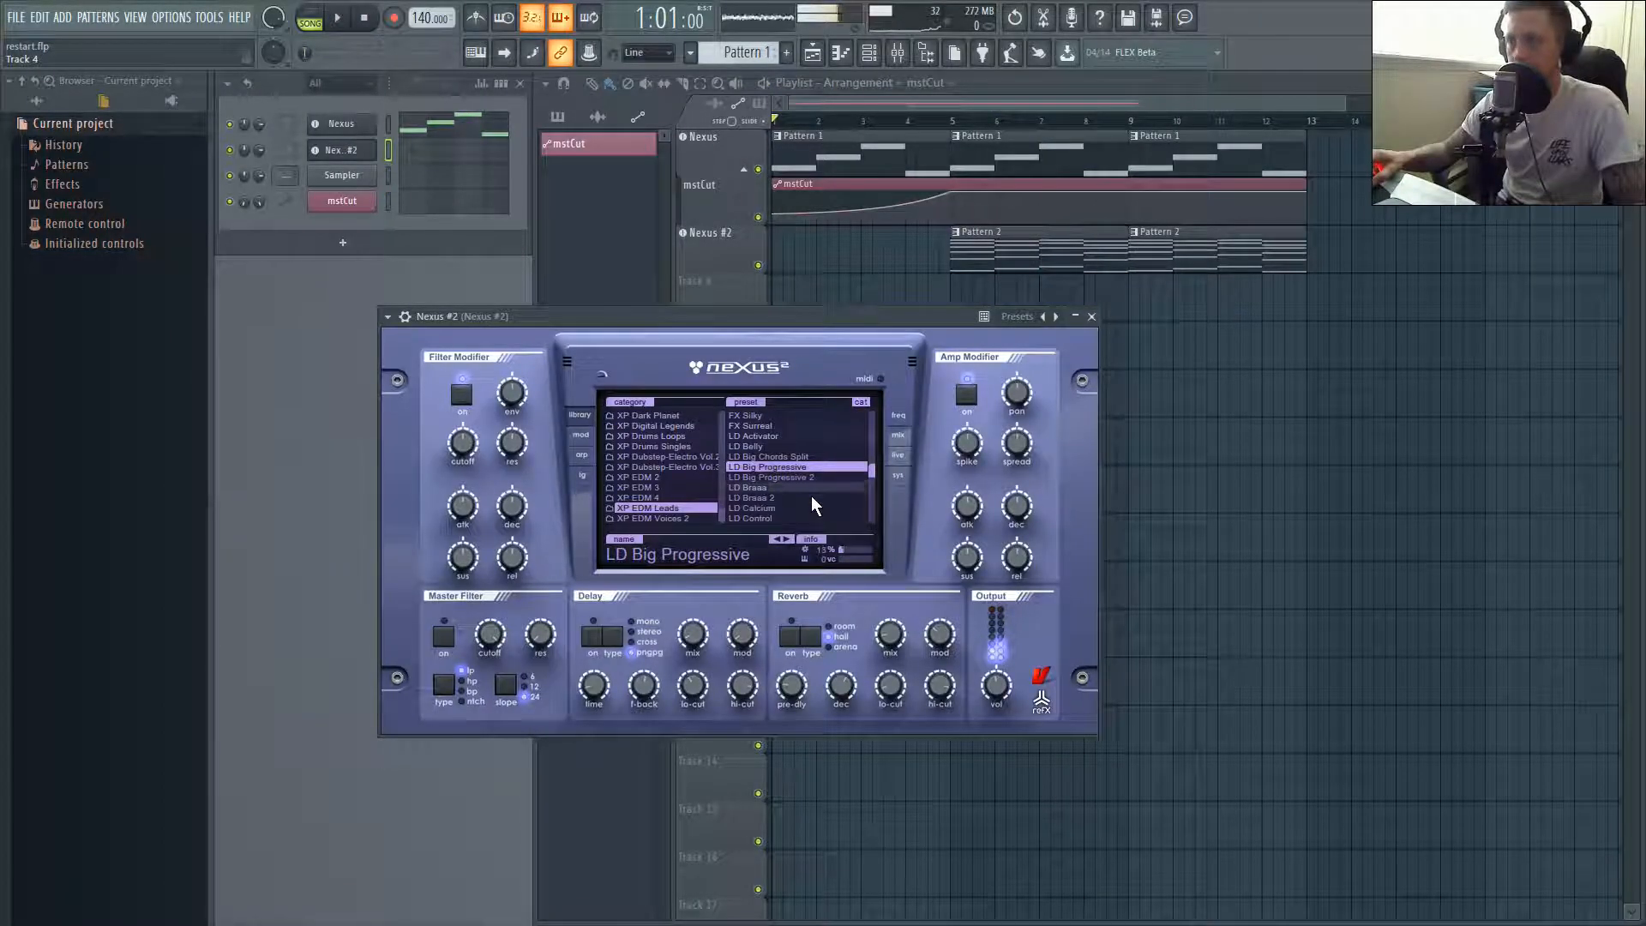
pyautogui.click(388, 316)
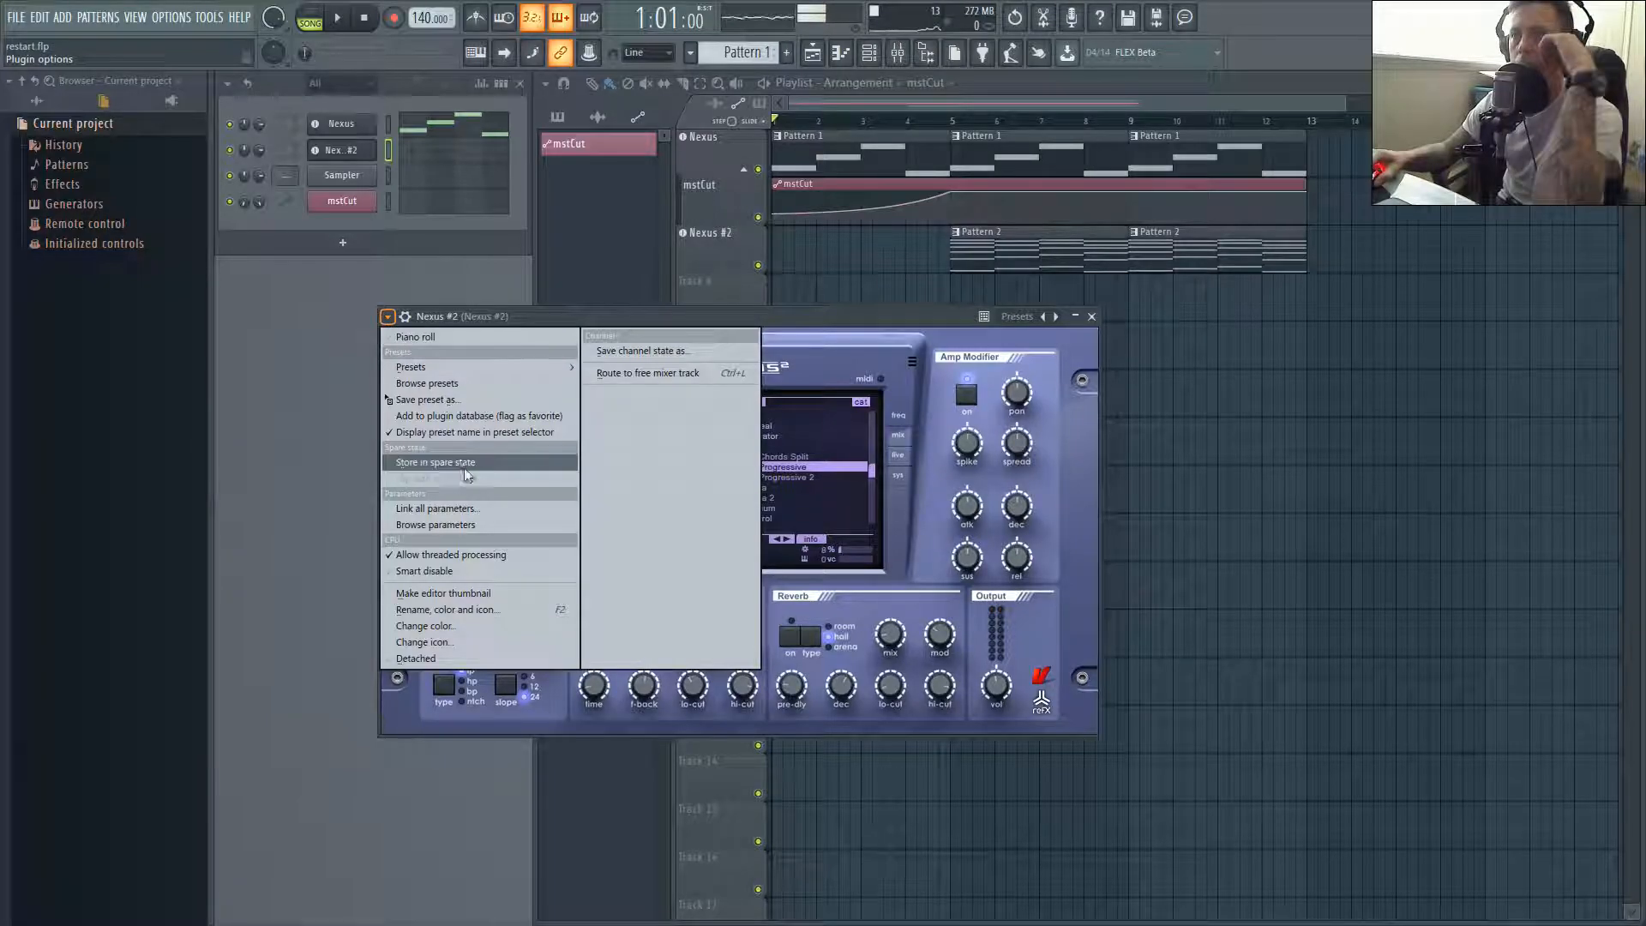
pyautogui.click(463, 525)
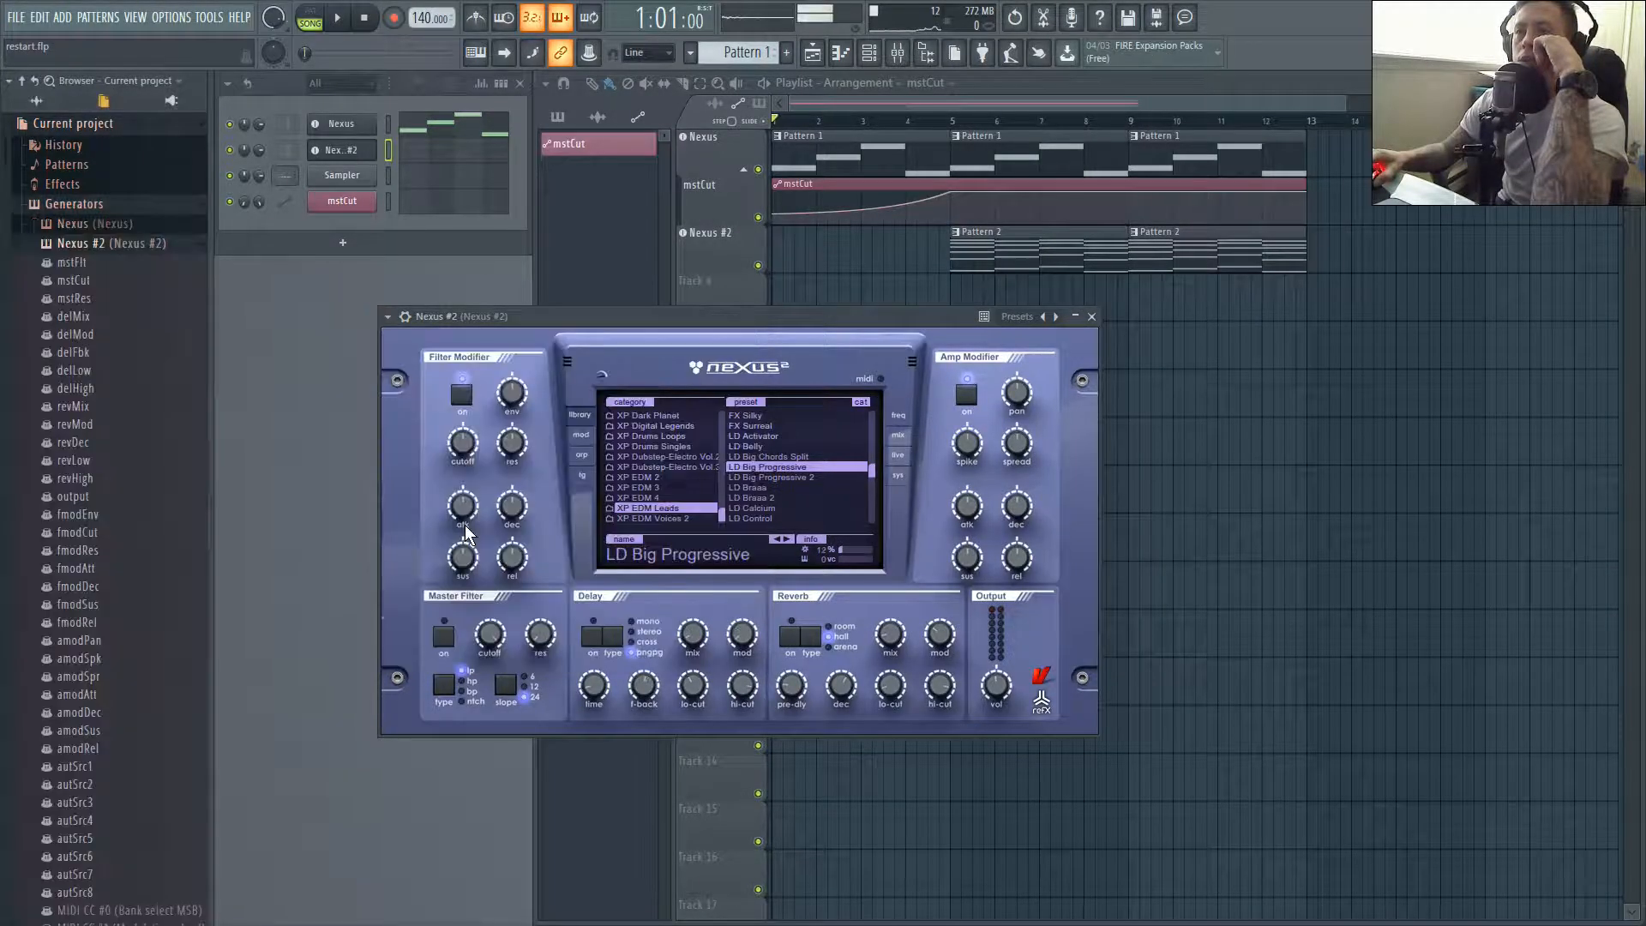
pyautogui.click(444, 636)
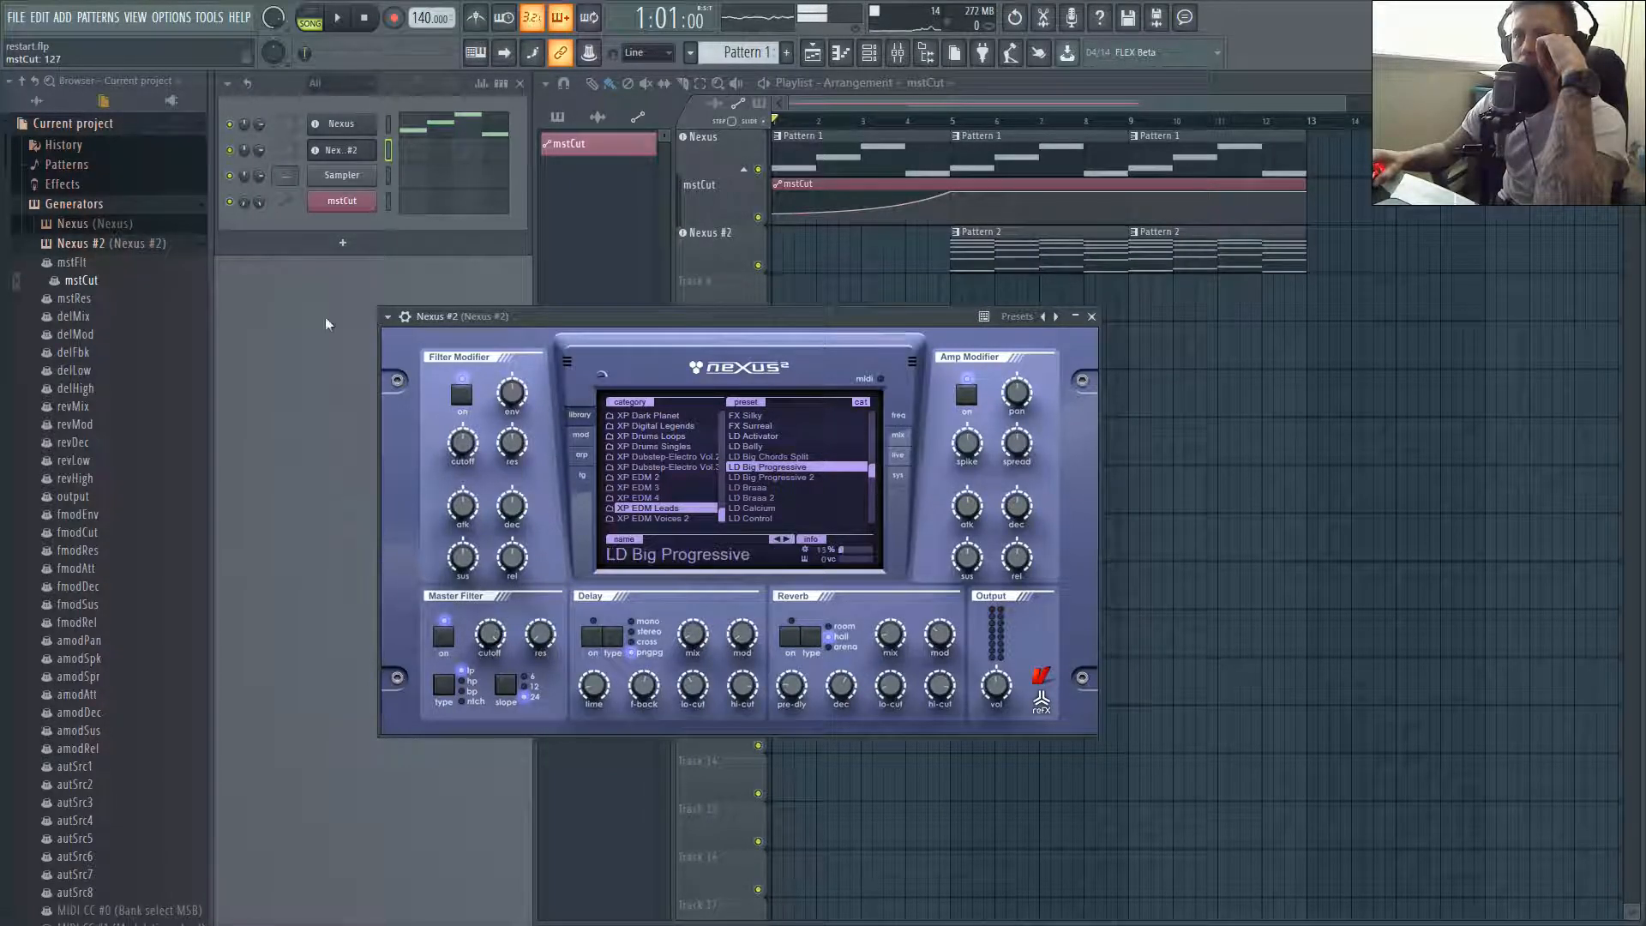
# Create an automation clip for Nexus #2's master filter cutoff (mstCut) and close the plugin window.
pyautogui.rightClick(81, 281)
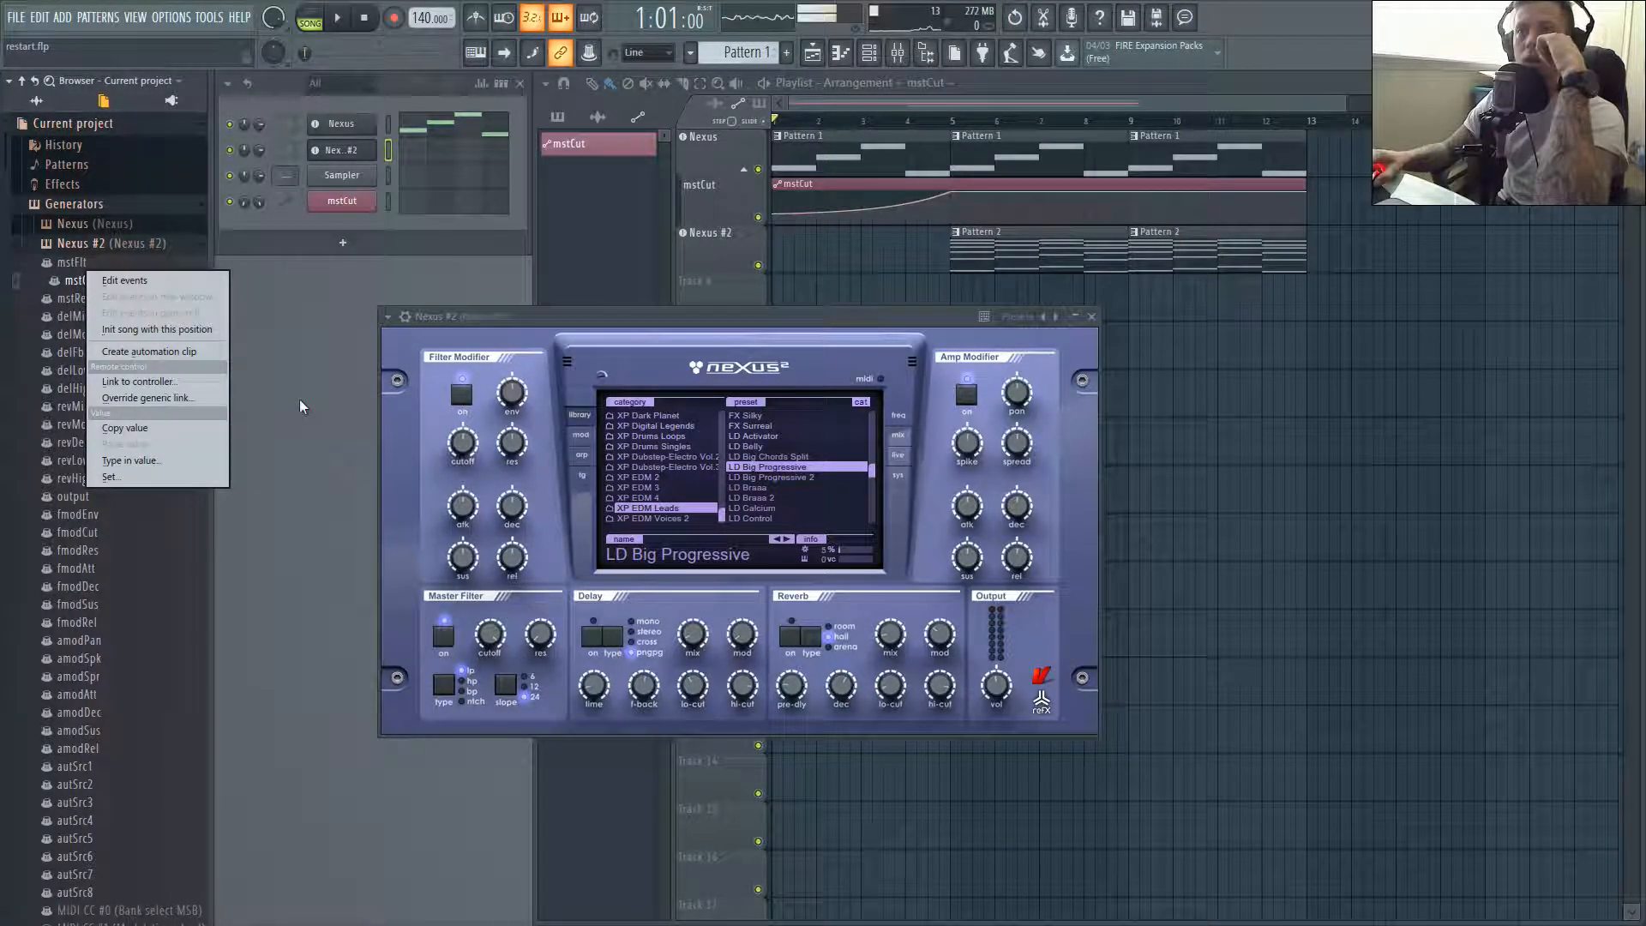
pyautogui.click(158, 352)
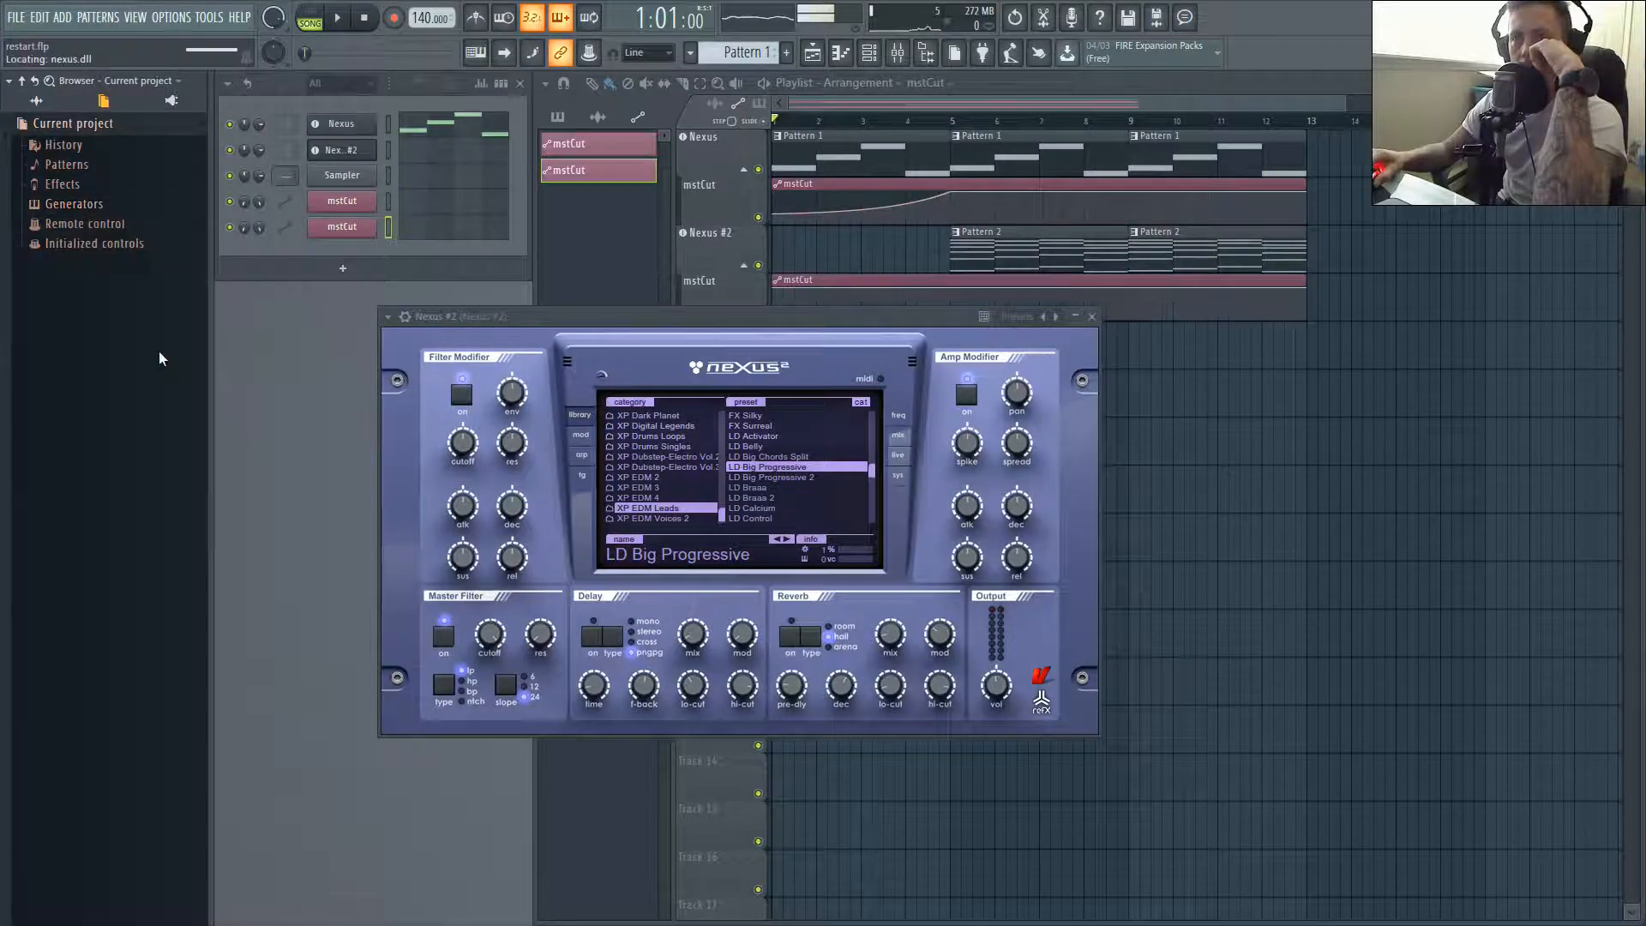
pyautogui.click(1091, 316)
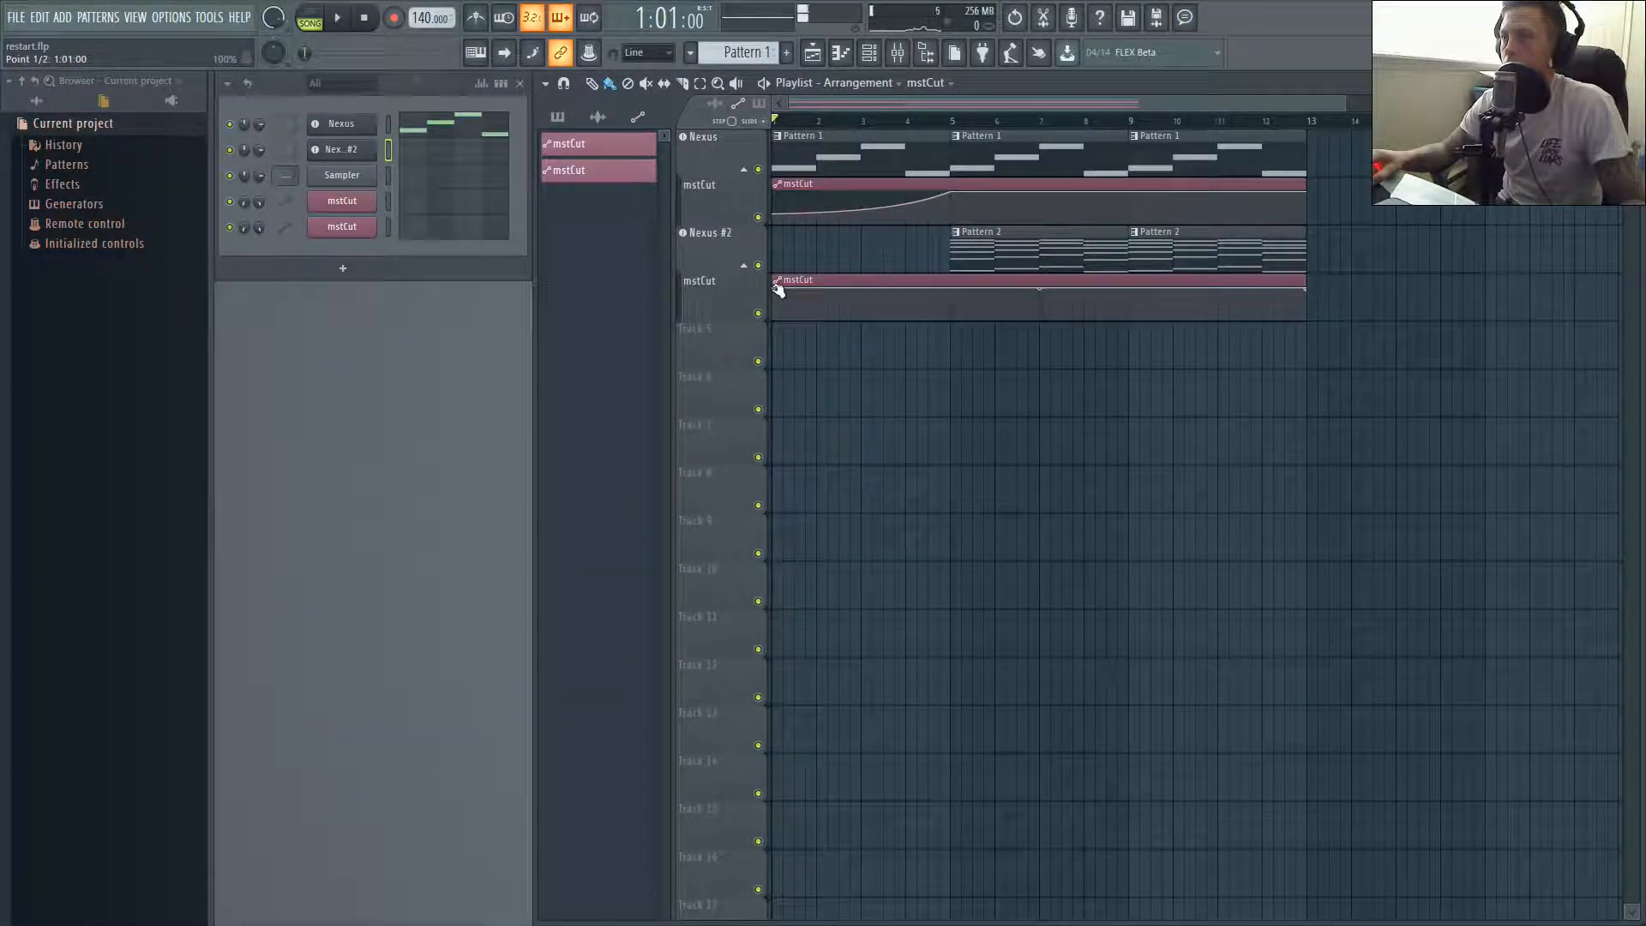
# Shape the Nexus #2 mstCut automation as a straight ramp from a fully lowered start point to a raised control point just before bar 5.
pyautogui.moveTo(776, 288); pyautogui.dragTo(773, 319)
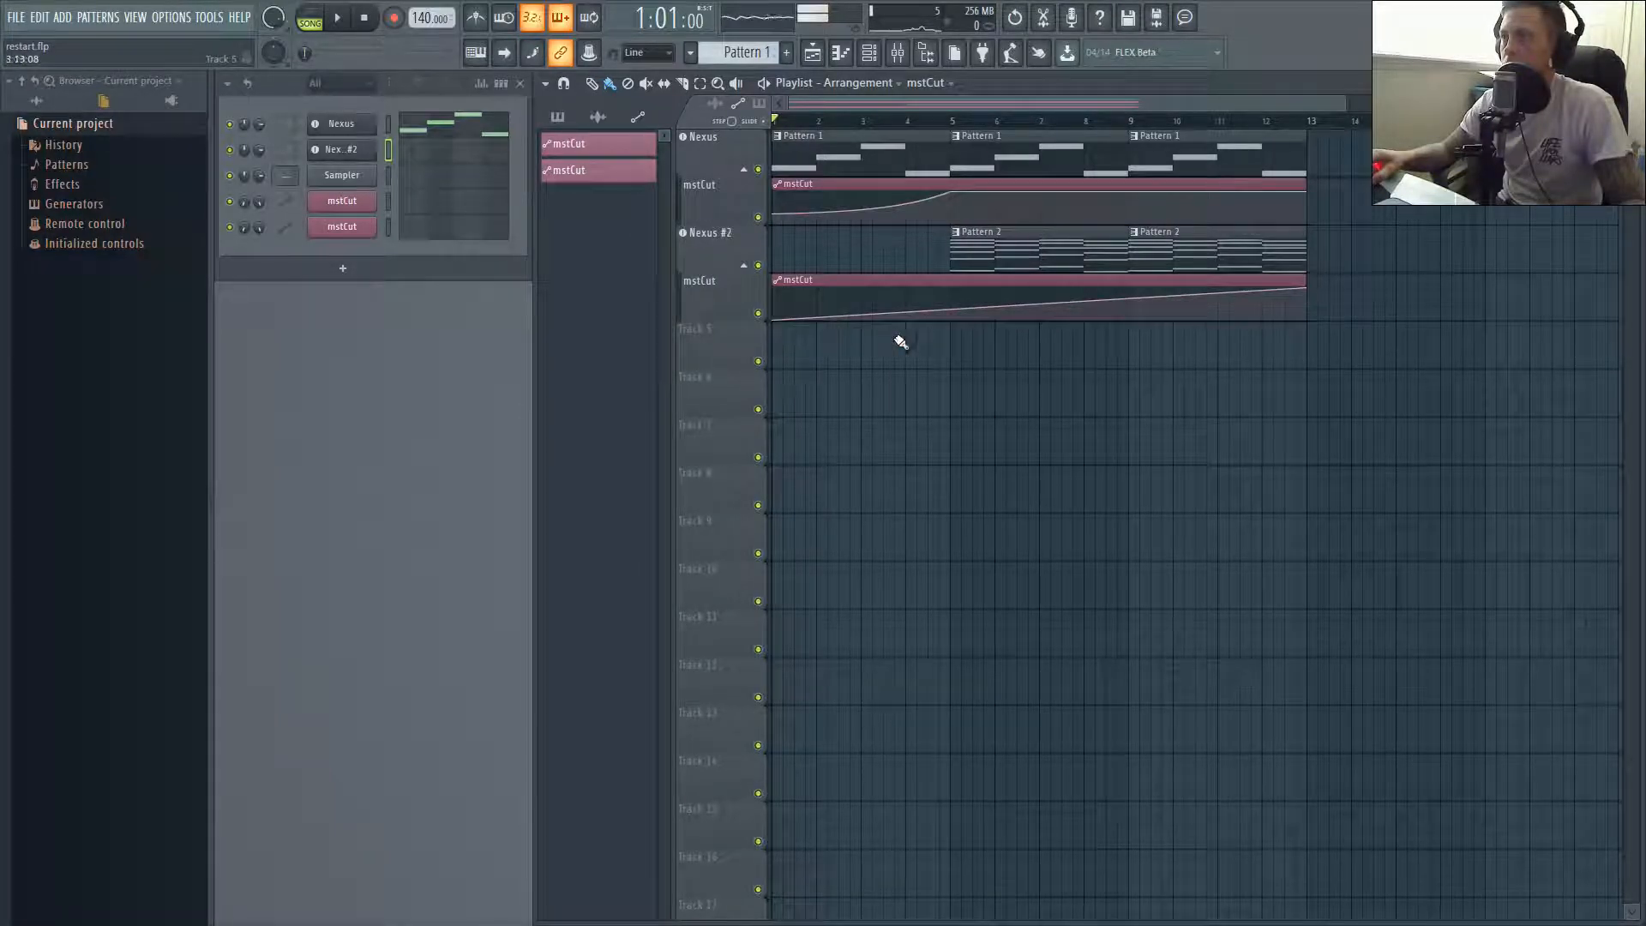
pyautogui.rightClick(948, 319)
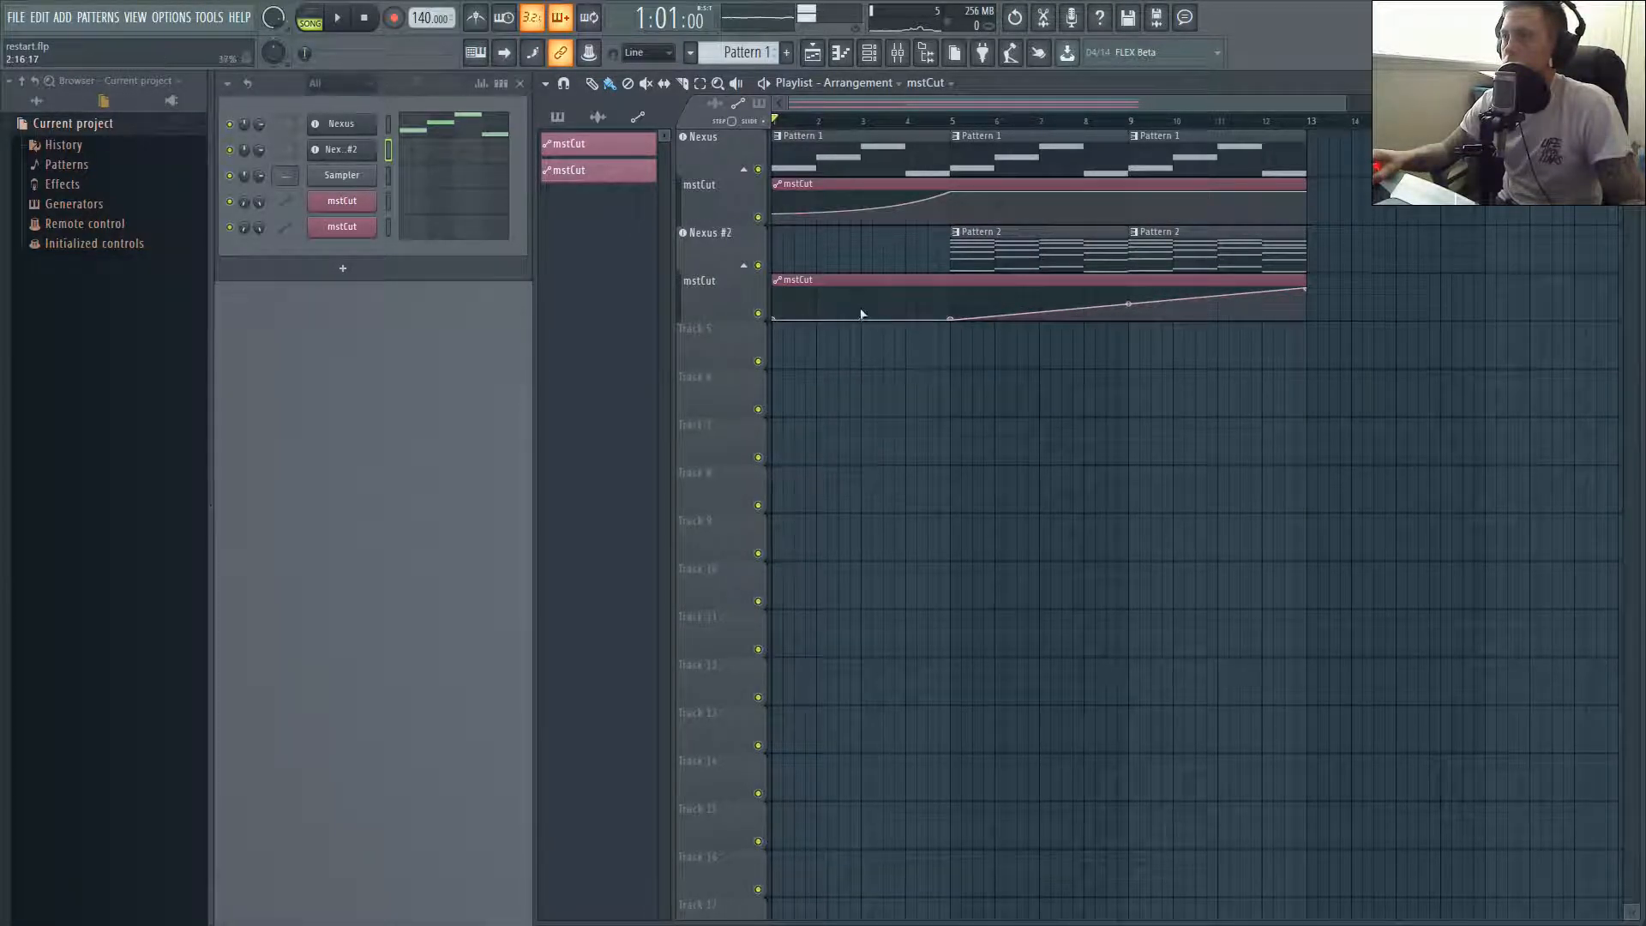
pyautogui.moveTo(949, 319); pyautogui.dragTo(940, 289)
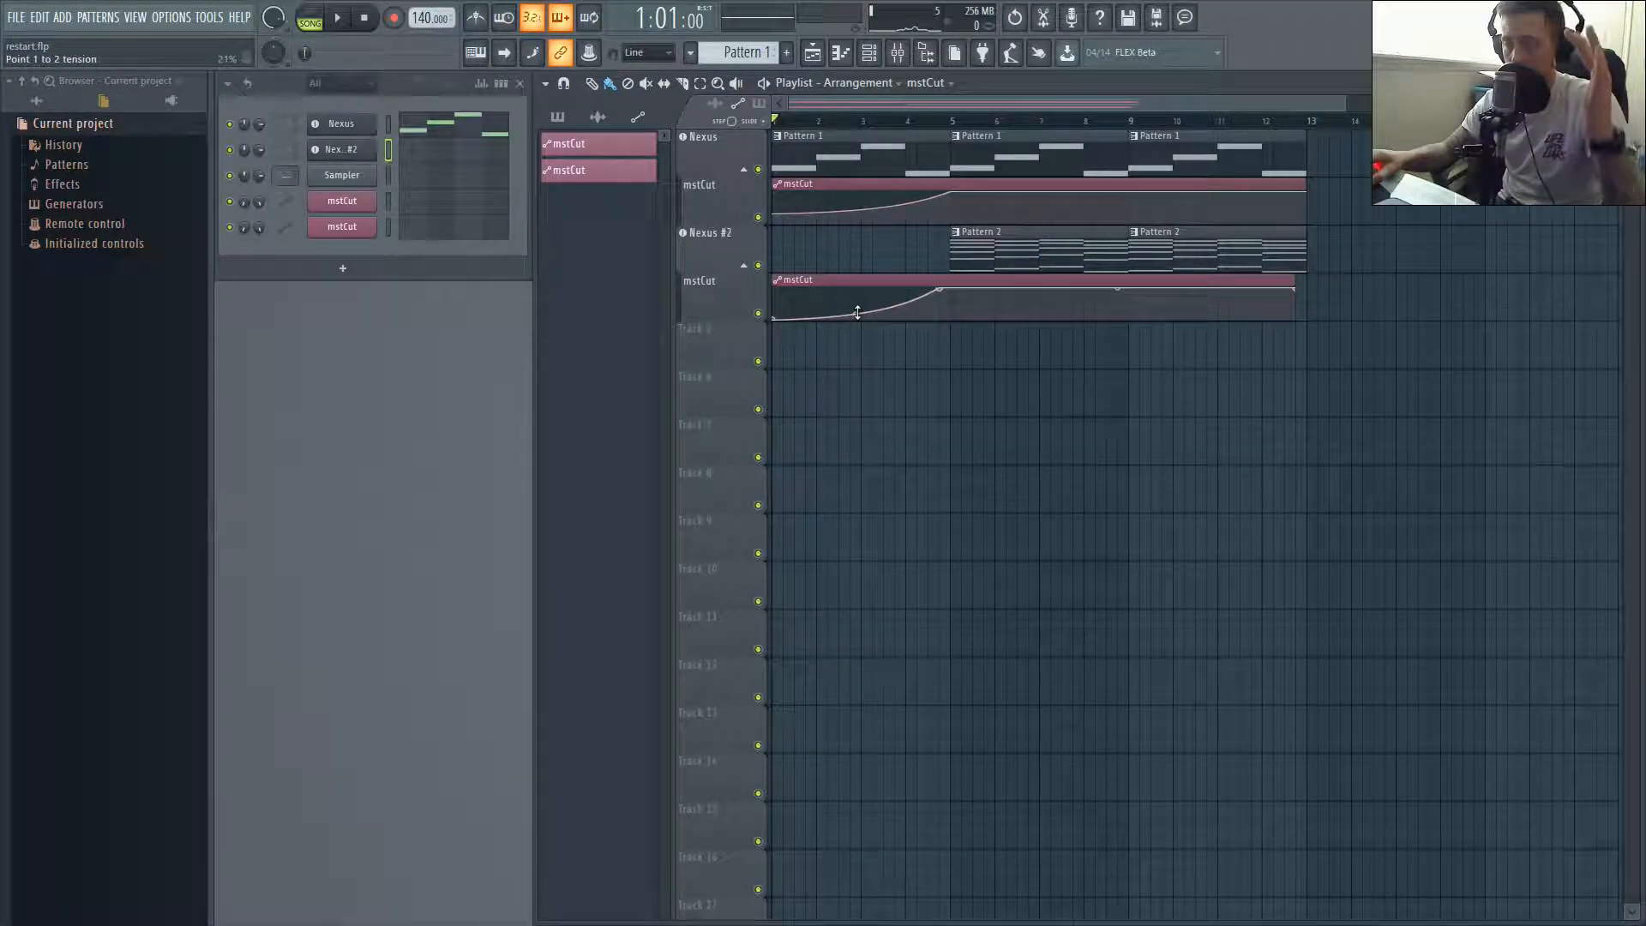
pyautogui.moveTo(860, 313); pyautogui.dragTo(860, 317)
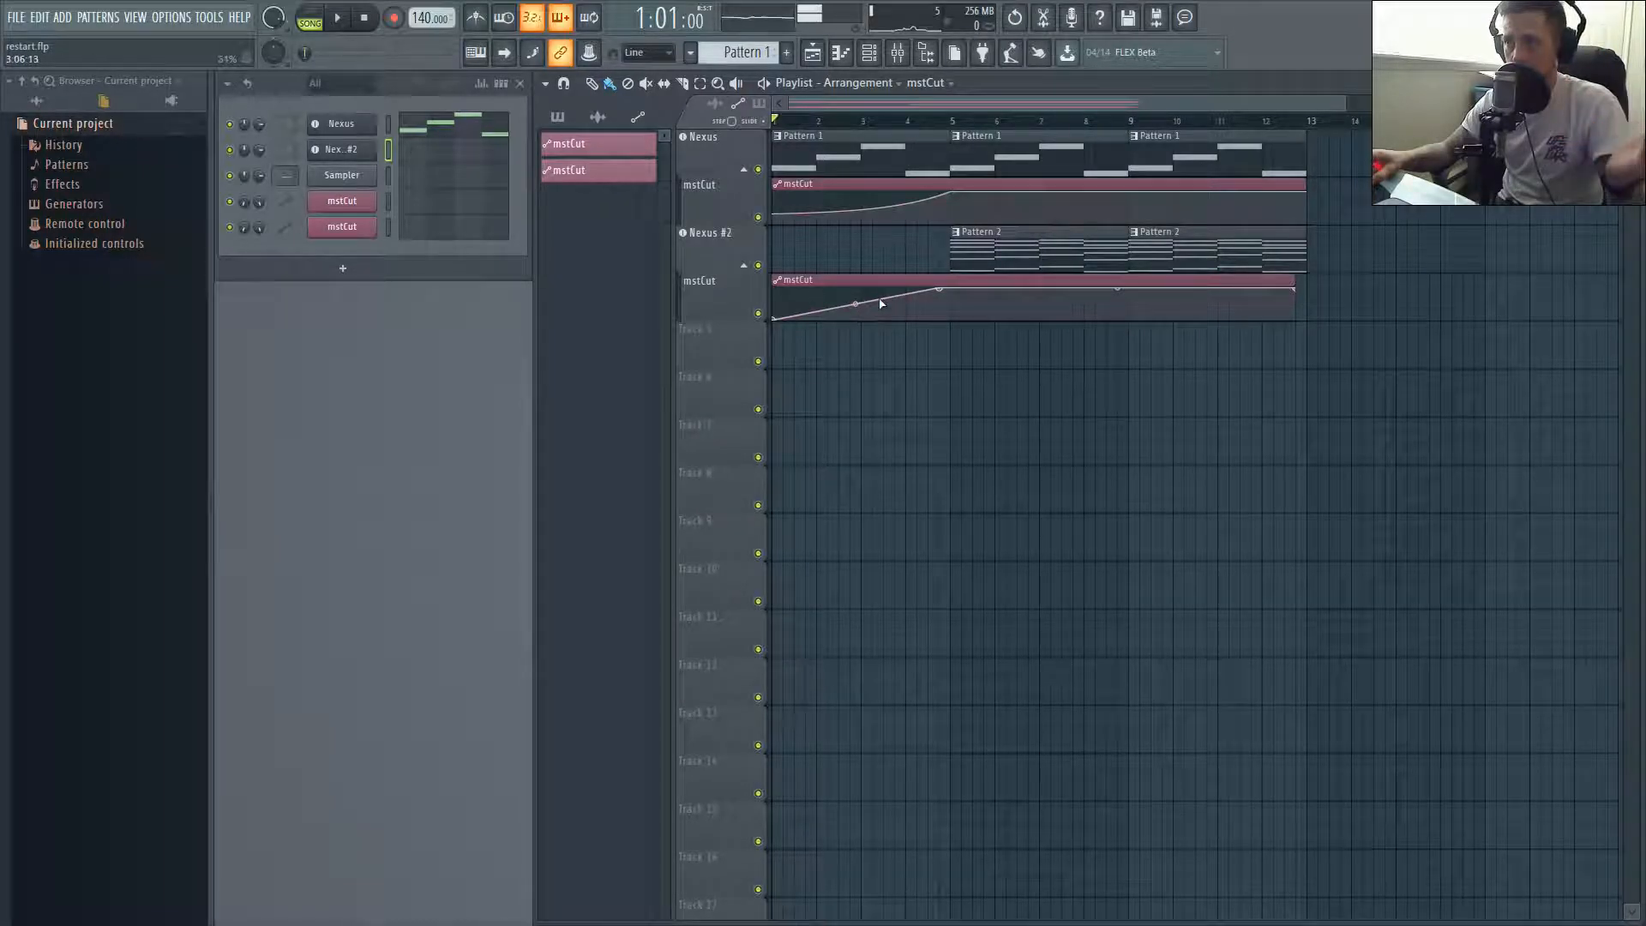